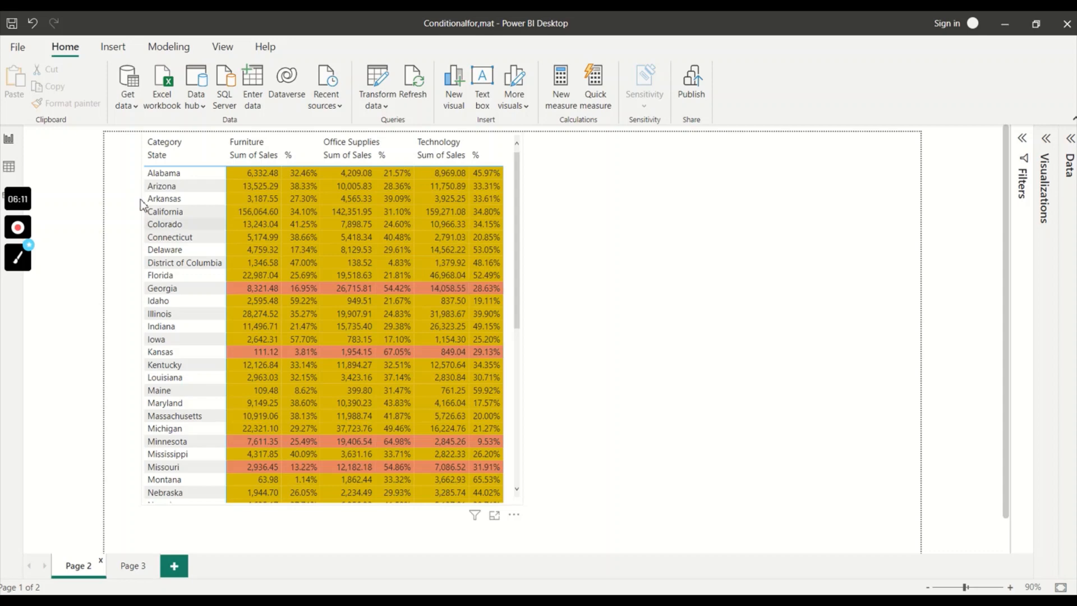
- Add a new report page and insert an empty matrix visual on it
{"action": "mouse_move", "coordinate": [19, 260]}
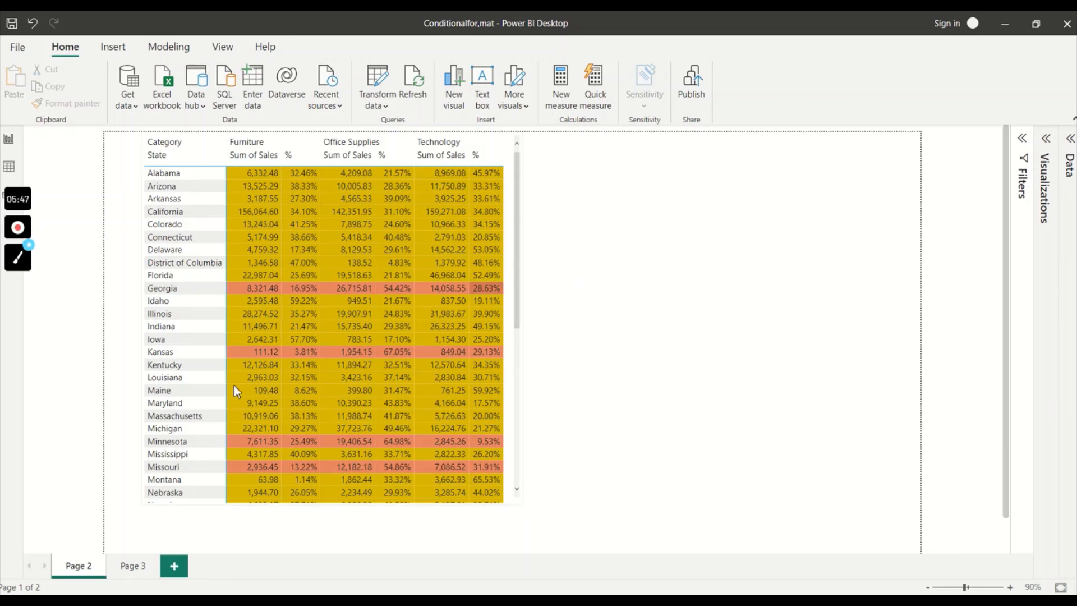
{"action": "left_click", "coordinate": [174, 566]}
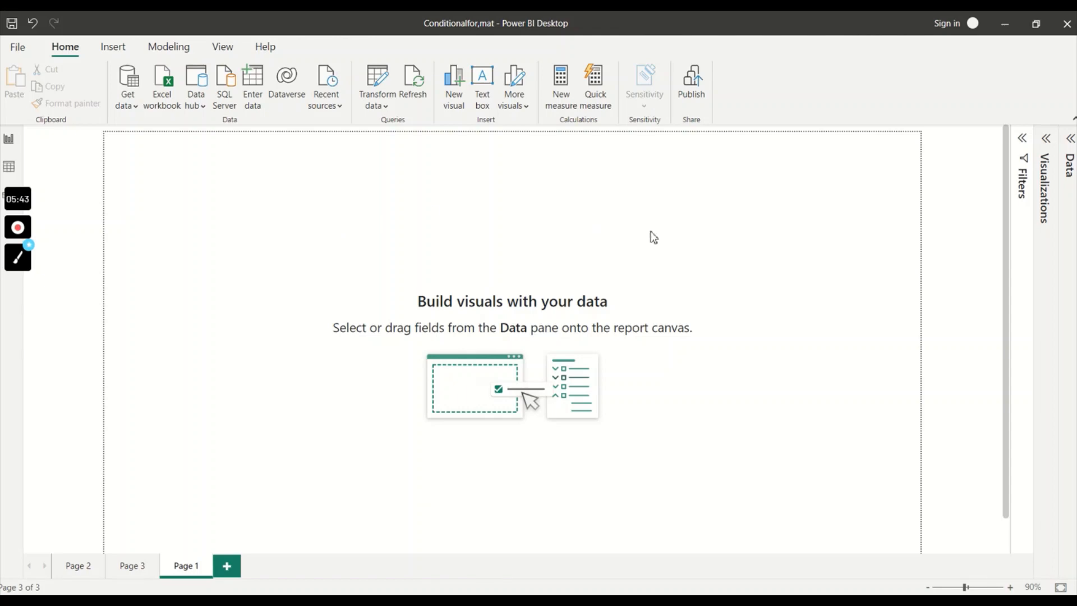
{"action": "left_click", "coordinate": [1051, 141]}
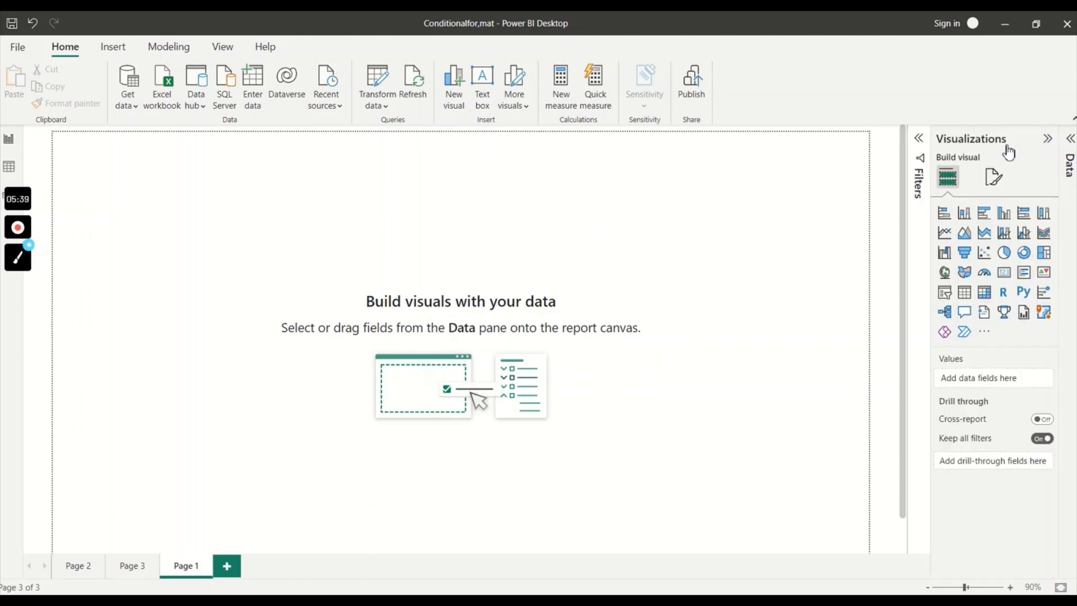
{"action": "left_click", "coordinate": [984, 292]}
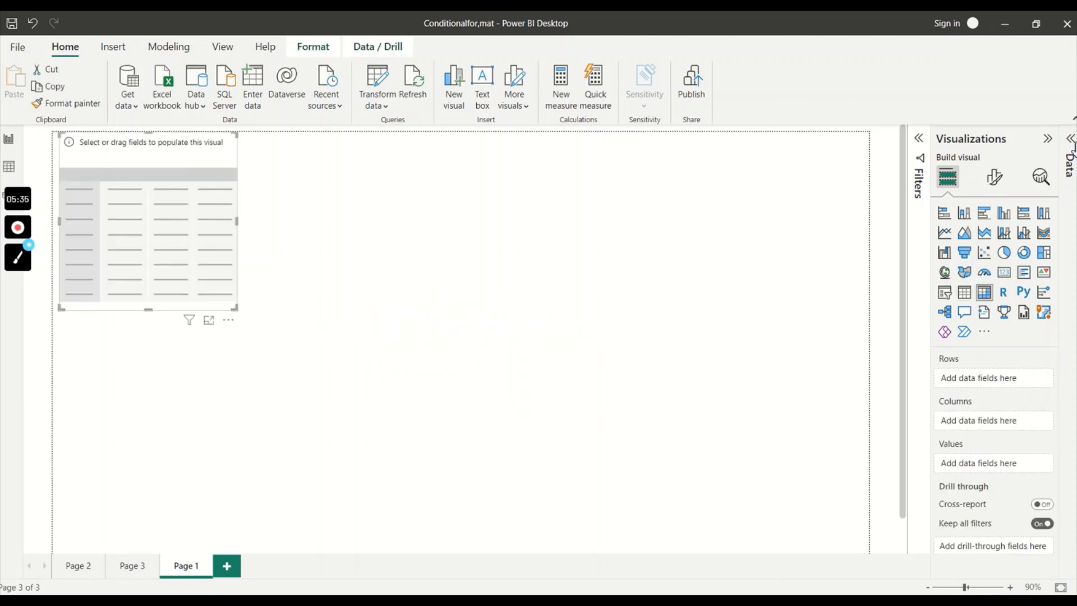
- Populate the matrix from the Orders table with City as rows, Category as columns and Sales as values
{"action": "left_click", "coordinate": [1072, 143]}
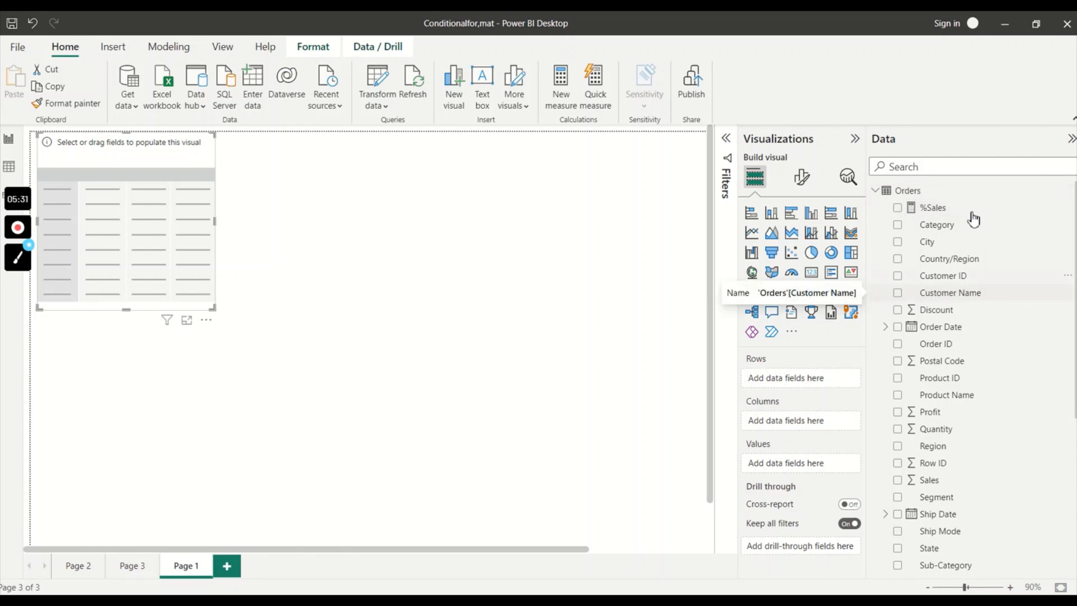
{"action": "left_click", "coordinate": [898, 241]}
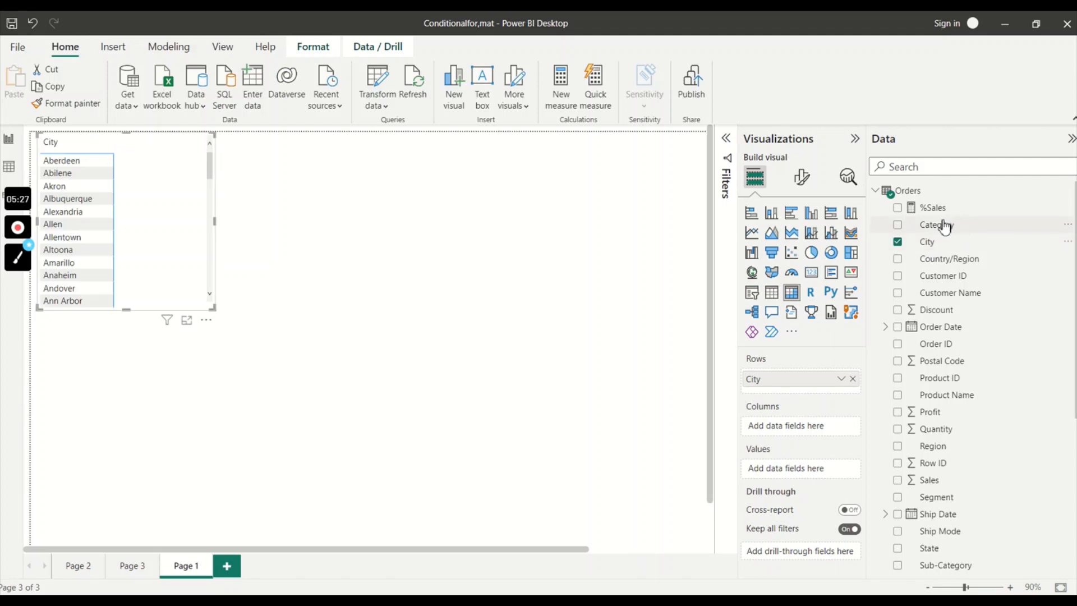
{"action": "left_click", "coordinate": [899, 226]}
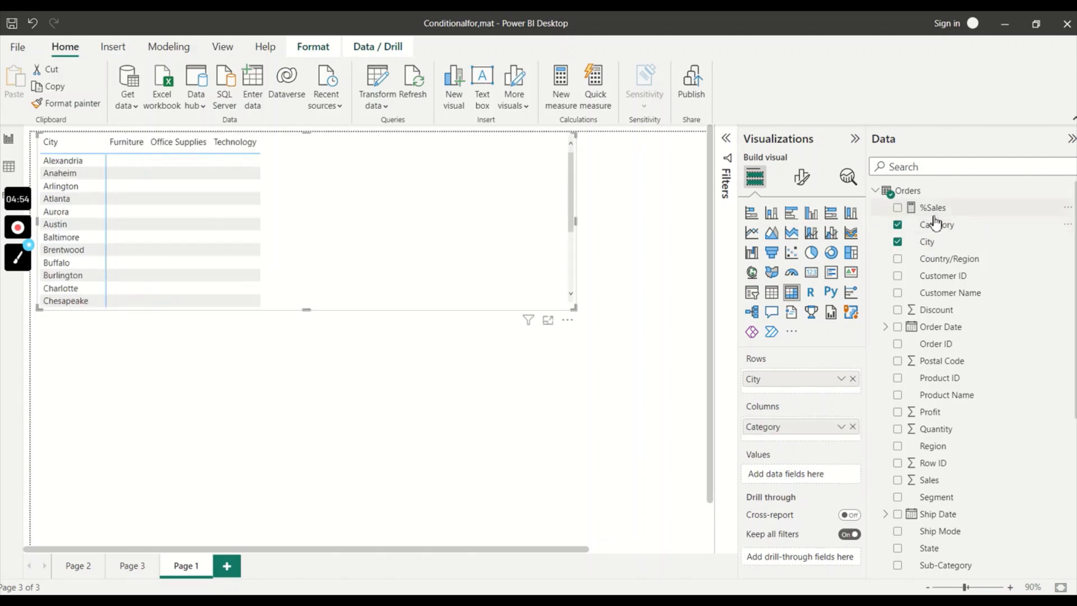
{"action": "left_click", "coordinate": [898, 481]}
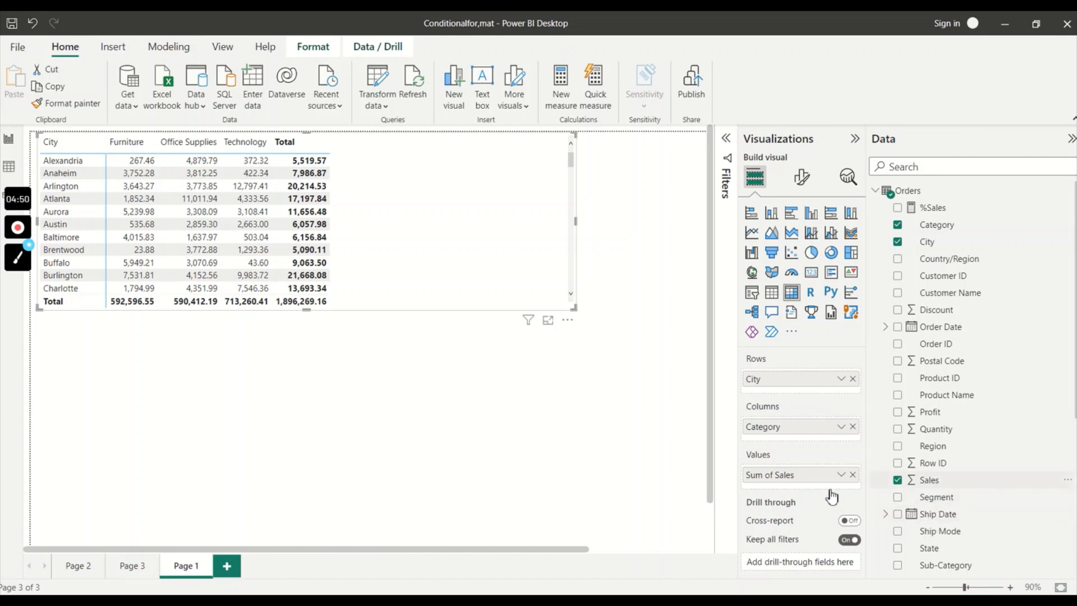
- Add Sales to the matrix values a second time and show it as percent of row total
{"action": "left_click_drag", "start_coordinate": [929, 483], "coordinate": [812, 491]}
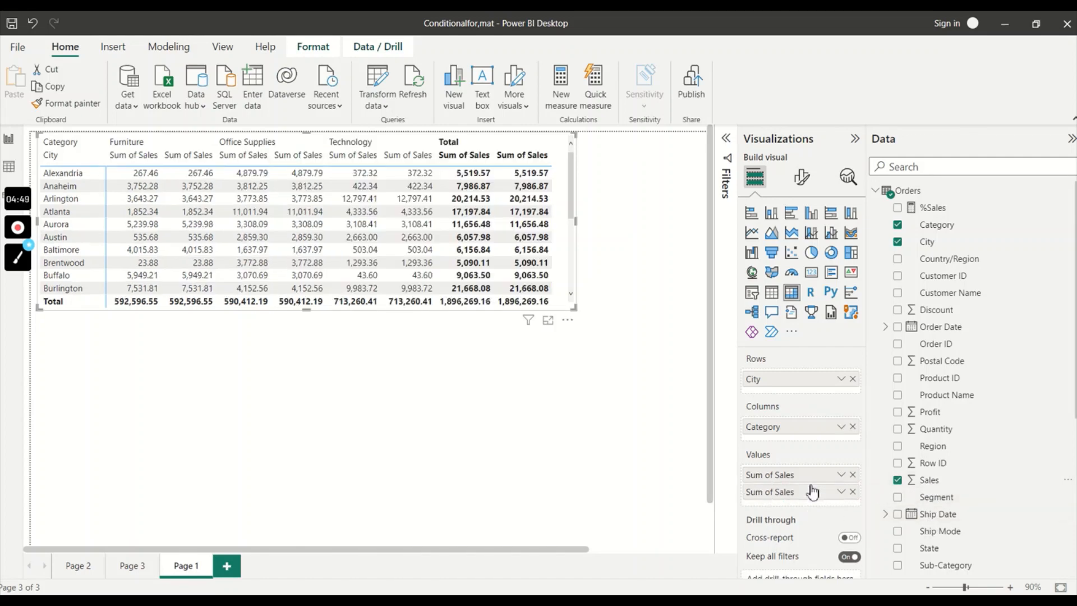
{"action": "left_click", "coordinate": [847, 495]}
{"action": "mouse_move", "coordinate": [923, 473]}
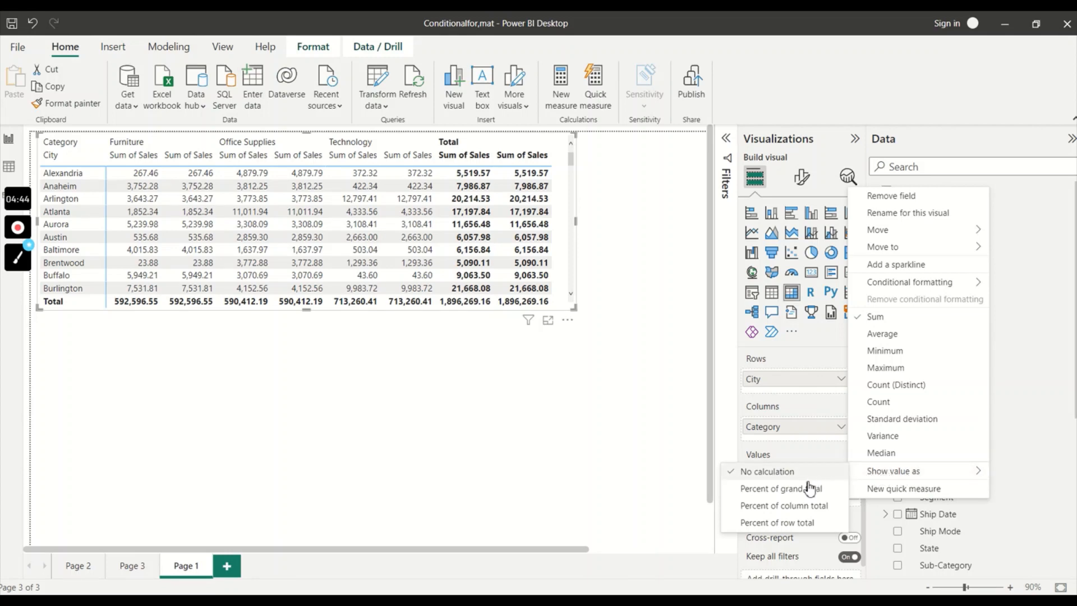
{"action": "left_click", "coordinate": [797, 523]}
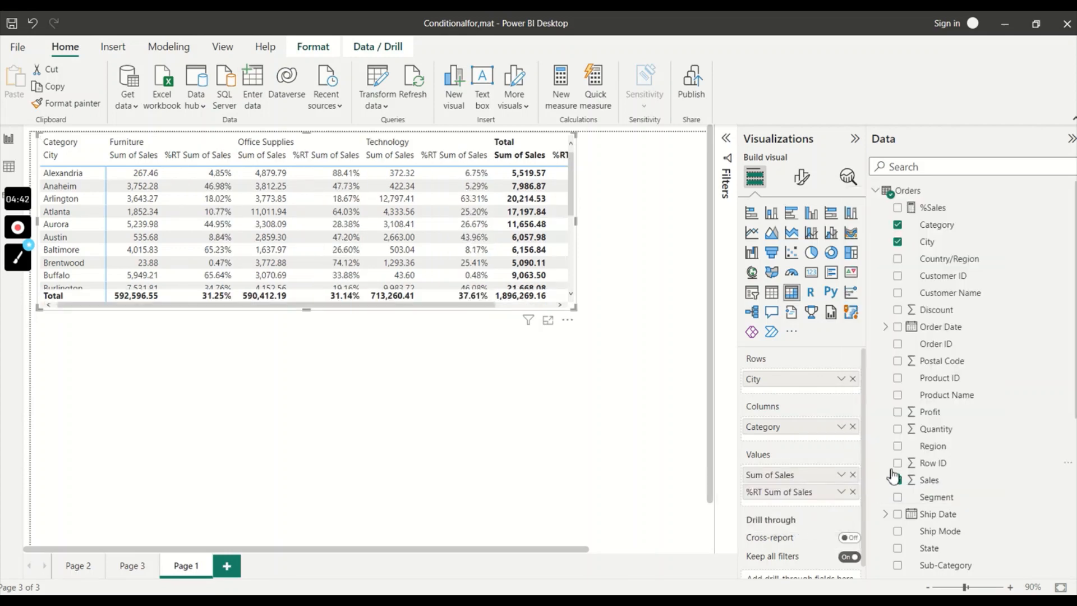
- Rename the percent-of-row-total value in the matrix to %
{"action": "double_click", "coordinate": [820, 492]}
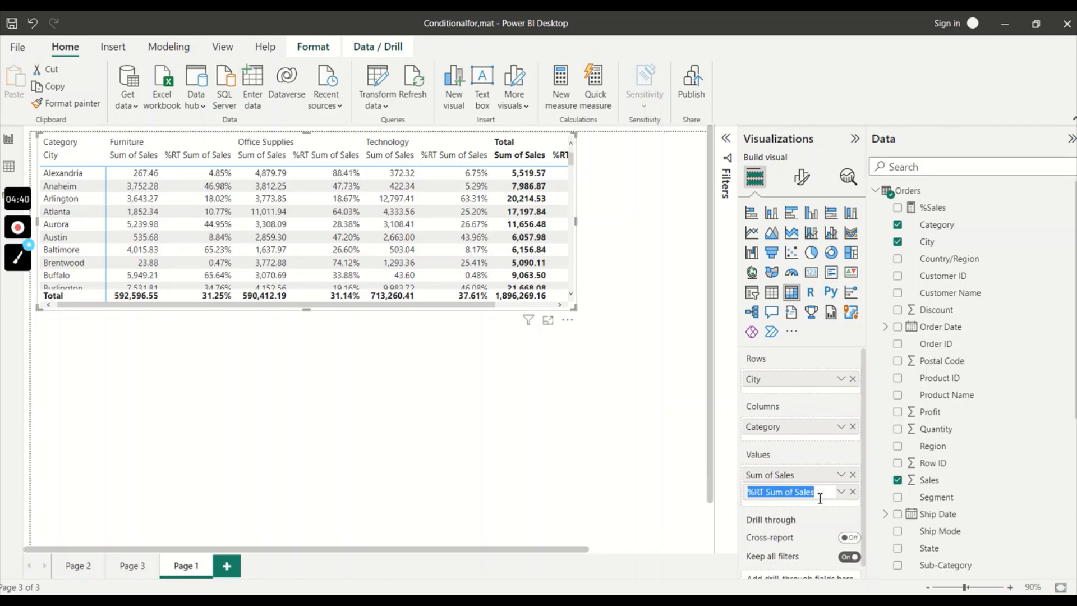
{"action": "type", "text": "%"}
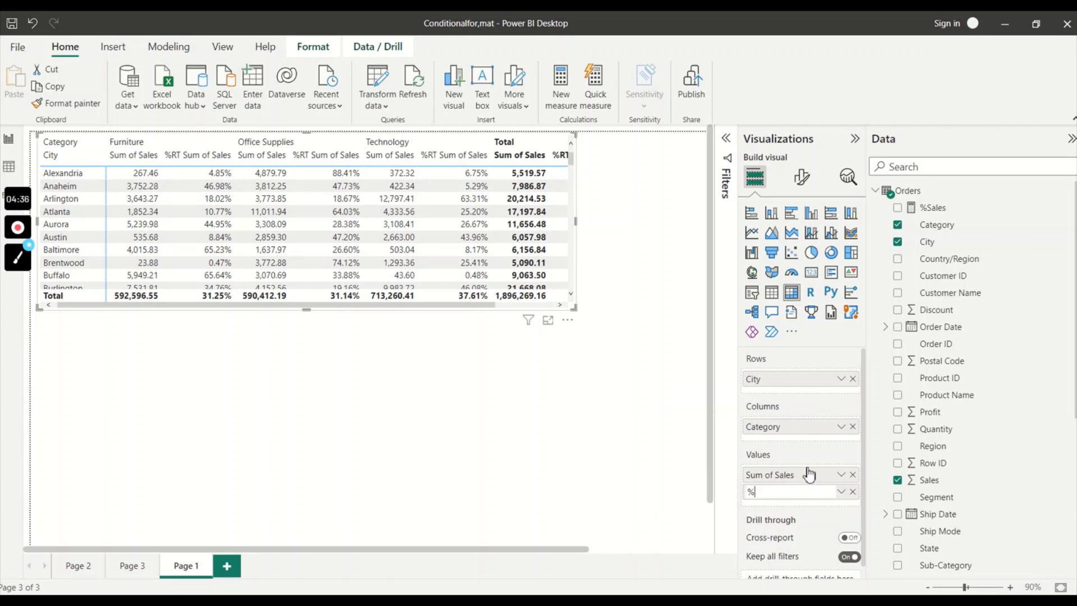
{"action": "left_click", "coordinate": [798, 449]}
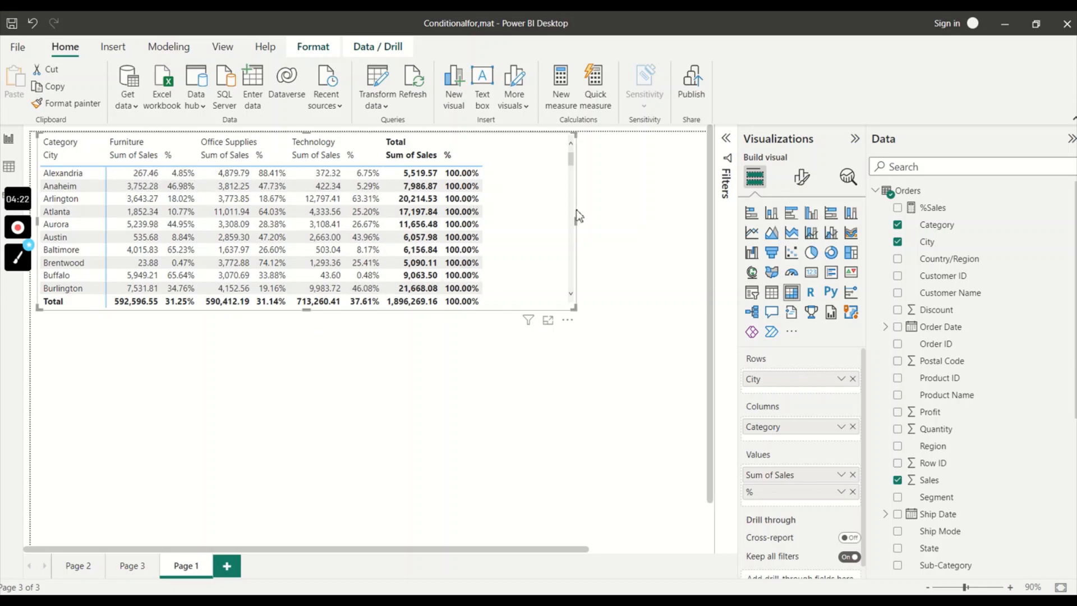
- Narrow the matrix to fit its columns and move it down towards the middle of the page
{"action": "left_click_drag", "start_coordinate": [584, 222], "coordinate": [504, 220]}
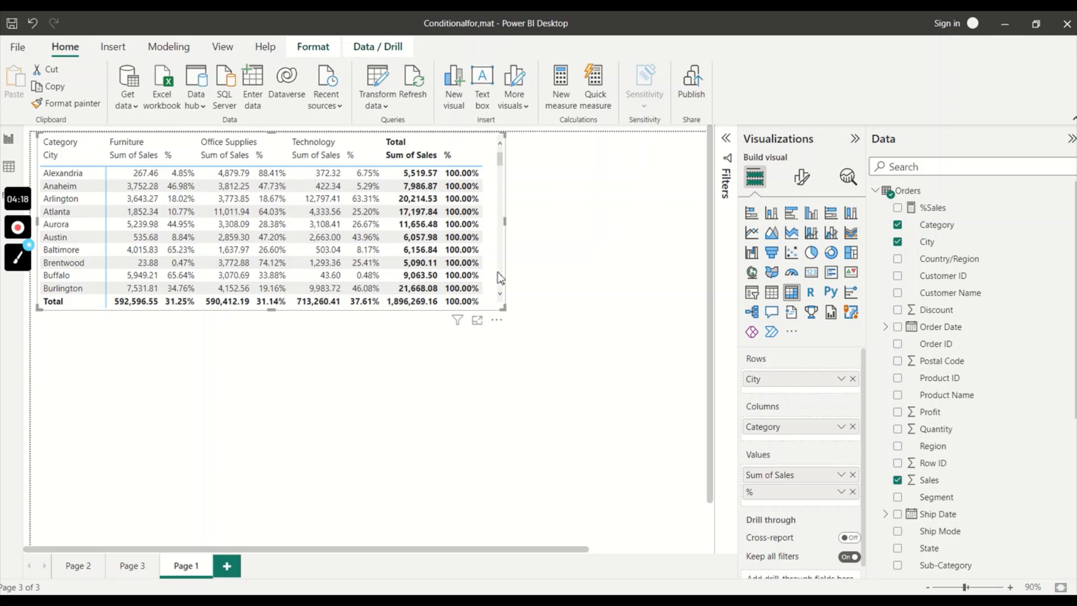
{"action": "left_click_drag", "start_coordinate": [493, 278], "coordinate": [567, 387]}
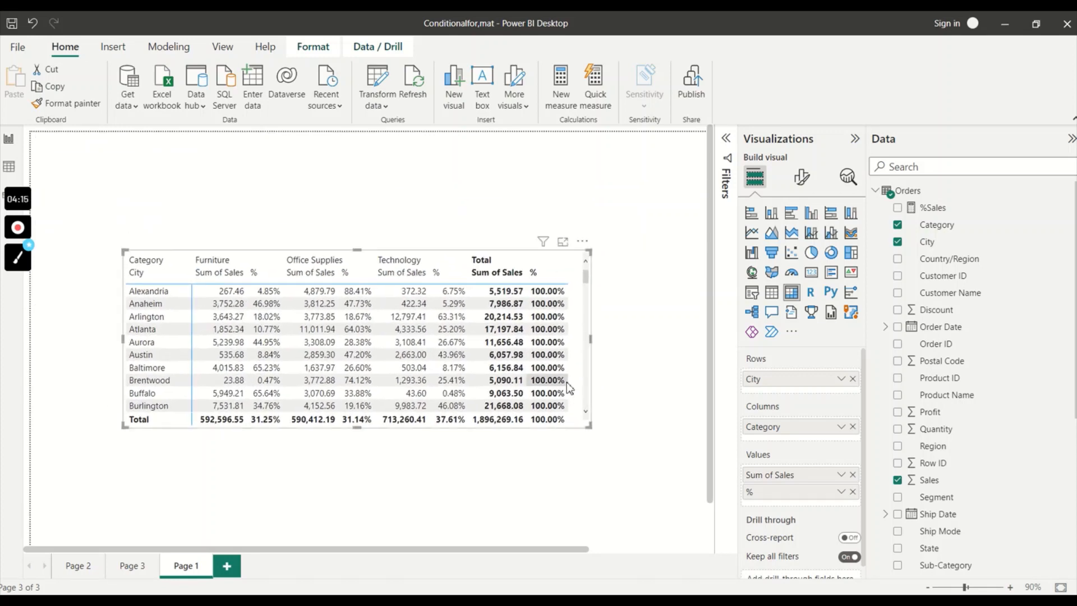
- Turn on background color in the matrix's cell elements formatting for the Sum of Sales series
{"action": "left_click", "coordinate": [803, 175]}
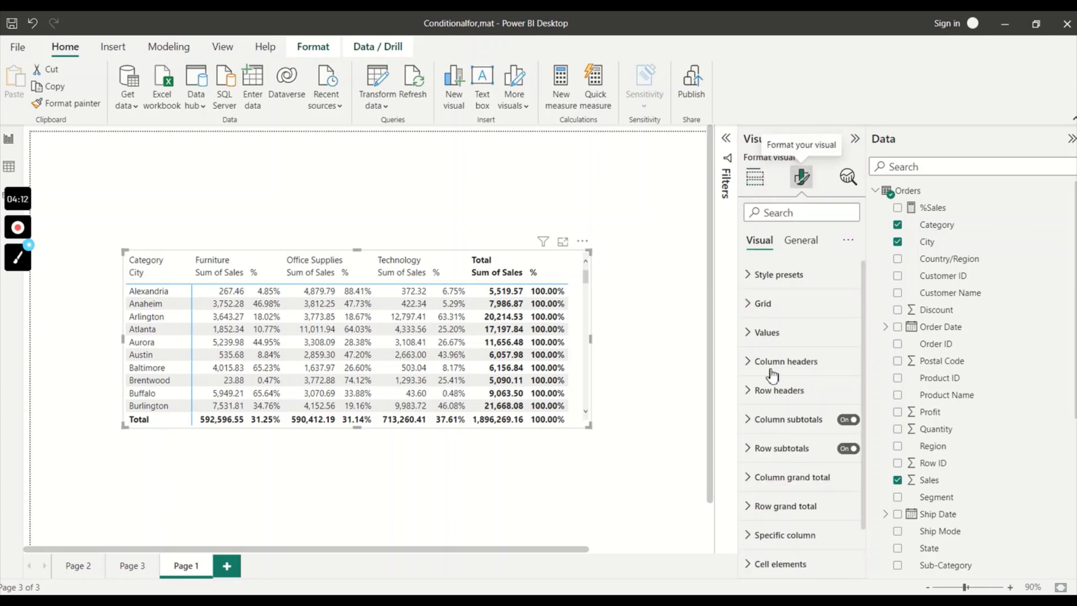
{"action": "scroll", "coordinate": [756, 449], "scroll_direction": "down", "scroll_amount": 1}
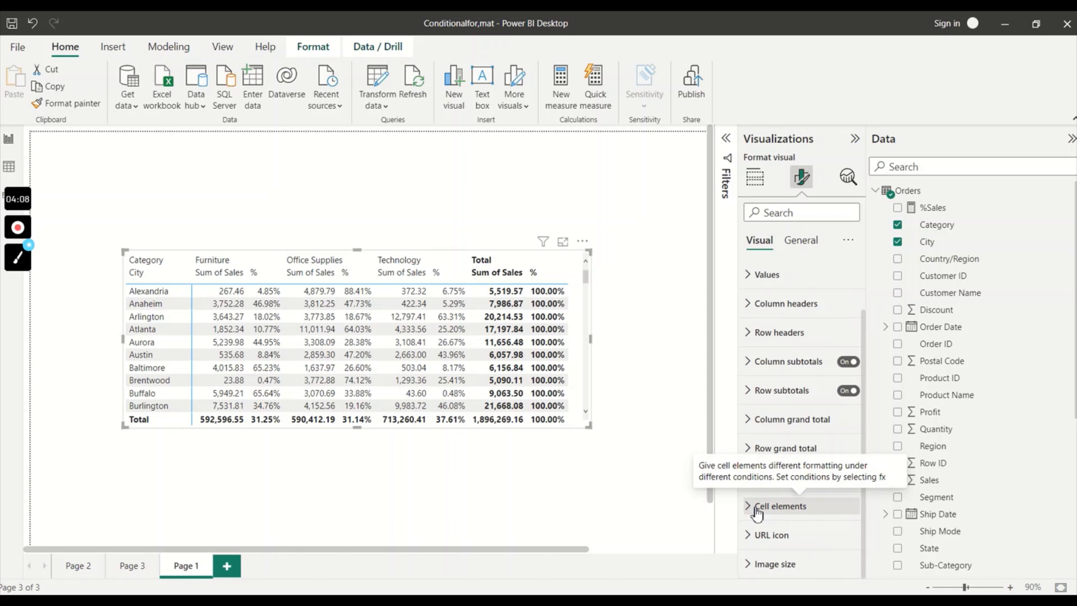
{"action": "left_click", "coordinate": [756, 513]}
{"action": "scroll", "coordinate": [781, 493], "scroll_direction": "down", "scroll_amount": 2}
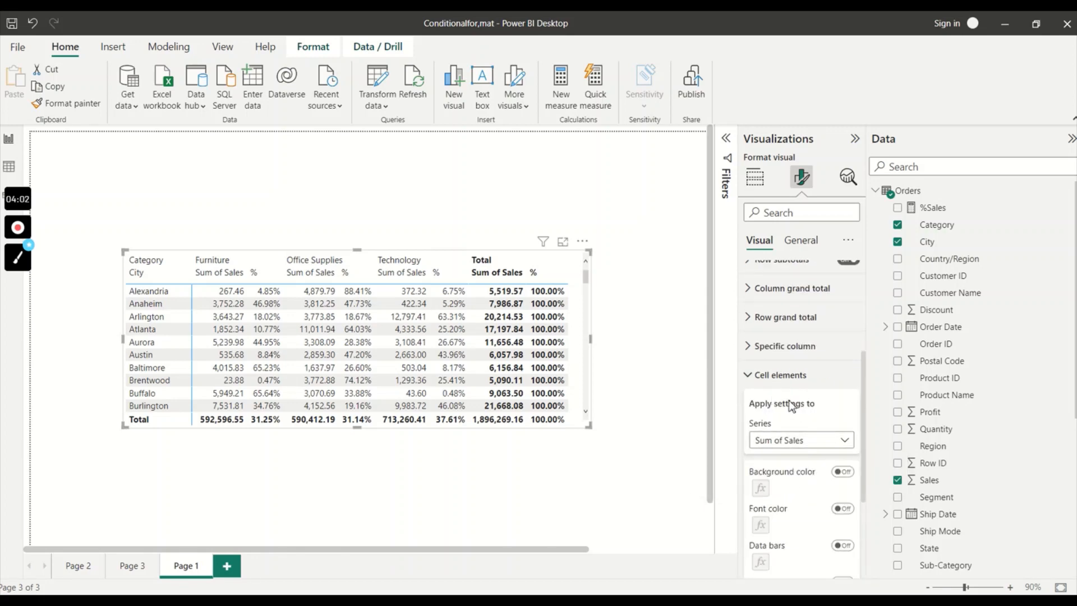
{"action": "scroll", "coordinate": [799, 403], "scroll_direction": "down", "scroll_amount": 2}
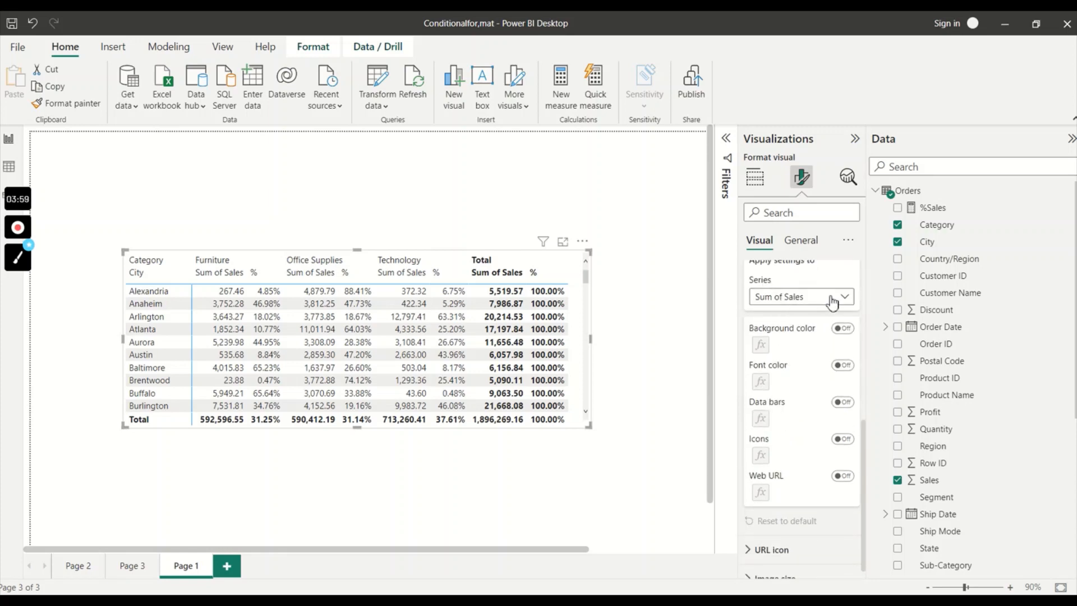
{"action": "scroll", "coordinate": [836, 336], "scroll_direction": "up", "scroll_amount": 1}
{"action": "left_click", "coordinate": [781, 334]}
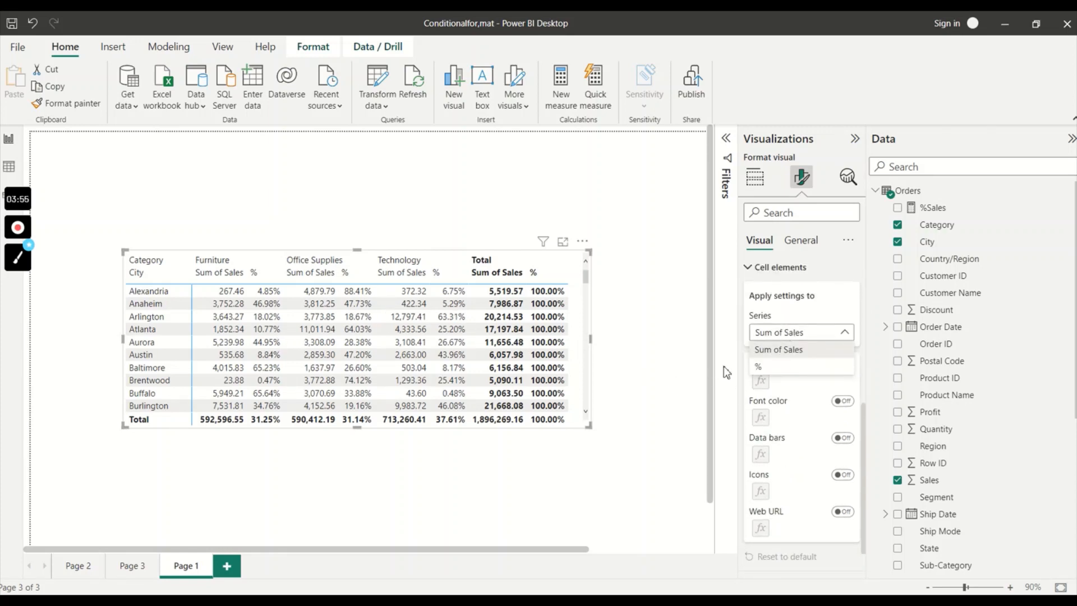
{"action": "left_click", "coordinate": [792, 350]}
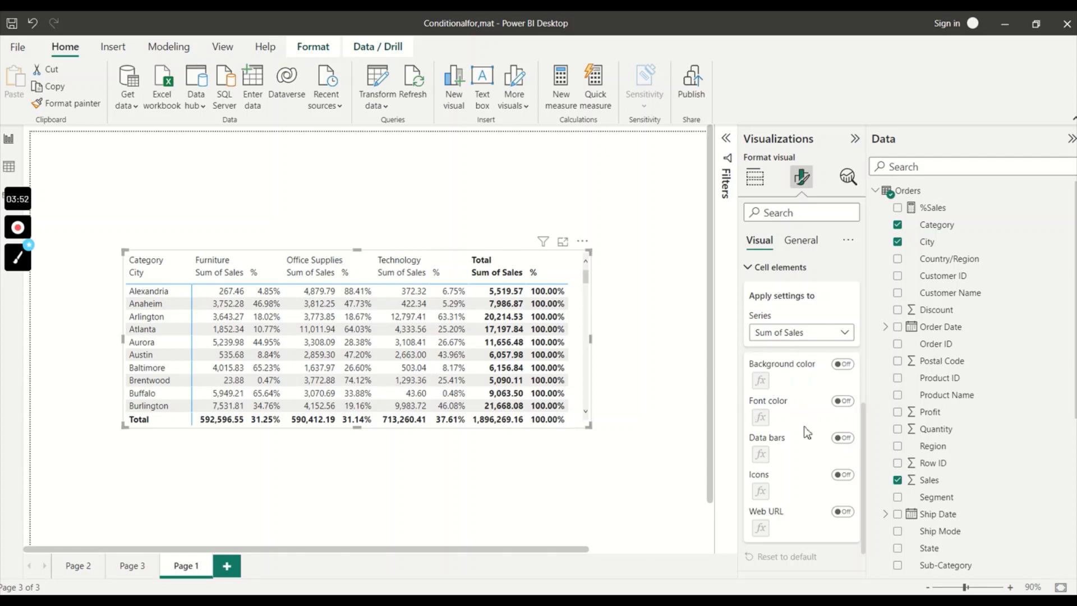
{"action": "left_click", "coordinate": [845, 365]}
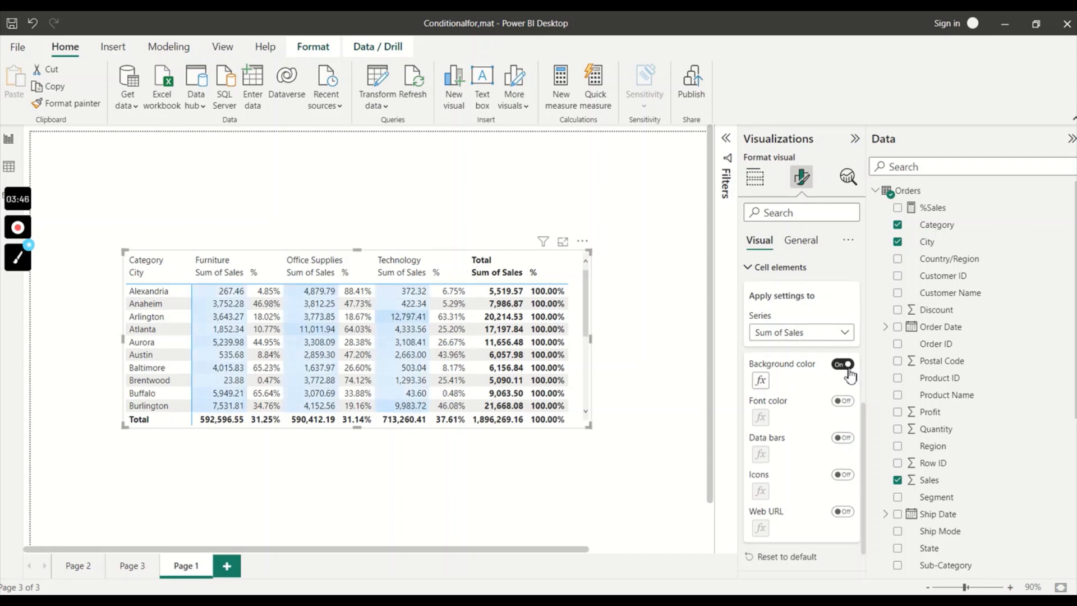
- Switch the format style of the Sum of Sales background color to Rules
{"action": "left_click", "coordinate": [761, 380]}
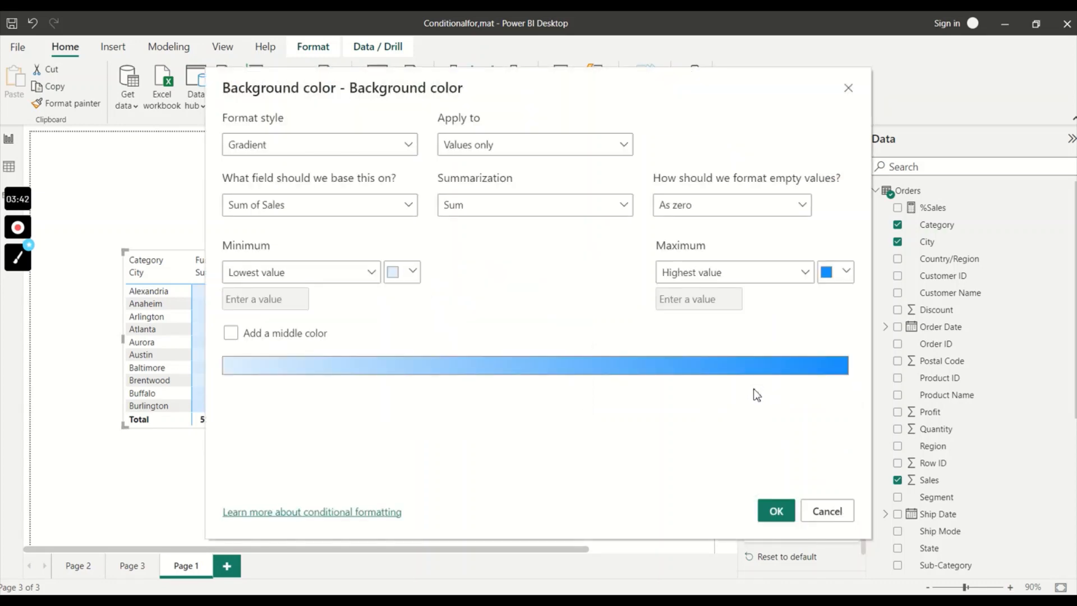
{"action": "left_click", "coordinate": [318, 147]}
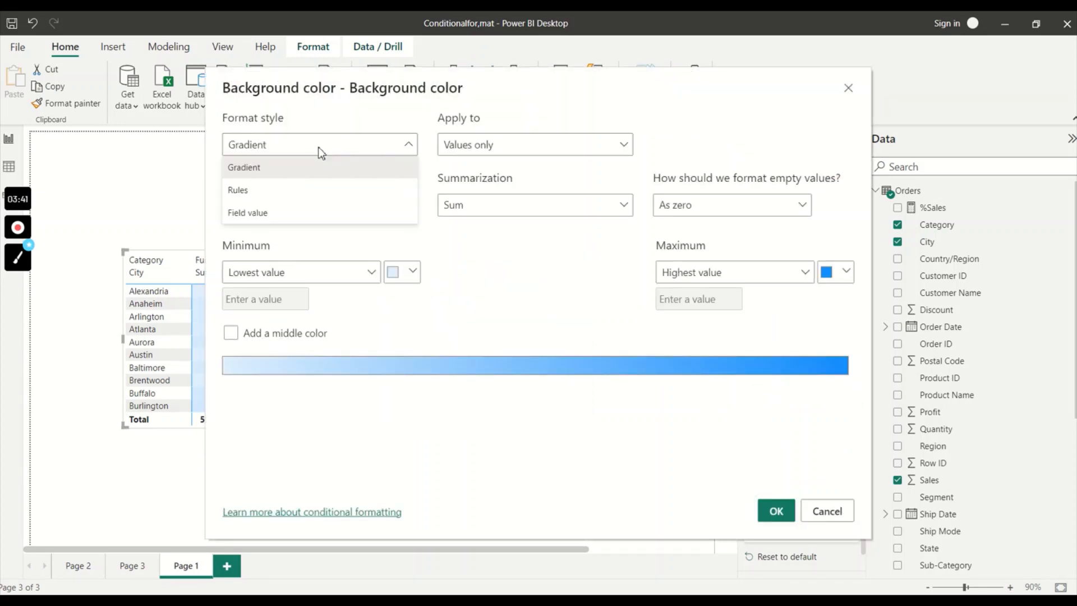
{"action": "left_click", "coordinate": [306, 191]}
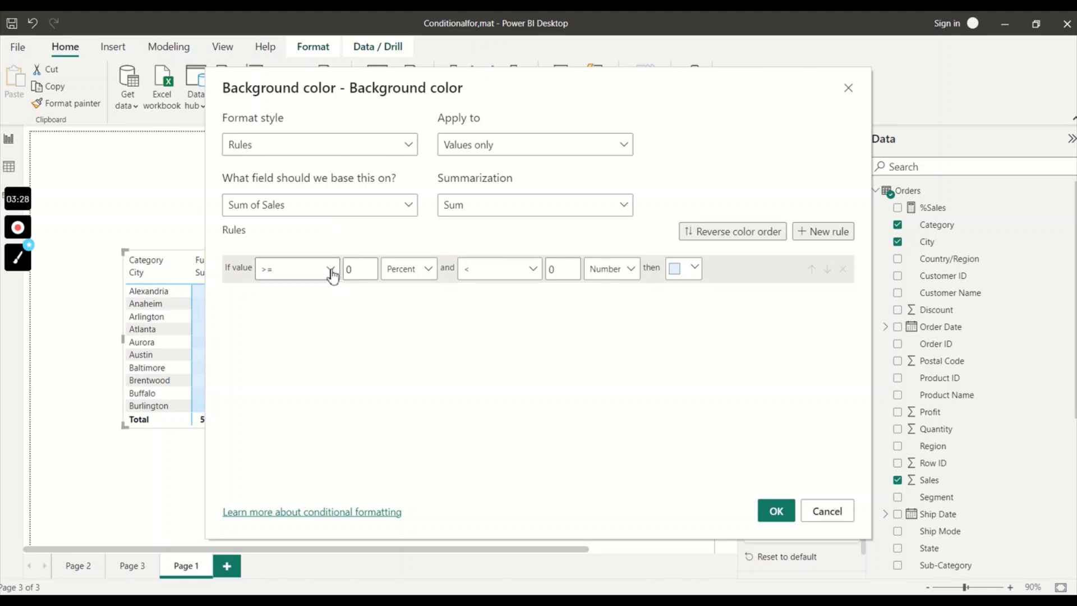
- Set the color rule to match number values >= 500 and < 1000
{"action": "double_click", "coordinate": [351, 269]}
{"action": "type", "text": "1"}
{"action": "key", "text": "BackSpace"}
{"action": "type", "text": "500"}
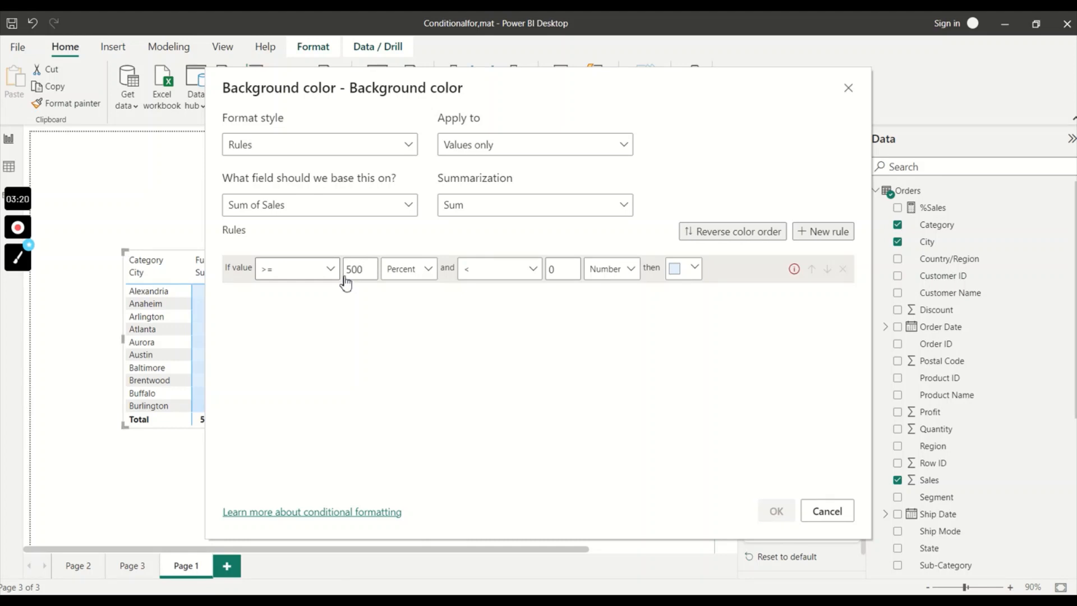
{"action": "left_click", "coordinate": [410, 275]}
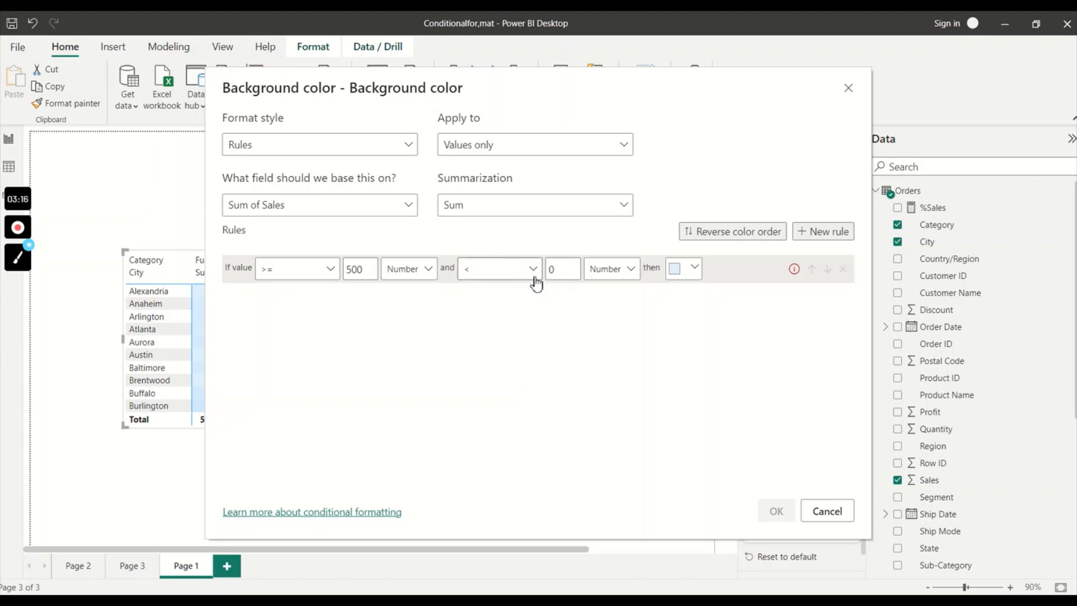
{"action": "double_click", "coordinate": [553, 270]}
{"action": "type", "text": "1000"}
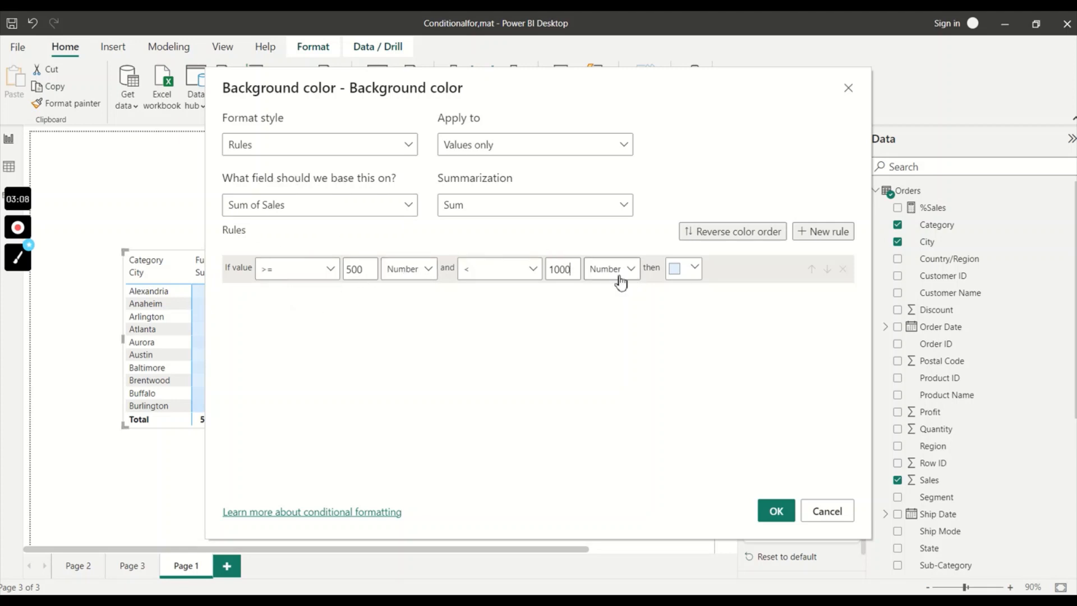
- Assign orange as the rule's background color and apply the conditional formatting
{"action": "left_click", "coordinate": [686, 269]}
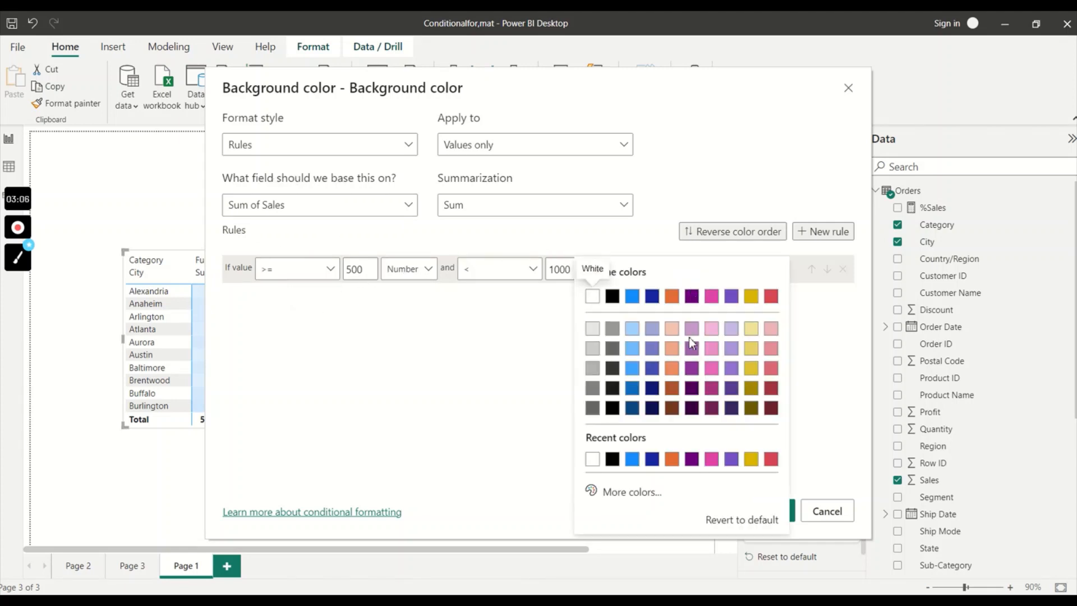
{"action": "left_click", "coordinate": [679, 300]}
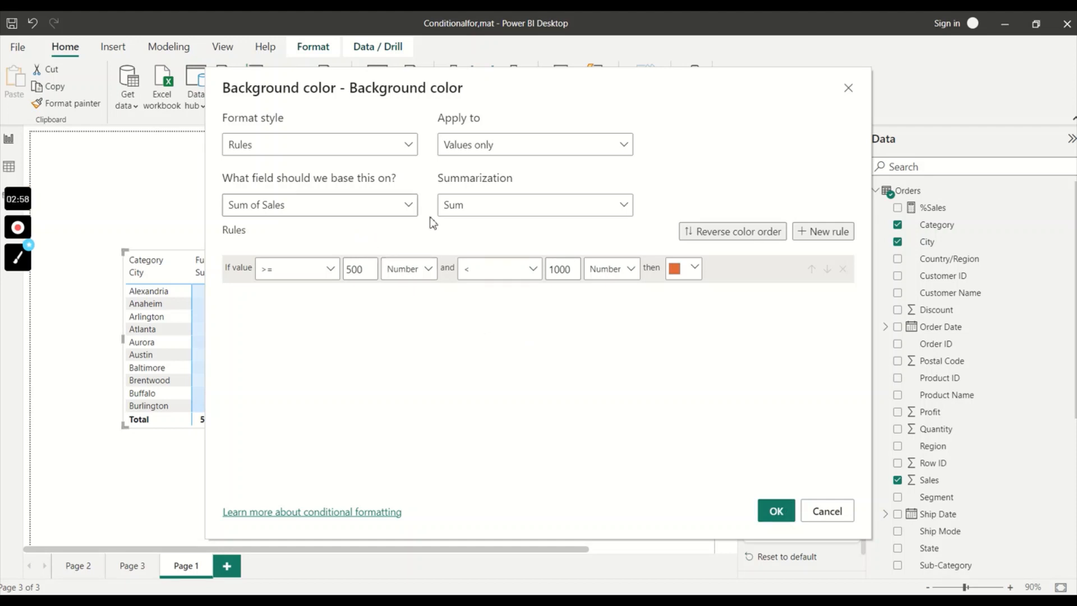
{"action": "left_click", "coordinate": [783, 513]}
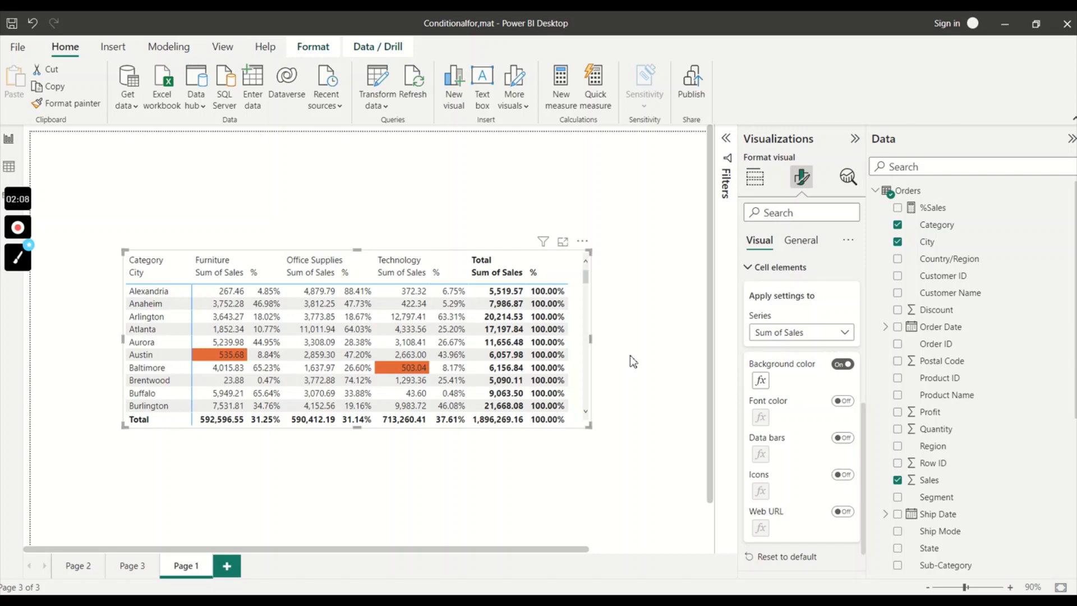
{"action": "right_click", "coordinate": [915, 201]}
{"action": "left_click", "coordinate": [950, 198]}
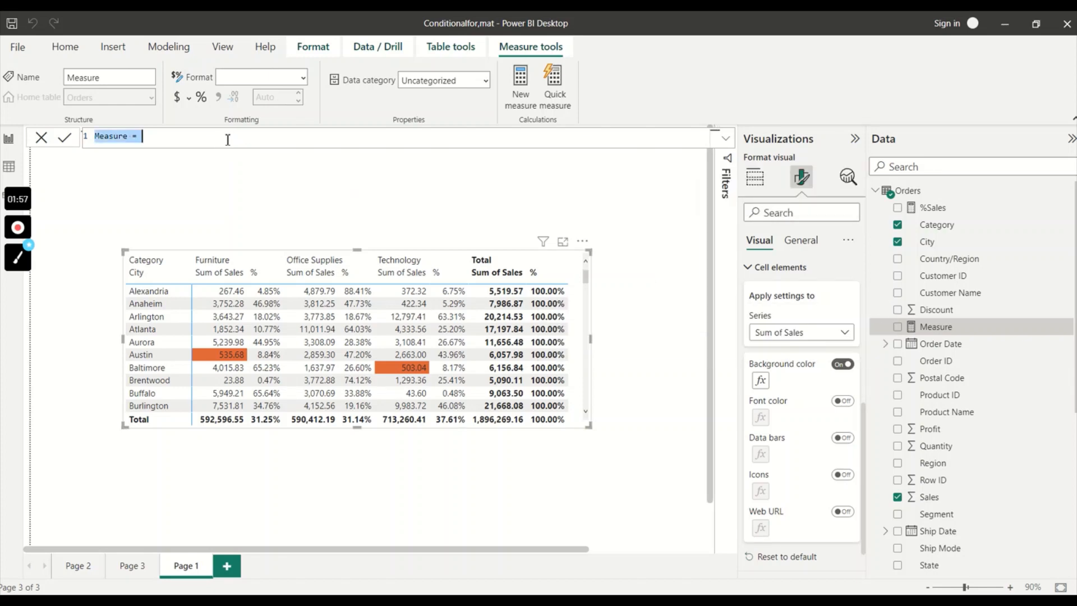
{"action": "type", "text": "tEST"}
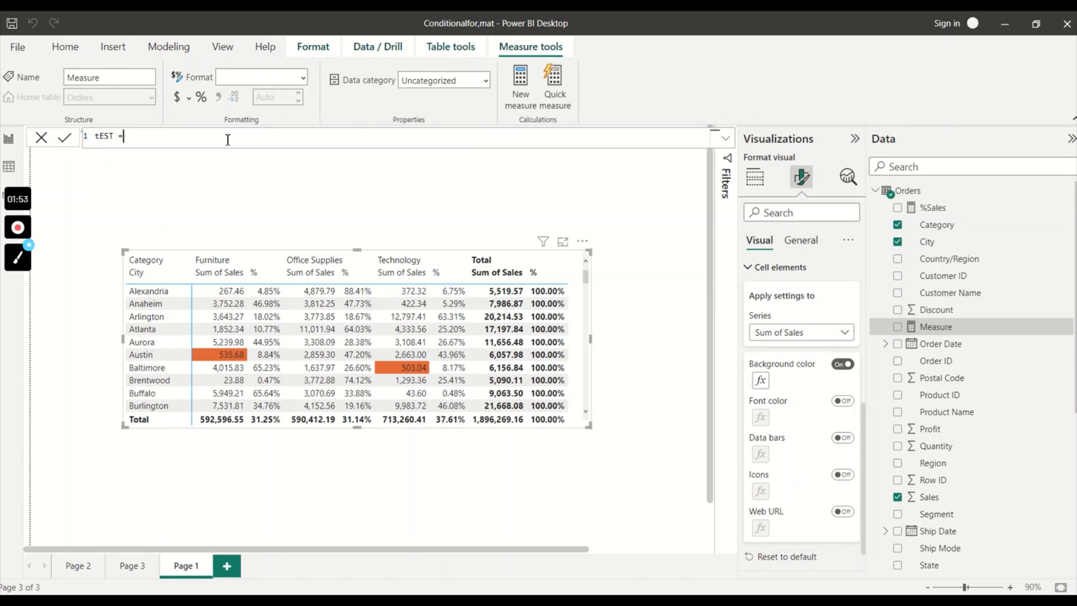
{"action": "key", "text": "BackSpace"}
{"action": "key", "text": "BackSpace"}
{"action": "key", "text": "BackSpace"}
{"action": "key", "text": "BackSpace"}
{"action": "key", "text": "BackSpace"}
{"action": "key", "text": "BackSpace"}
{"action": "type", "text": "Test = Calculate"}
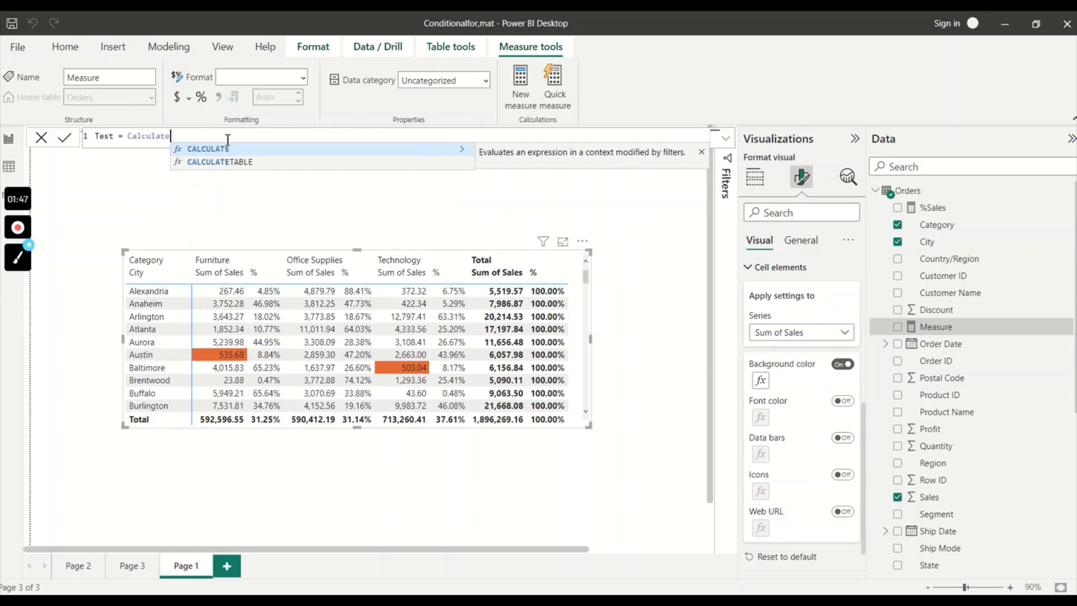
{"action": "key", "text": "Tab"}
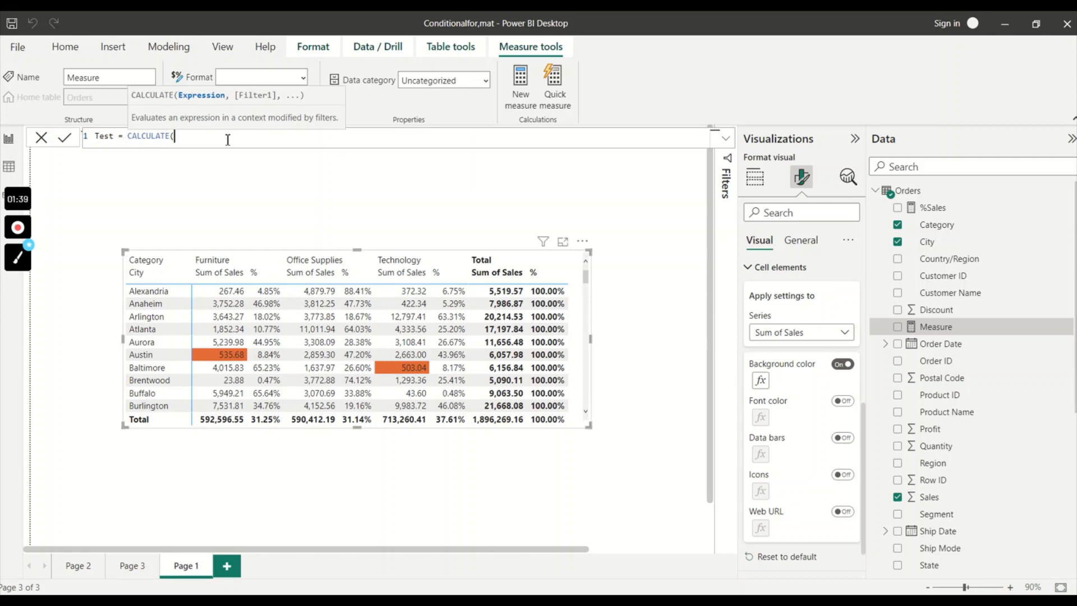
{"action": "type", "text": "su"}
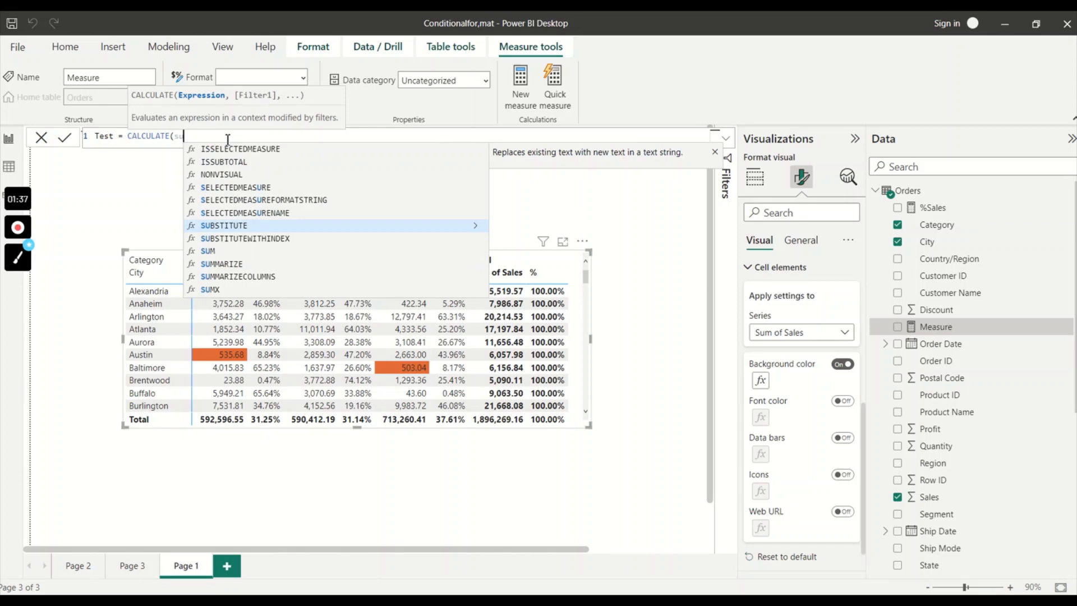
{"action": "key", "text": "Down"}
{"action": "key", "text": "Down"}
{"action": "key", "text": "Tab"}
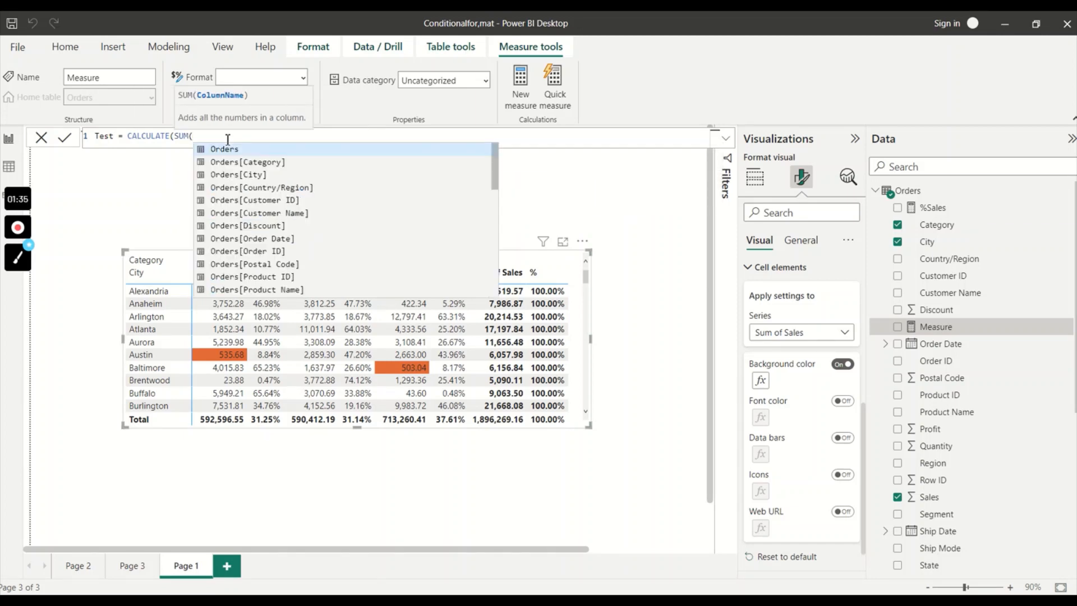
{"action": "type", "text": "sales"}
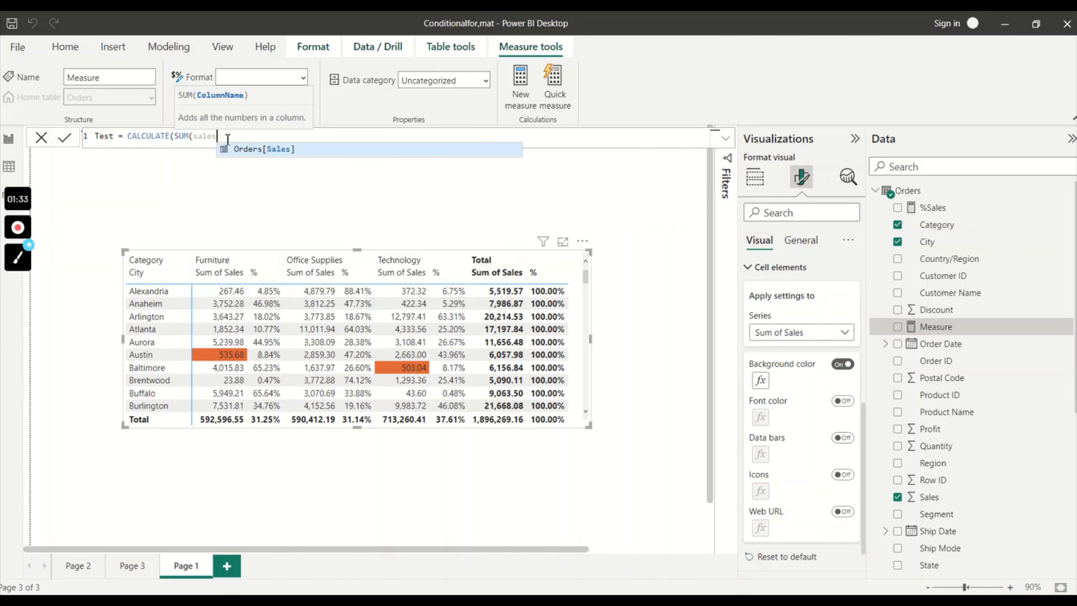
{"action": "key", "text": "Tab"}
{"action": "type", "text": ")"}
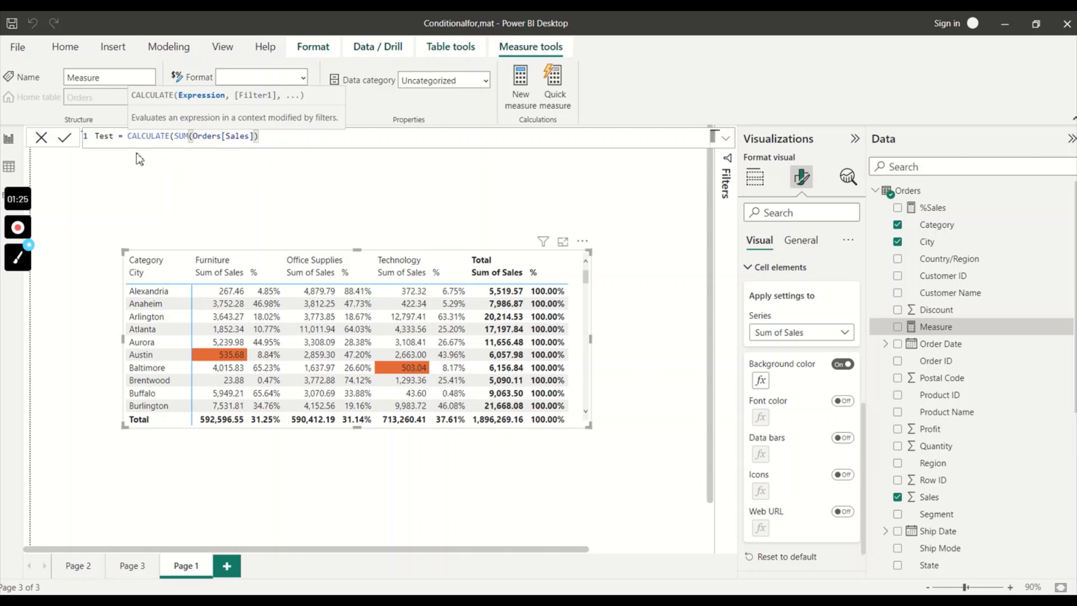
{"action": "left_click", "coordinate": [42, 139]}
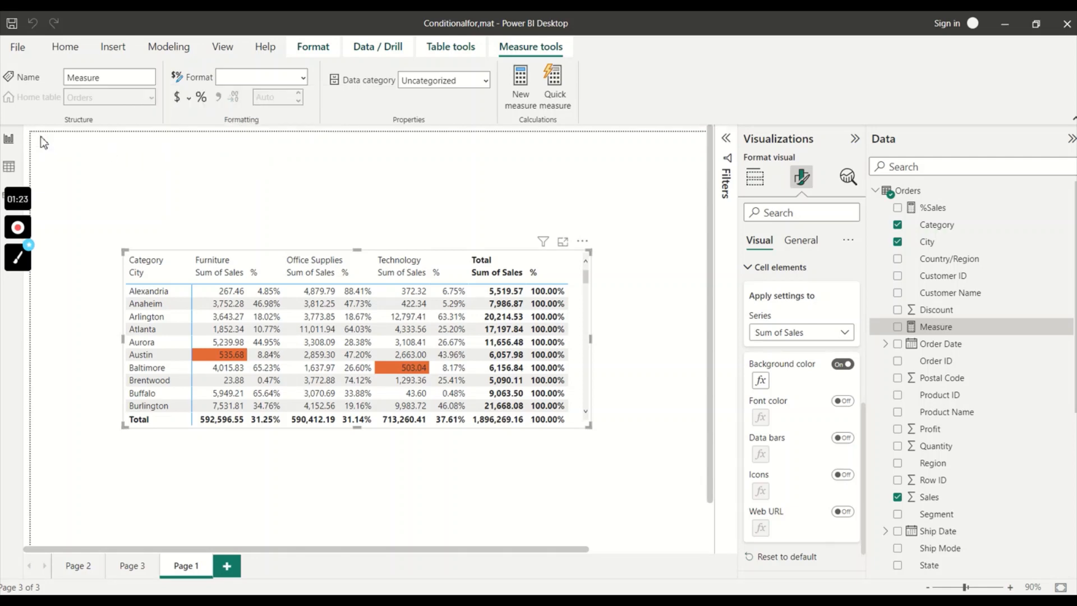
- Review the background color rule settings of the Sum of Sales series
{"action": "mouse_move", "coordinate": [20, 255]}
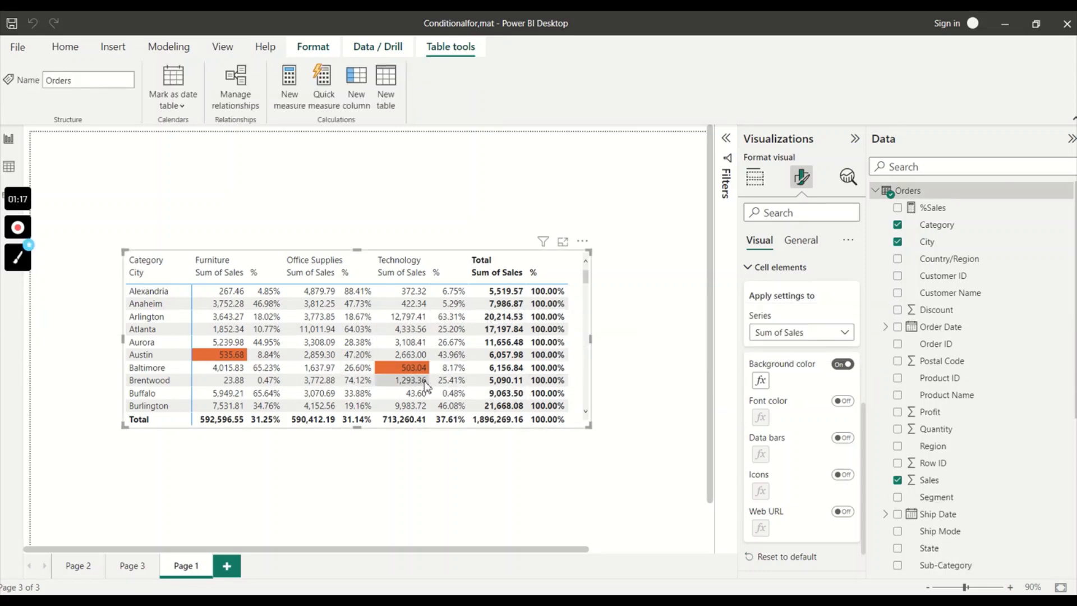
{"action": "left_click", "coordinate": [761, 381]}
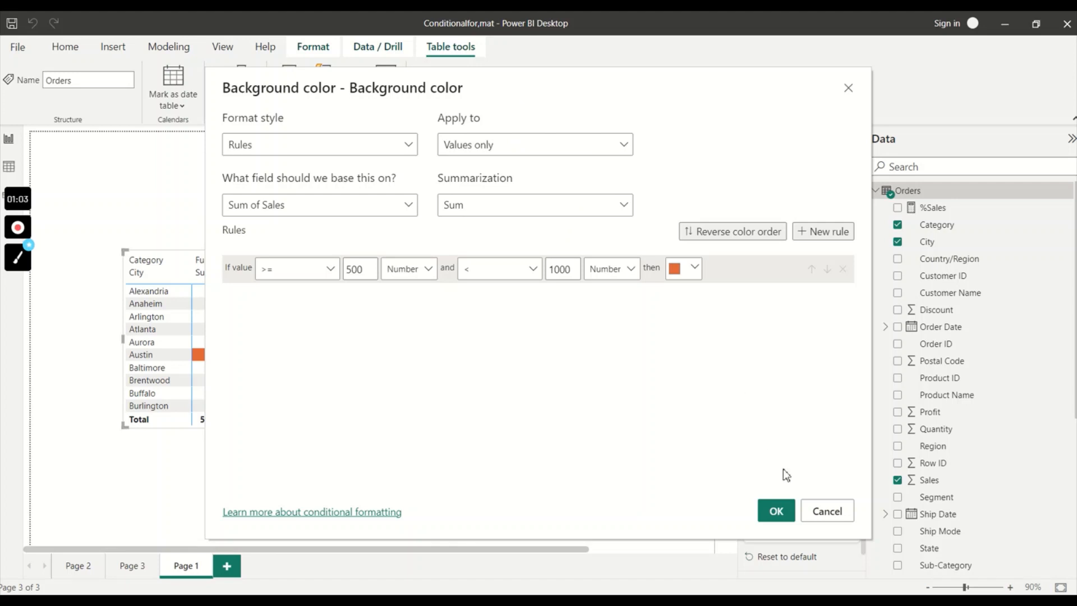
{"action": "left_click", "coordinate": [826, 511]}
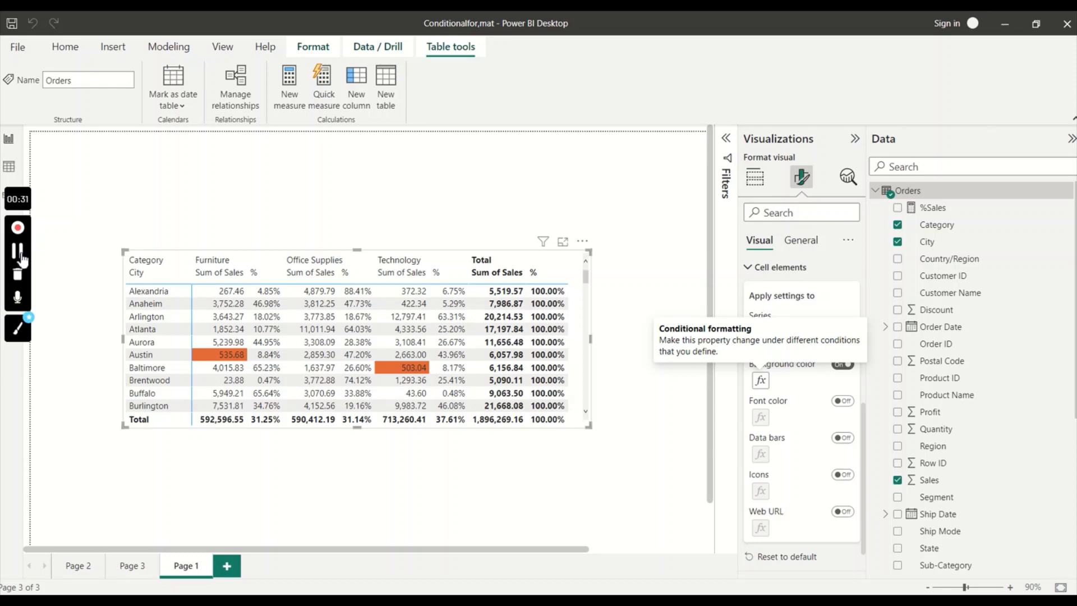
{"action": "left_click", "coordinate": [20, 261]}
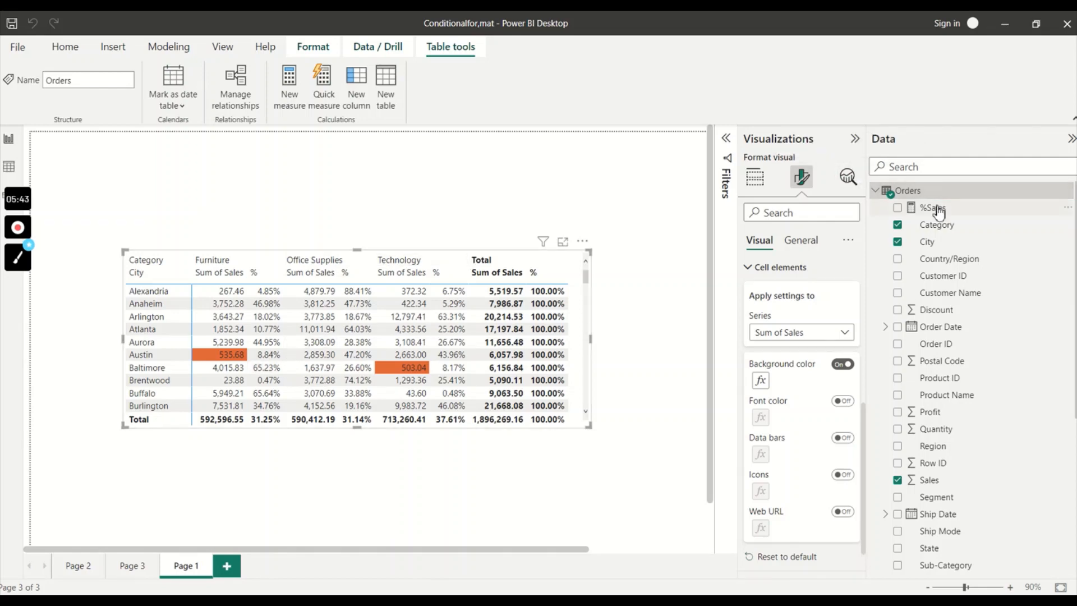
- Create a new measure named Test in the Orders table and start a second line in its formula
{"action": "right_click", "coordinate": [927, 193]}
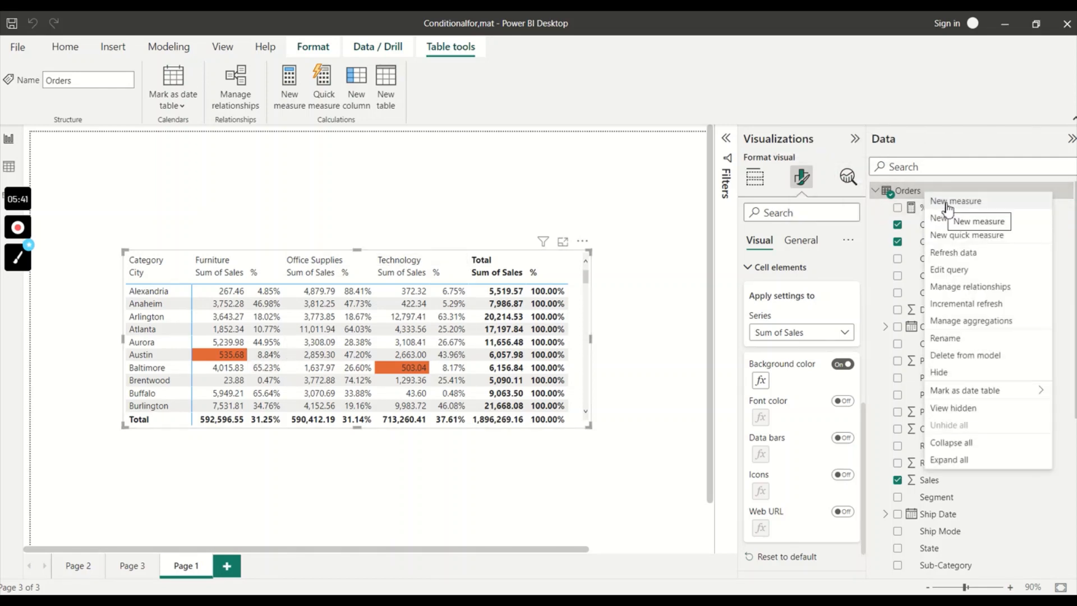
{"action": "left_click", "coordinate": [947, 202]}
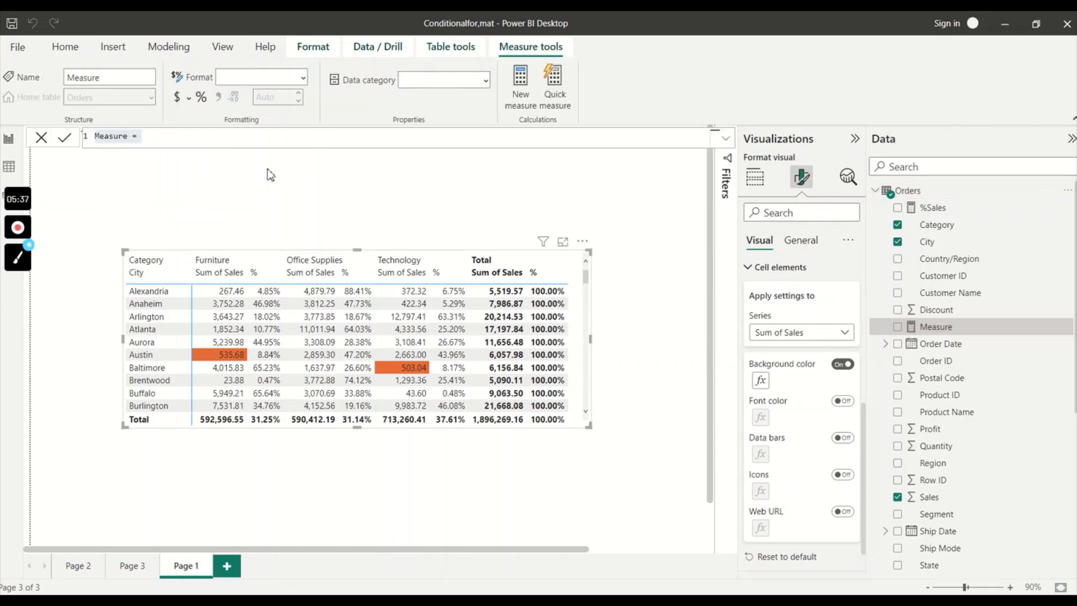
{"action": "type", "text": "Test"}
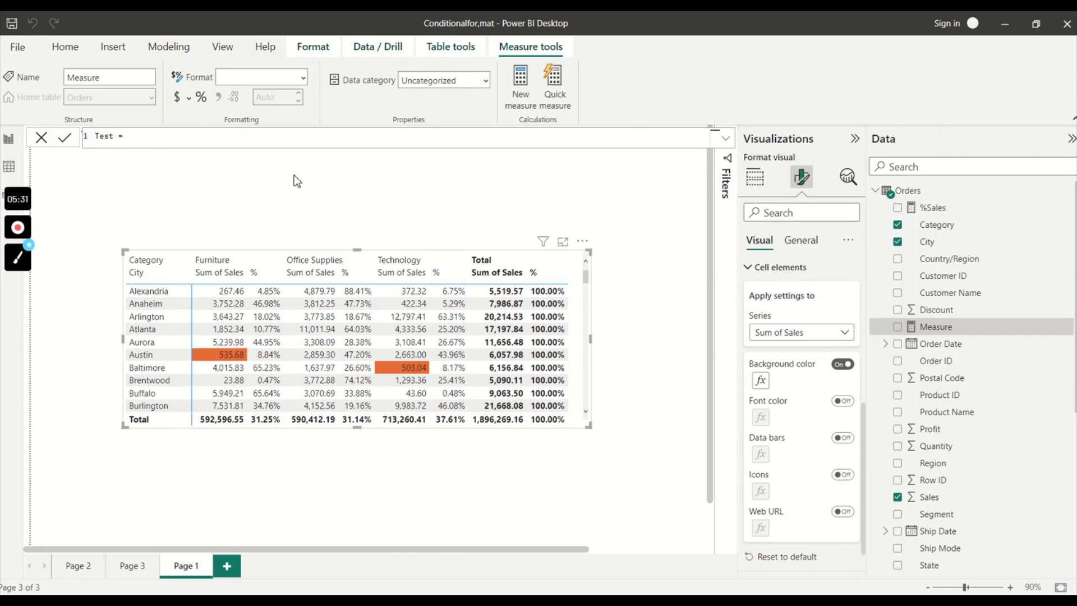
{"action": "key", "text": "shift+Return"}
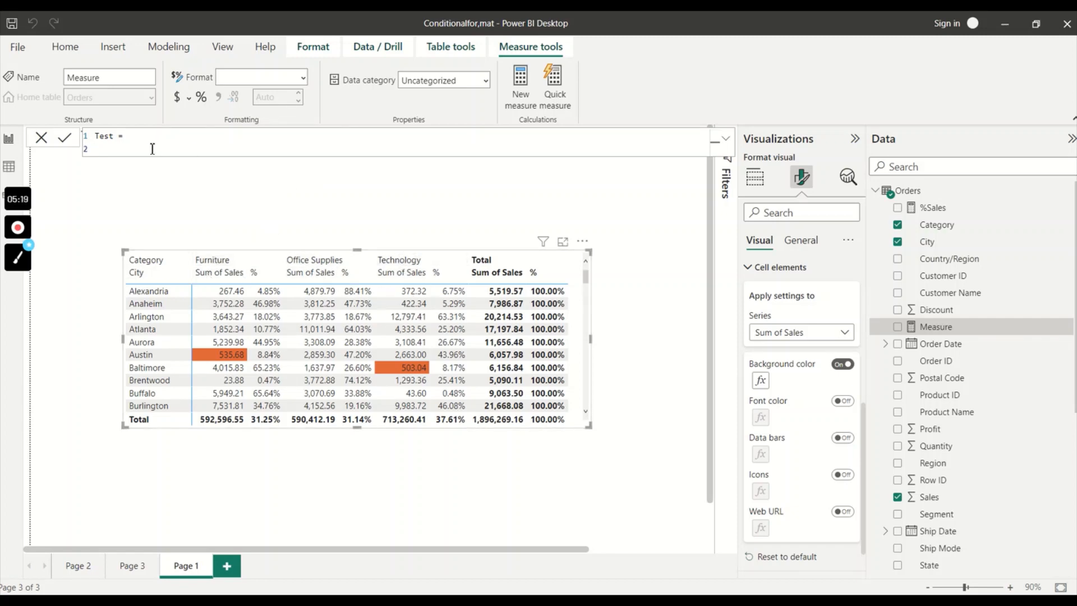
- Declare a variable Furniture in the Test measure that starts with CALCULATE(SUM(Orders[Sales]), ready for a filter argument
{"action": "type", "text": "Var Fu"}
{"action": "type", "text": "rniture = Cal"}
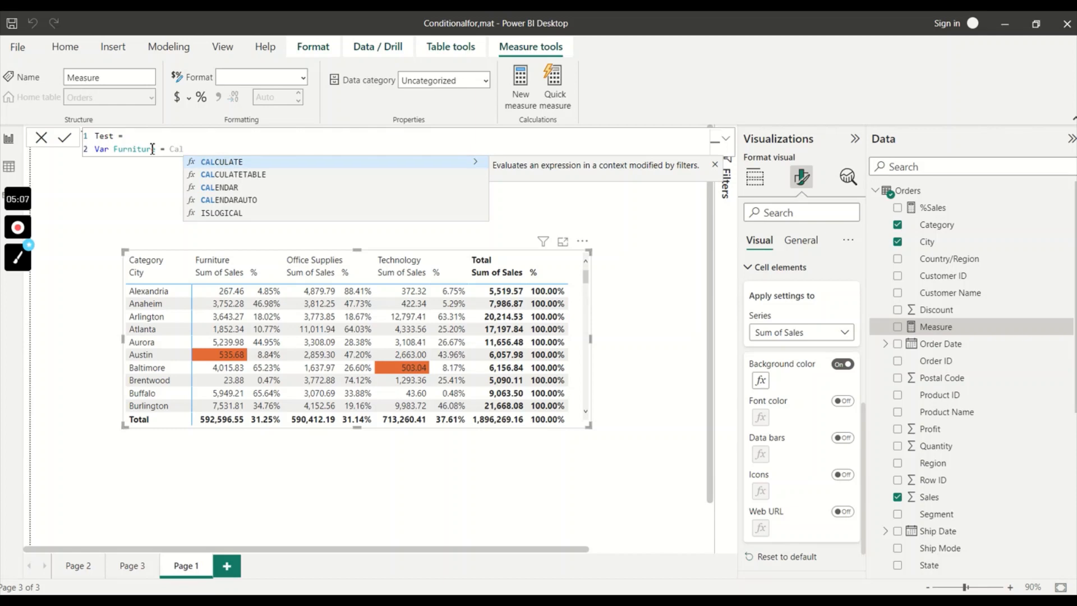
{"action": "key", "text": "Tab"}
{"action": "type", "text": "sum"}
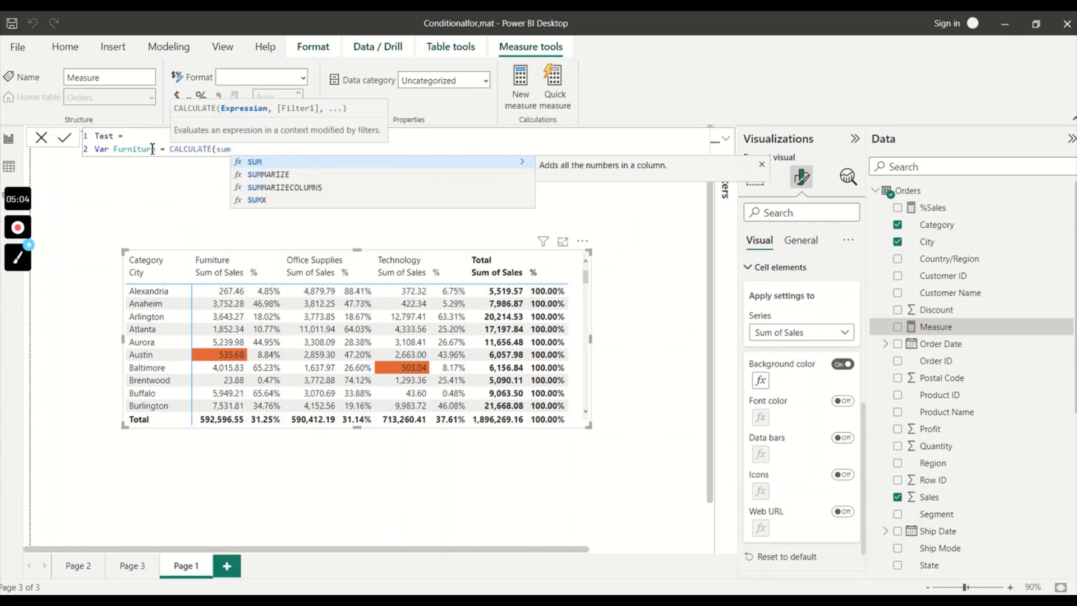
{"action": "key", "text": "Tab"}
{"action": "type", "text": "sales"}
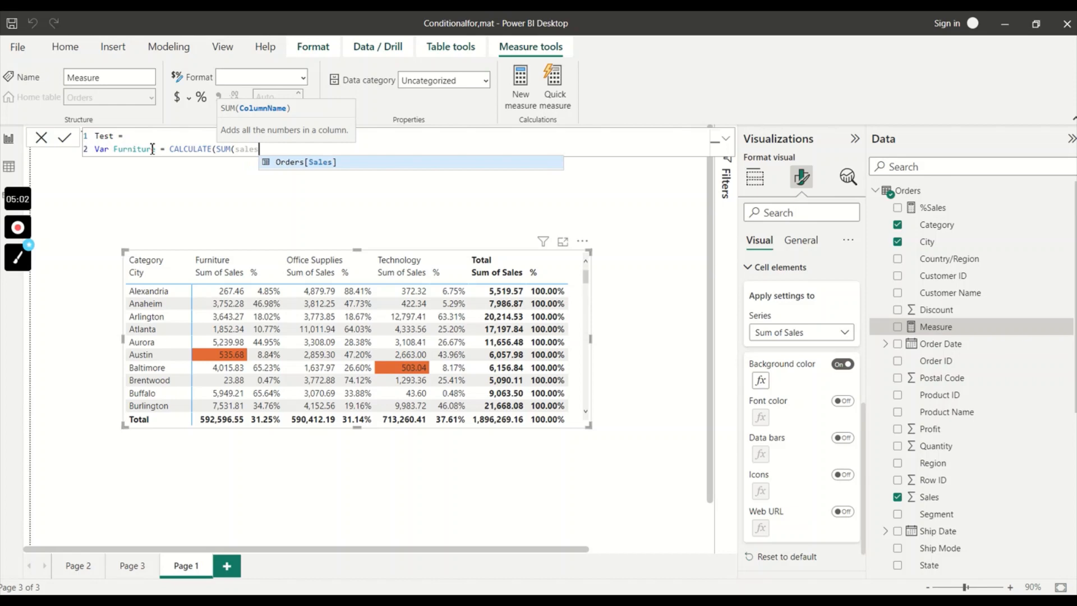
{"action": "key", "text": "Tab"}
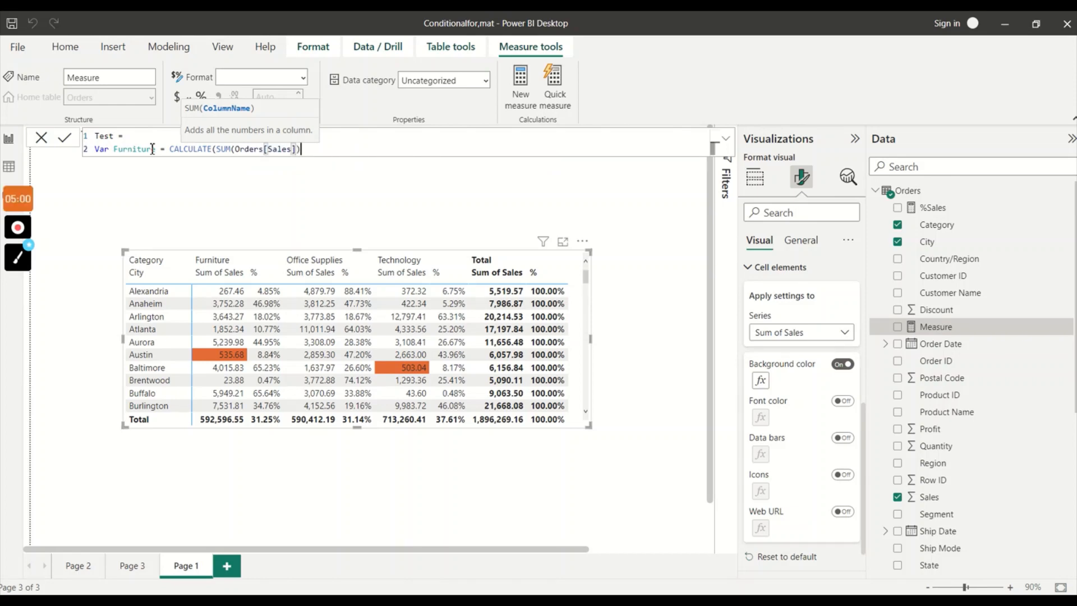
{"action": "type", "text": "), "}
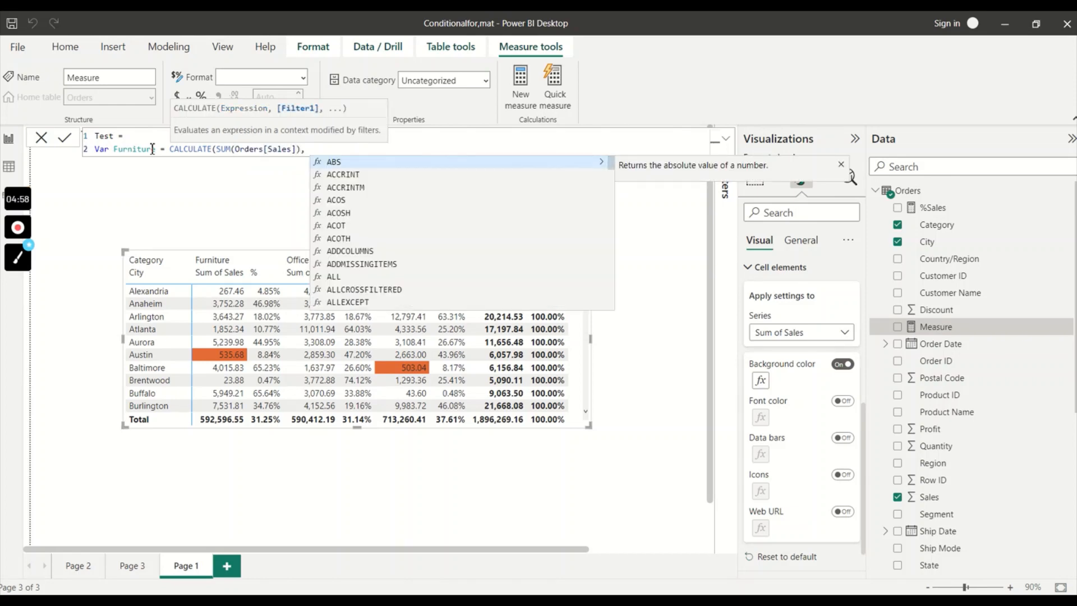
- Complete the Furniture variable with the filter Orders[Category] = "Furniture" and close the CALCULATE expression
{"action": "type", "text": "cate"}
{"action": "key", "text": "Tab"}
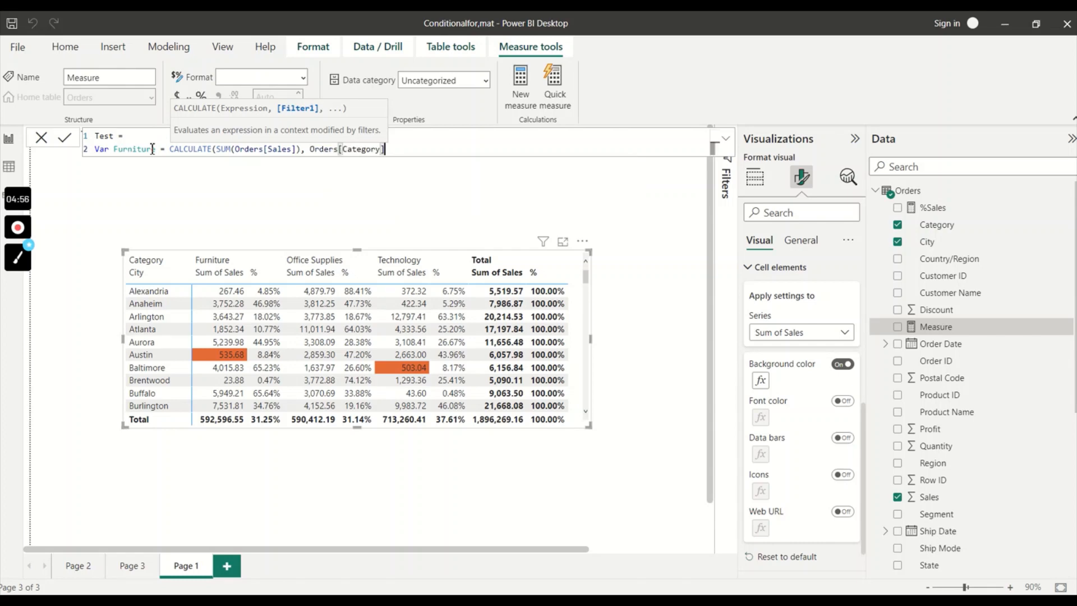
{"action": "type", "text": "= \"\""}
{"action": "key", "text": "Left"}
{"action": "type", "text": "Furniture\""}
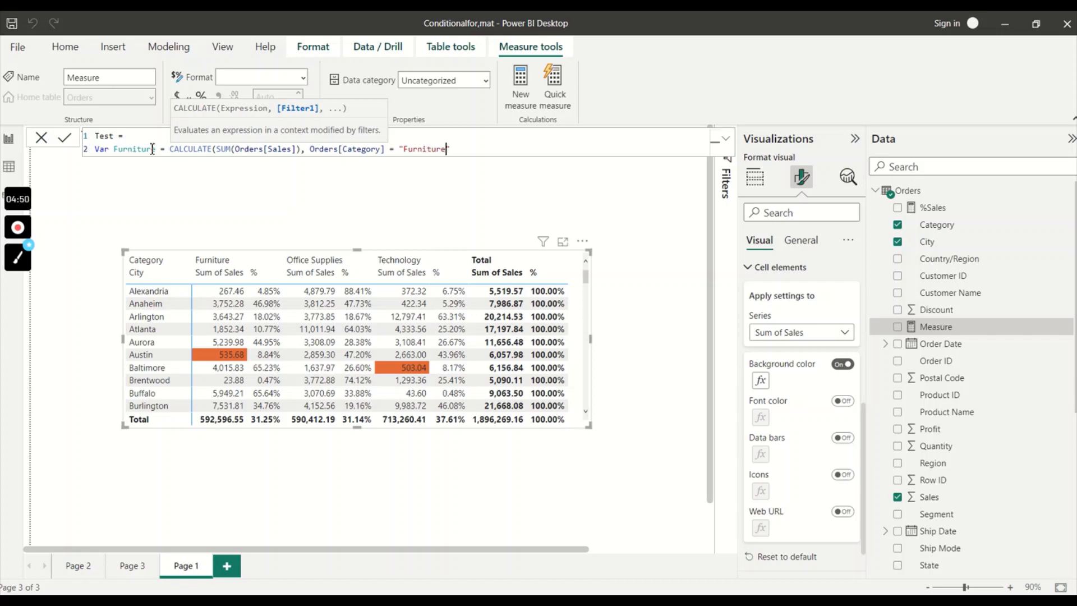
{"action": "type", "text": ")"}
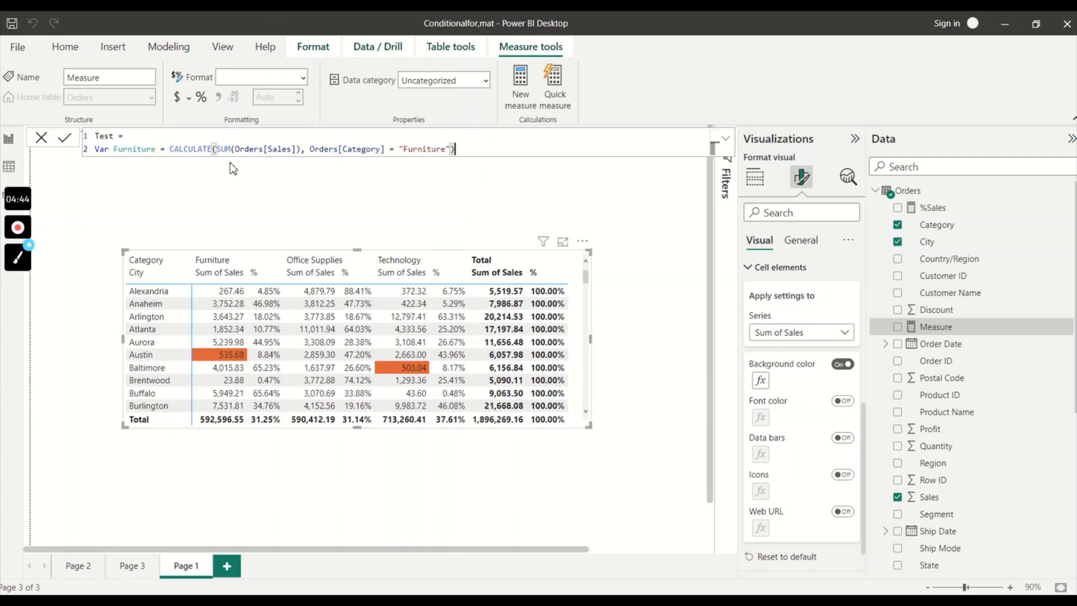
- Duplicate the whole Furniture variable declaration onto a new third line of the formula
{"action": "left_click_drag", "start_coordinate": [455, 149], "coordinate": [87, 156]}
{"action": "key", "text": "ctrl+c"}
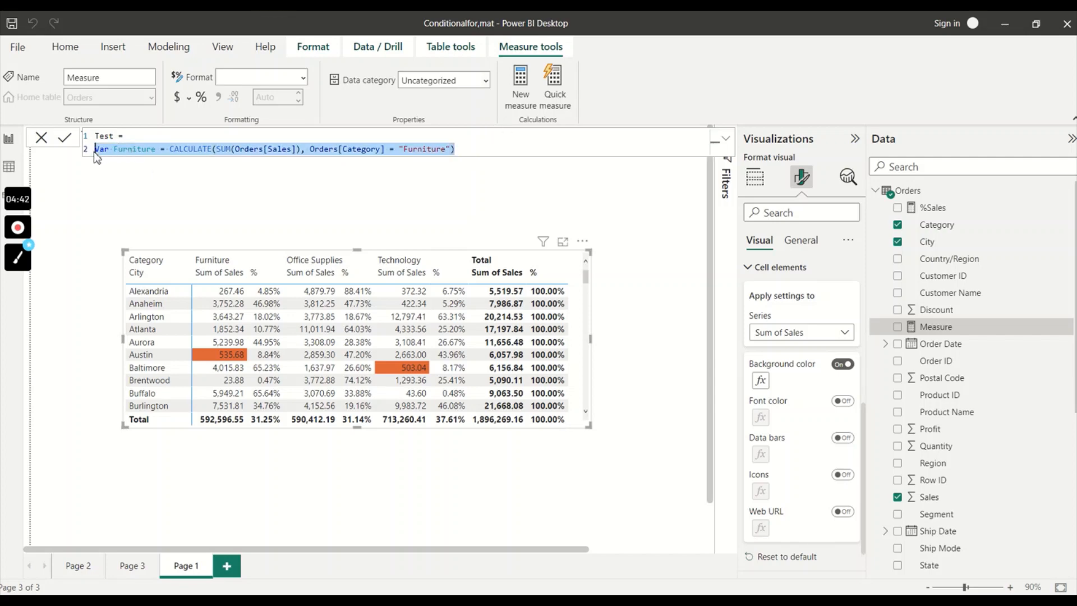
{"action": "left_click", "coordinate": [510, 155]}
{"action": "key", "text": "shift+Return"}
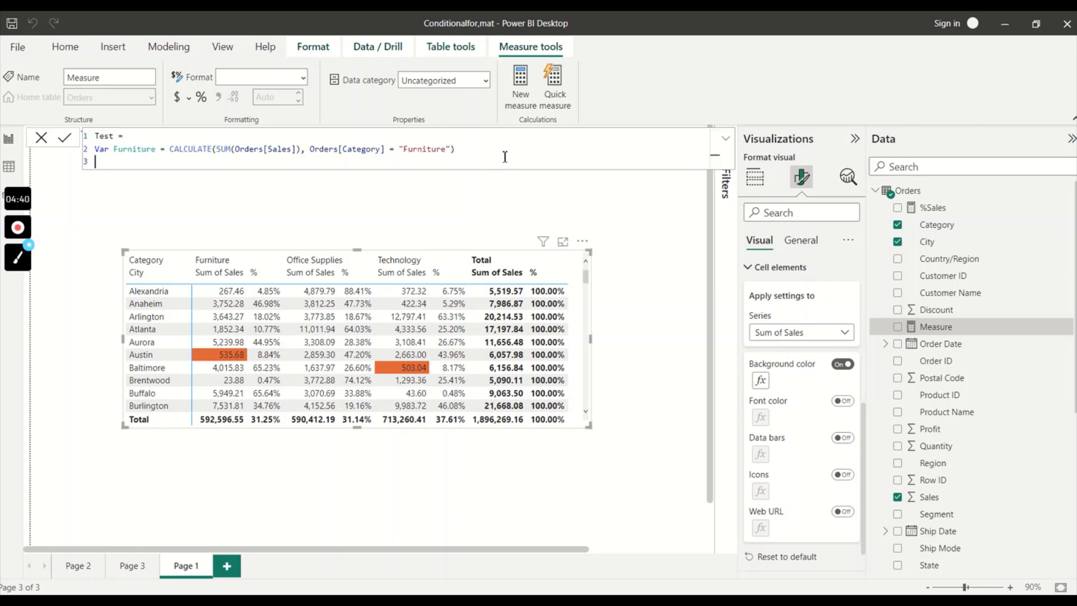
{"action": "key", "text": "ctrl+v"}
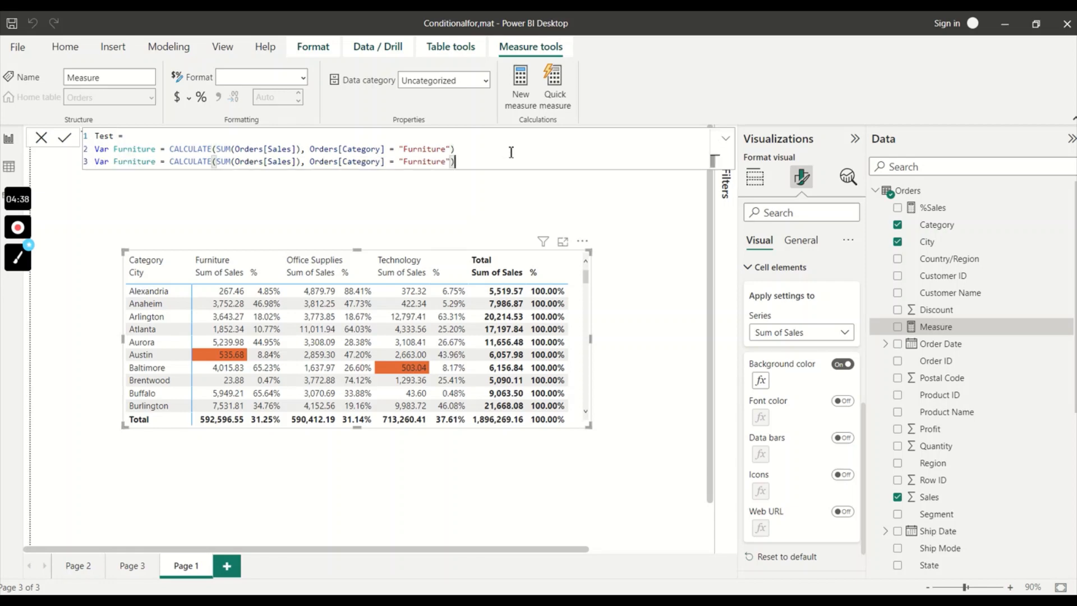
- Rename the variable on line 3 to OfficeSupplies and change its category filter to "Office Supplies"
{"action": "left_click_drag", "start_coordinate": [114, 163], "coordinate": [156, 162]}
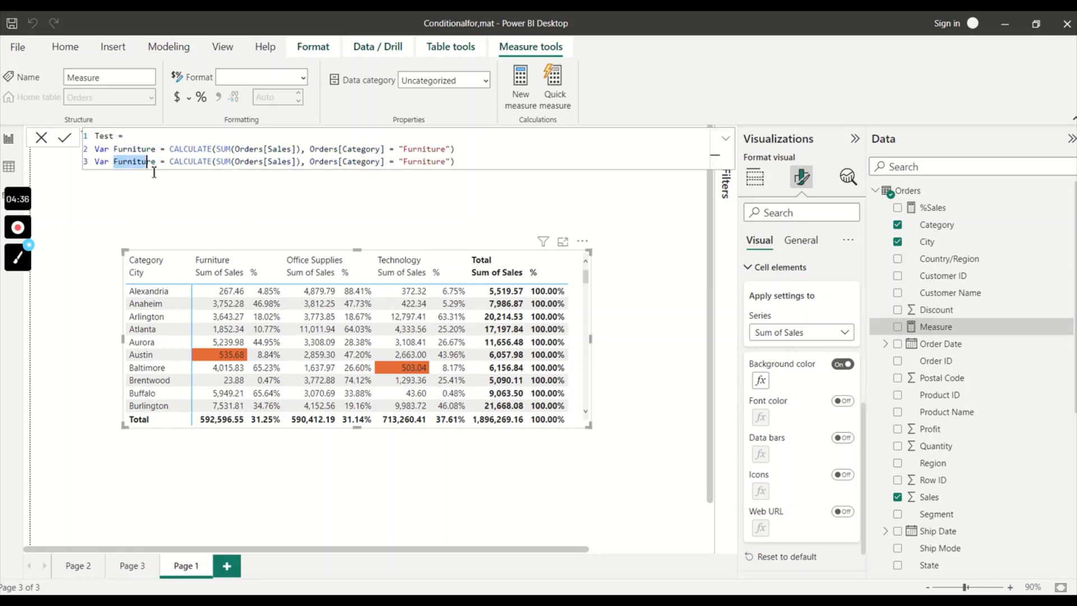
{"action": "type", "text": "Office"}
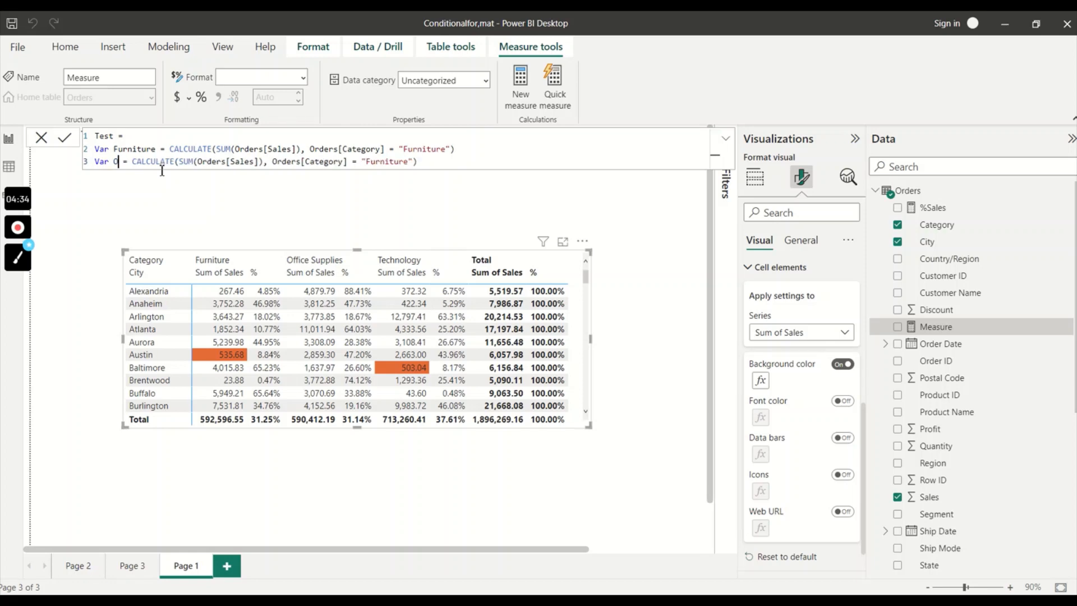
{"action": "type", "text": "Supplies"}
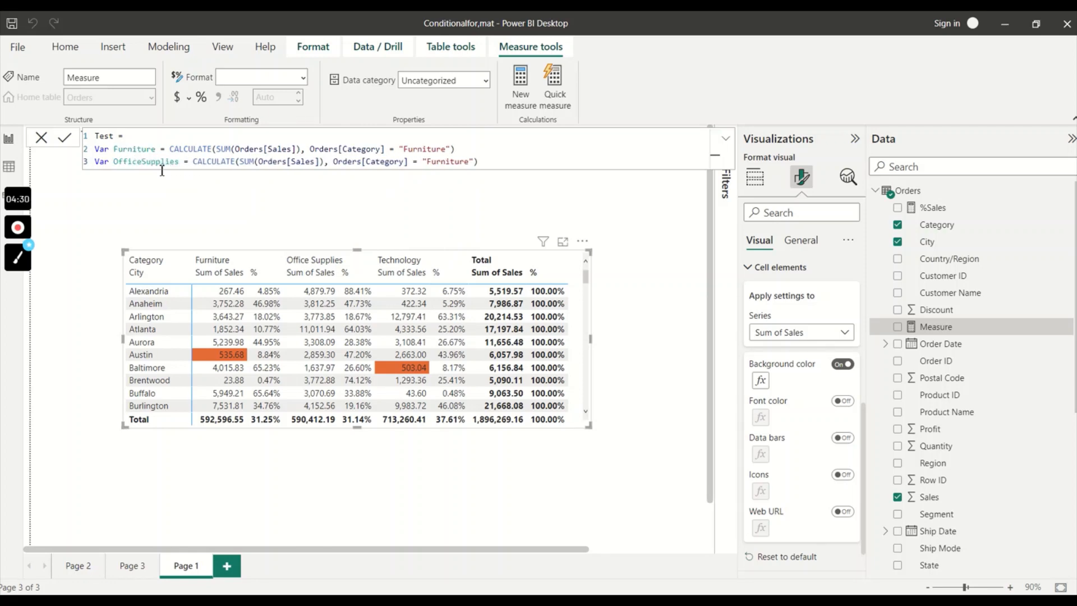
{"action": "left_click", "coordinate": [426, 162]}
{"action": "double_click", "coordinate": [443, 162]}
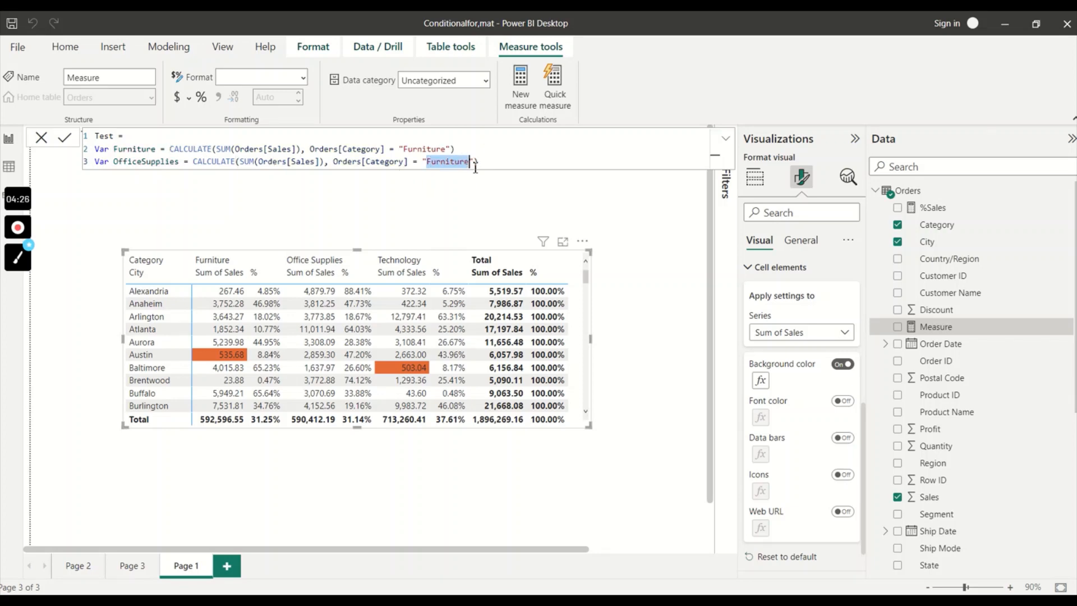
{"action": "type", "text": "Office "}
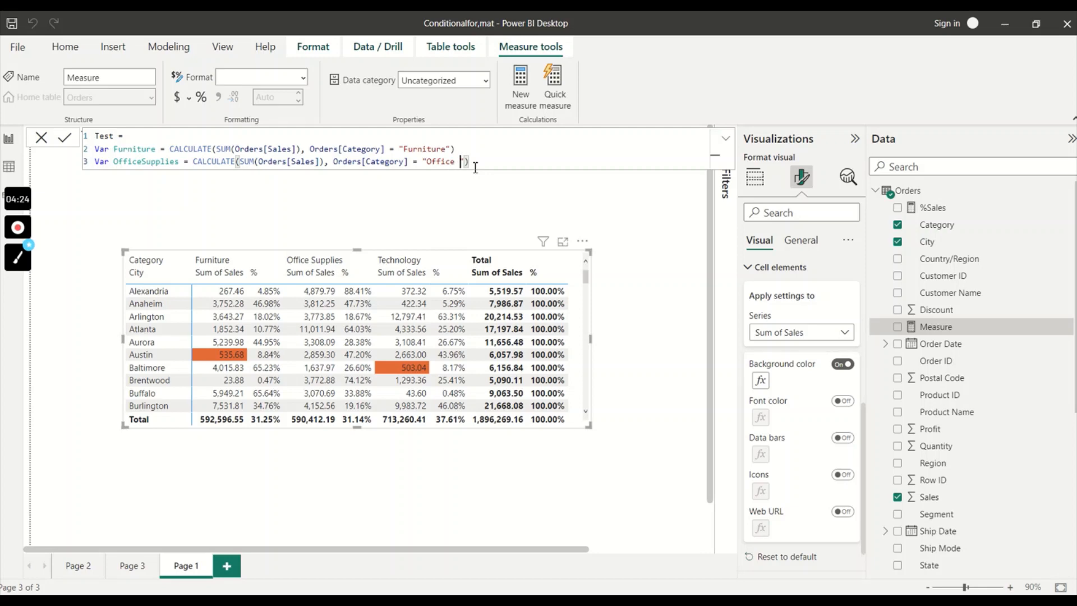
{"action": "type", "text": "Supplies"}
- Add a Technology variable on line 4 by duplicating the Furniture declaration and changing its category filter to "Technology"
{"action": "left_click", "coordinate": [565, 166]}
{"action": "key", "text": "shift+Return"}
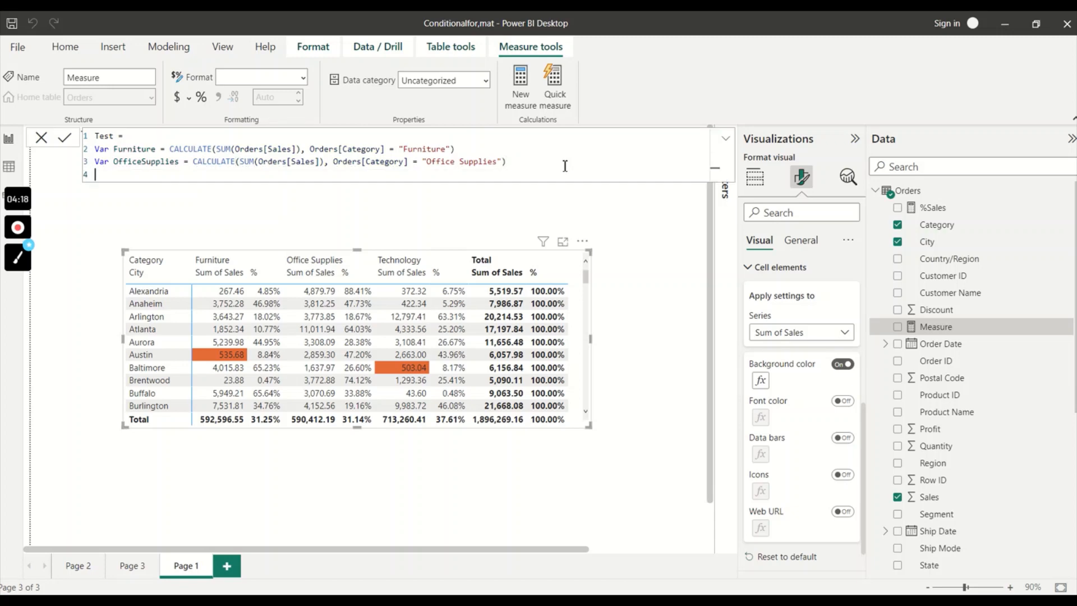
{"action": "key", "text": "ctrl+v"}
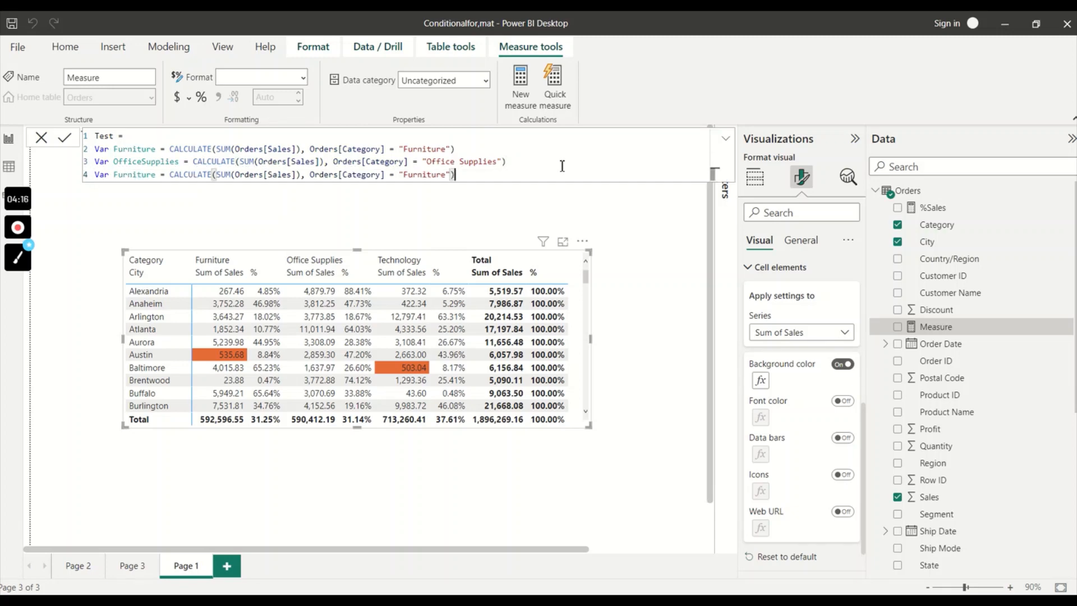
{"action": "left_click_drag", "start_coordinate": [114, 174], "coordinate": [162, 184]}
{"action": "type", "text": "Technolo"}
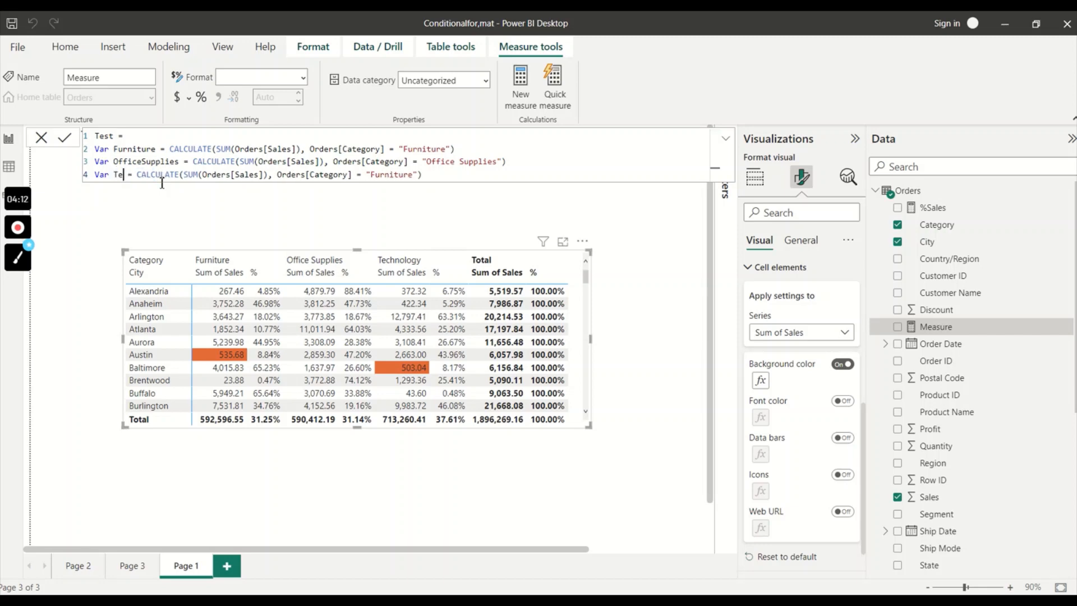
{"action": "type", "text": "gy"}
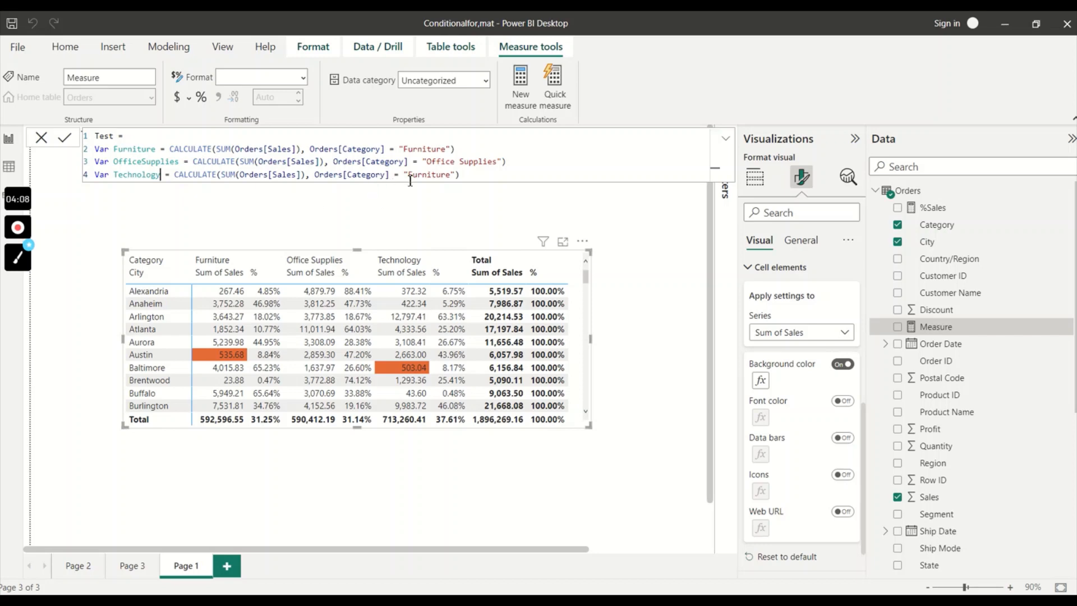
{"action": "left_click_drag", "start_coordinate": [403, 179], "coordinate": [459, 187]}
{"action": "type", "text": "\"Technology"}
{"action": "left_click", "coordinate": [487, 185]}
- Leave a blank line below the variables and start the result with Return IF(, followed by an indented new line
{"action": "key", "text": "shift+Return"}
{"action": "key", "text": "shift+Return"}
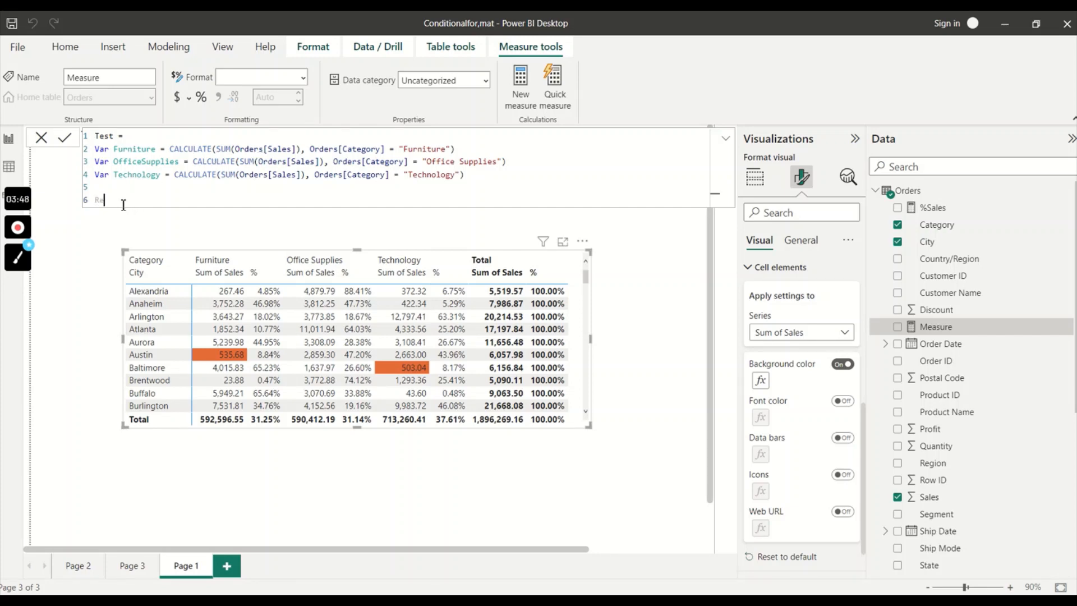
{"action": "type", "text": "tur"}
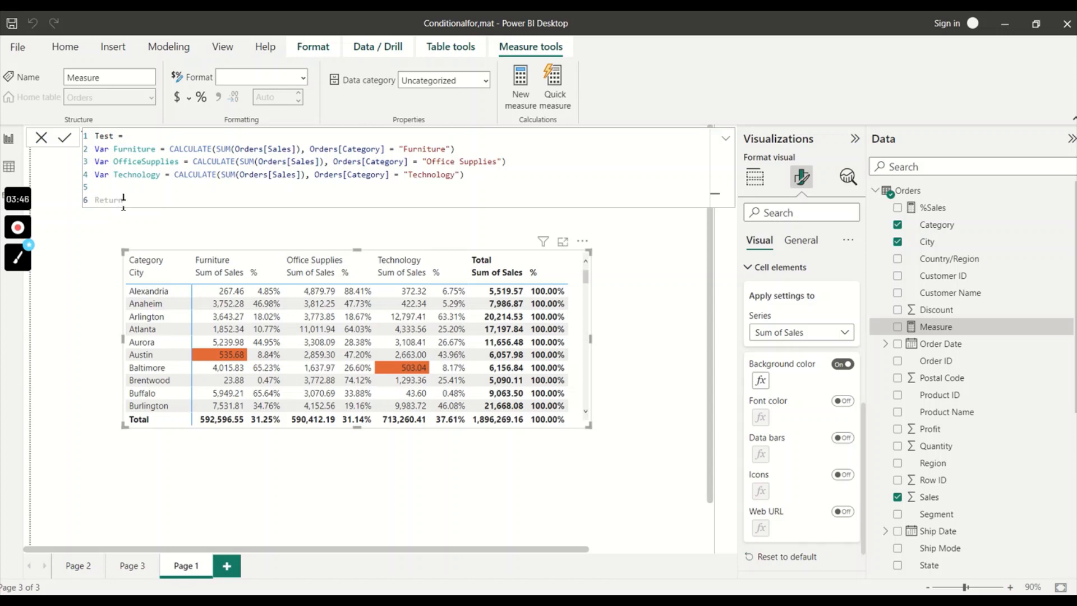
{"action": "type", "text": "n "}
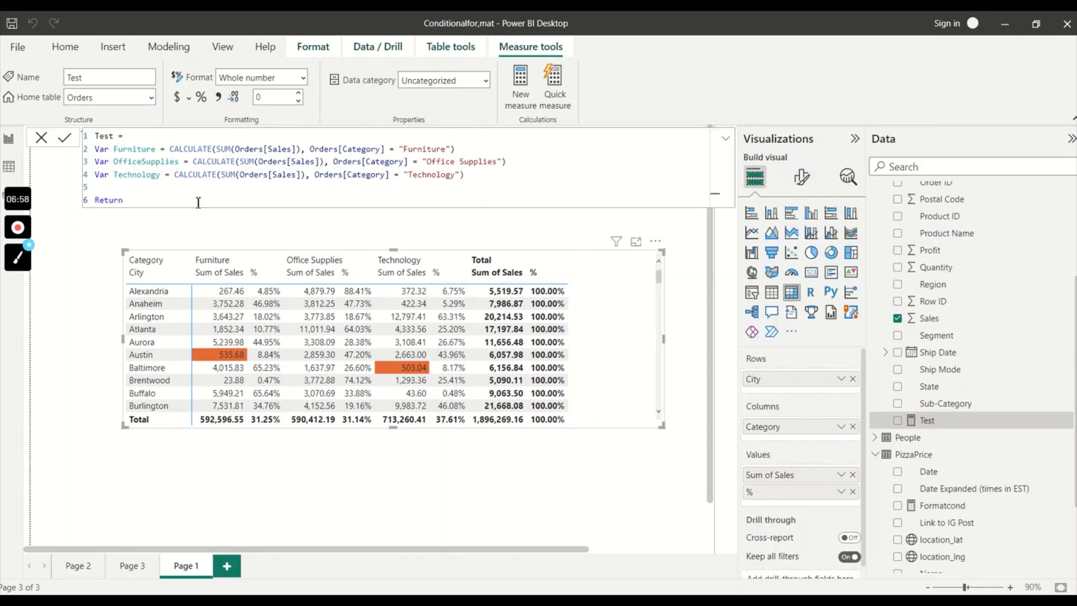
{"action": "type", "text": "IF("}
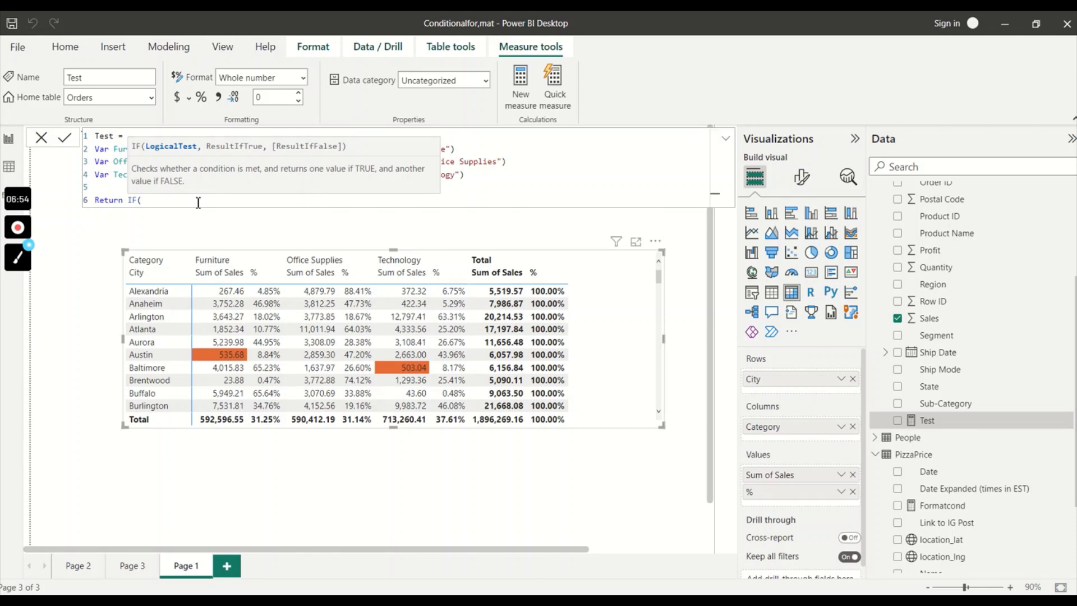
{"action": "key", "text": "shift+Return"}
{"action": "key", "text": "Tab"}
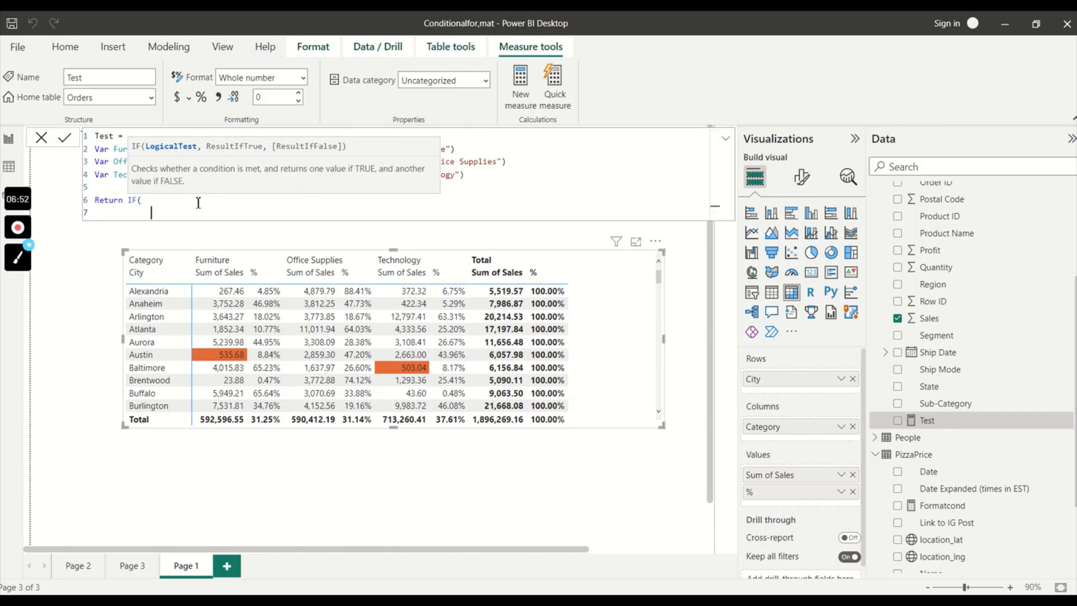
- Enter the first logical test of the IF as (Furniture>= 500 && Furniture<1000)
{"action": "type", "text": "("}
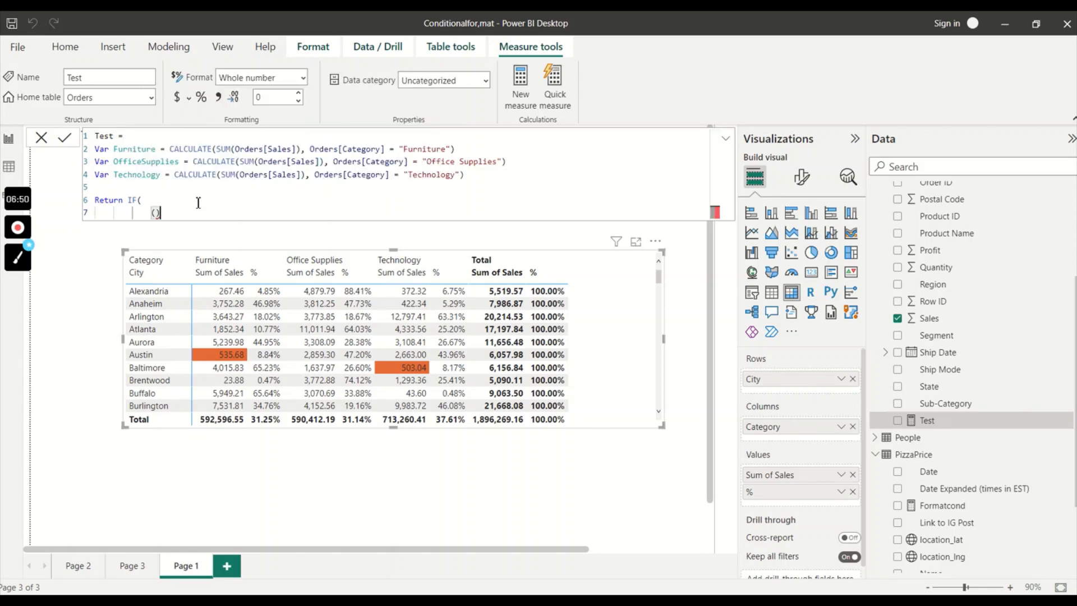
{"action": "type", "text": "Furniture>= 500 && Fur"}
{"action": "key", "text": "Tab"}
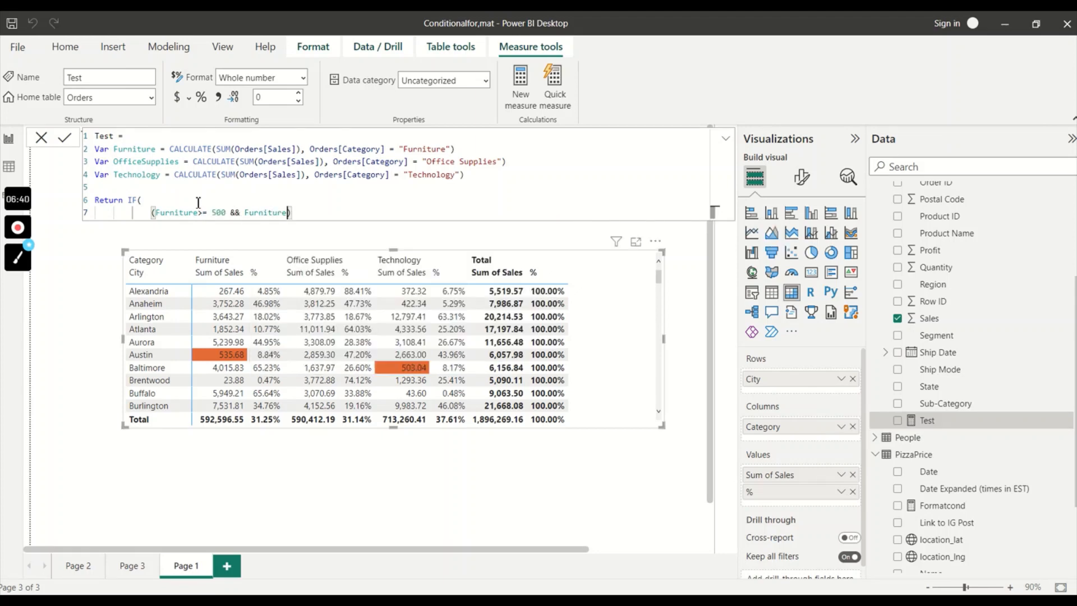
{"action": "type", "text": "<1000"}
- Copy the Furniture range condition onto line 8, preceded by the OR operator ||
{"action": "key", "text": "shift+Home"}
{"action": "key", "text": "ctrl+c"}
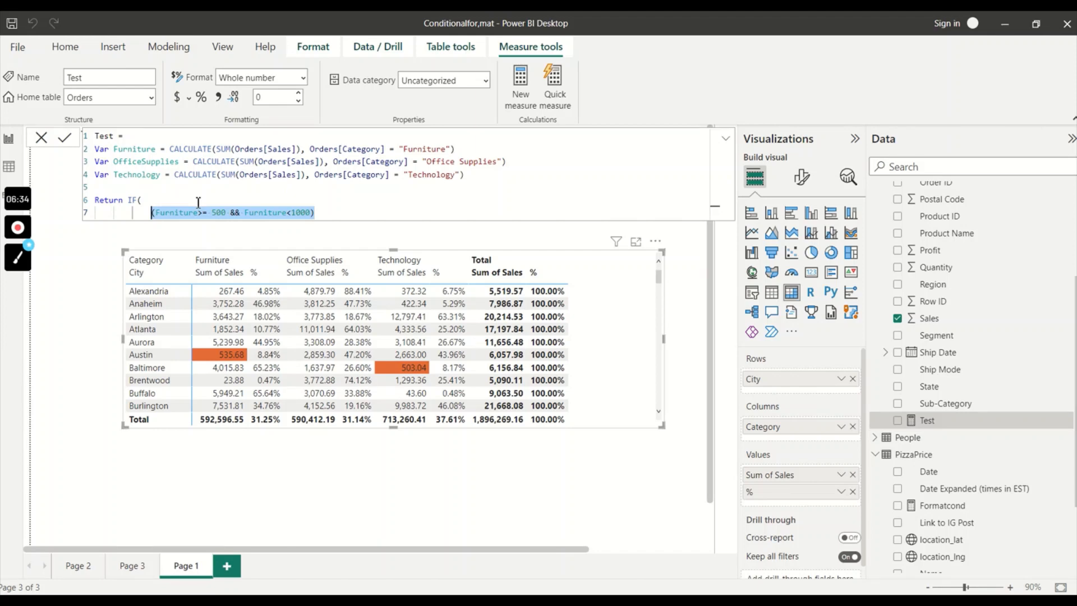
{"action": "key", "text": "End"}
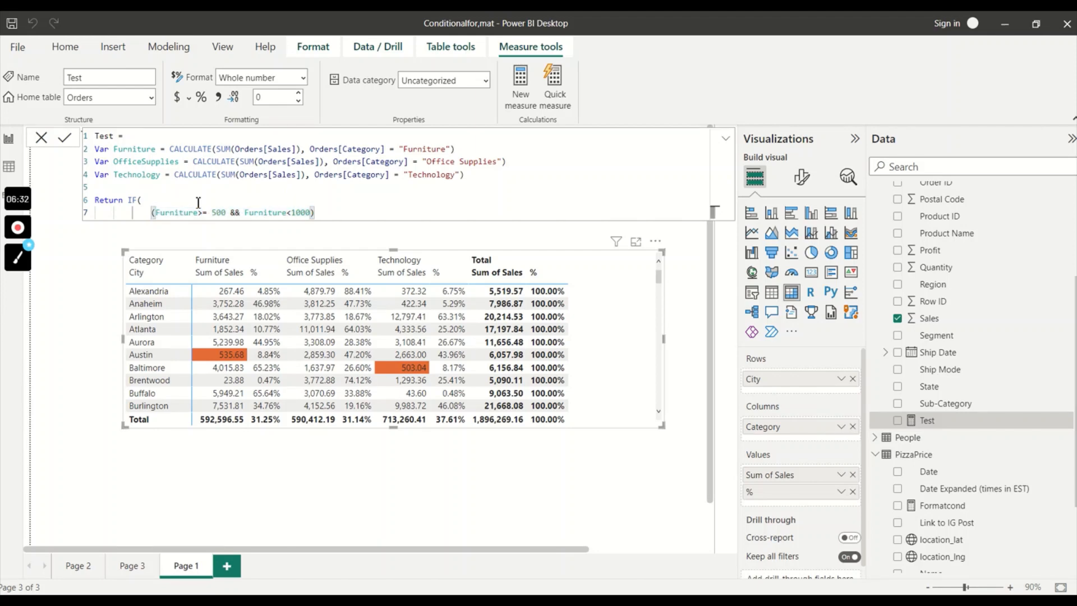
{"action": "key", "text": "shift+Return"}
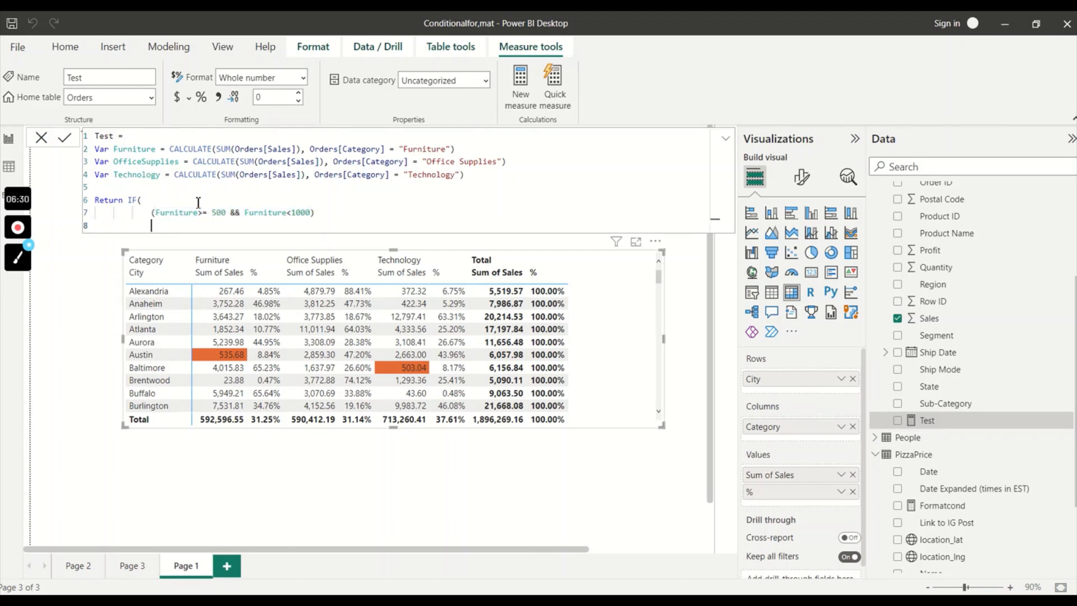
{"action": "type", "text": "||"}
{"action": "key", "text": "ctrl+v"}
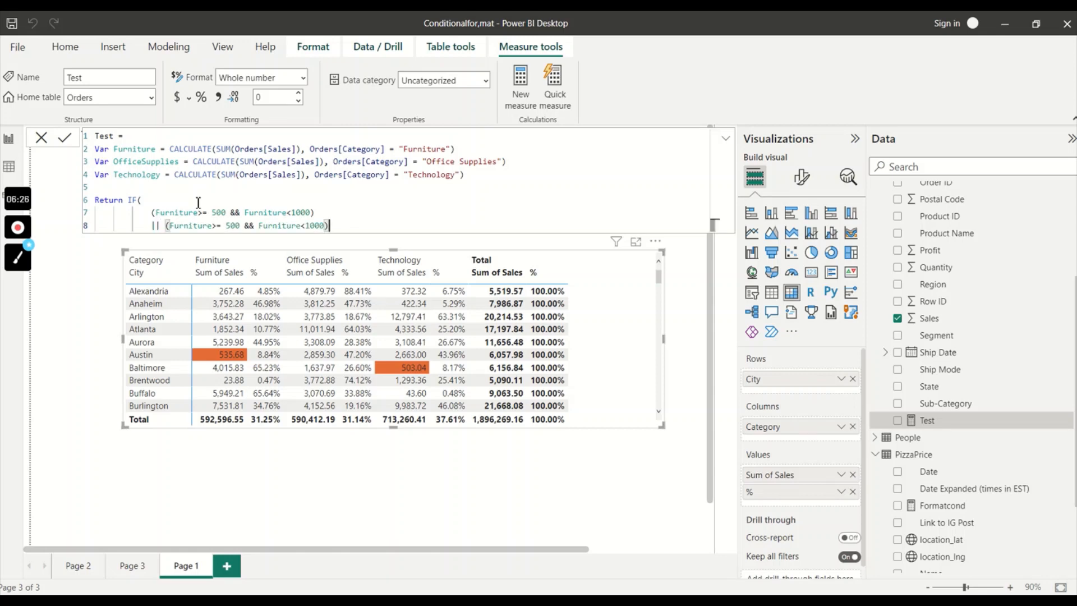
- Replace the first Furniture reference in the line 8 condition with OfficeSupplies
{"action": "key", "text": "Left"}
{"action": "key", "text": "Left"}
{"action": "key", "text": "Left"}
{"action": "key", "text": "Left"}
{"action": "key", "text": "Left"}
{"action": "key", "text": "Left"}
{"action": "key", "text": "Left"}
{"action": "key", "text": "Left"}
{"action": "key", "text": "Left"}
{"action": "key", "text": "Left"}
{"action": "key", "text": "Left"}
{"action": "key", "text": "Left"}
{"action": "key", "text": "Left"}
{"action": "key", "text": "Left"}
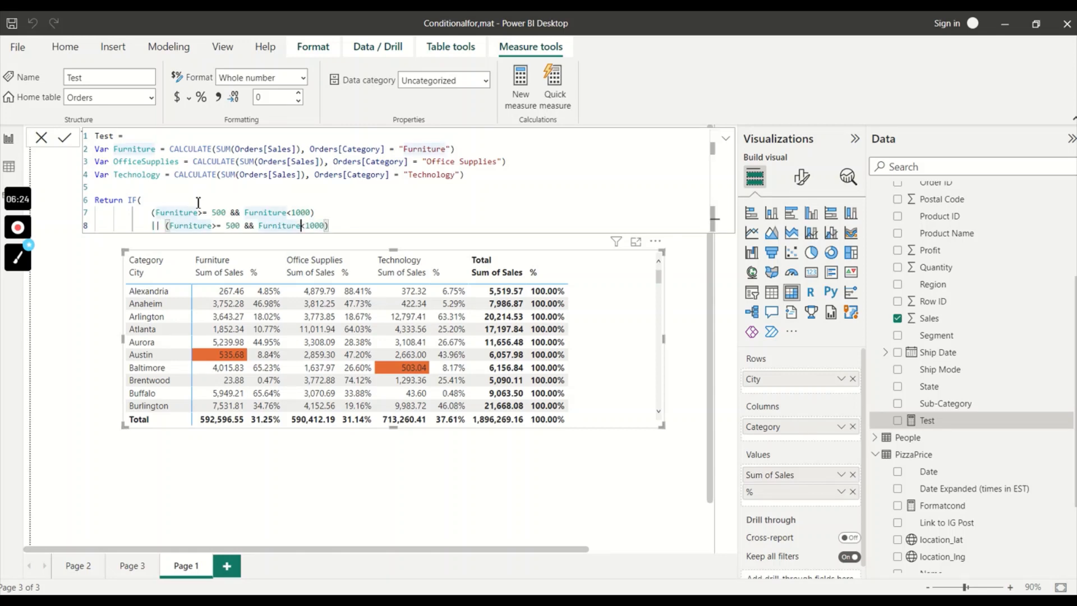
{"action": "key", "text": "Left"}
{"action": "key", "text": "BackSpace"}
{"action": "key", "text": "BackSpace"}
{"action": "key", "text": "BackSpace"}
{"action": "key", "text": "BackSpace"}
{"action": "key", "text": "BackSpace"}
{"action": "key", "text": "BackSpace"}
{"action": "key", "text": "BackSpace"}
{"action": "key", "text": "BackSpace"}
{"action": "key", "text": "BackSpace"}
{"action": "key", "text": "BackSpace"}
{"action": "type", "text": "Fu"}
{"action": "key", "text": "BackSpace"}
{"action": "key", "text": "BackSpace"}
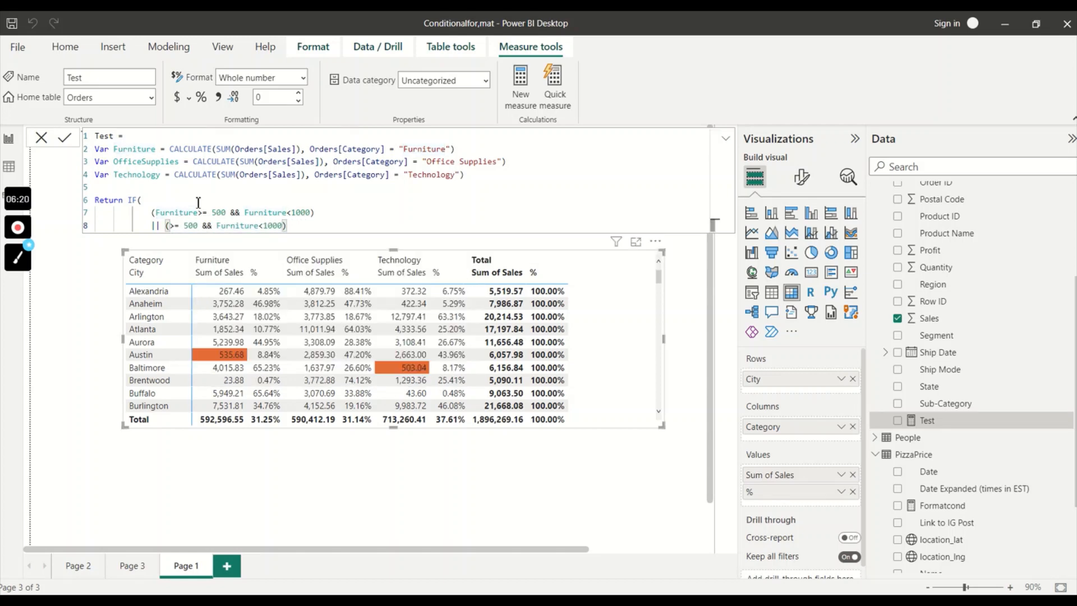
{"action": "type", "text": "off"}
{"action": "key", "text": "Tab"}
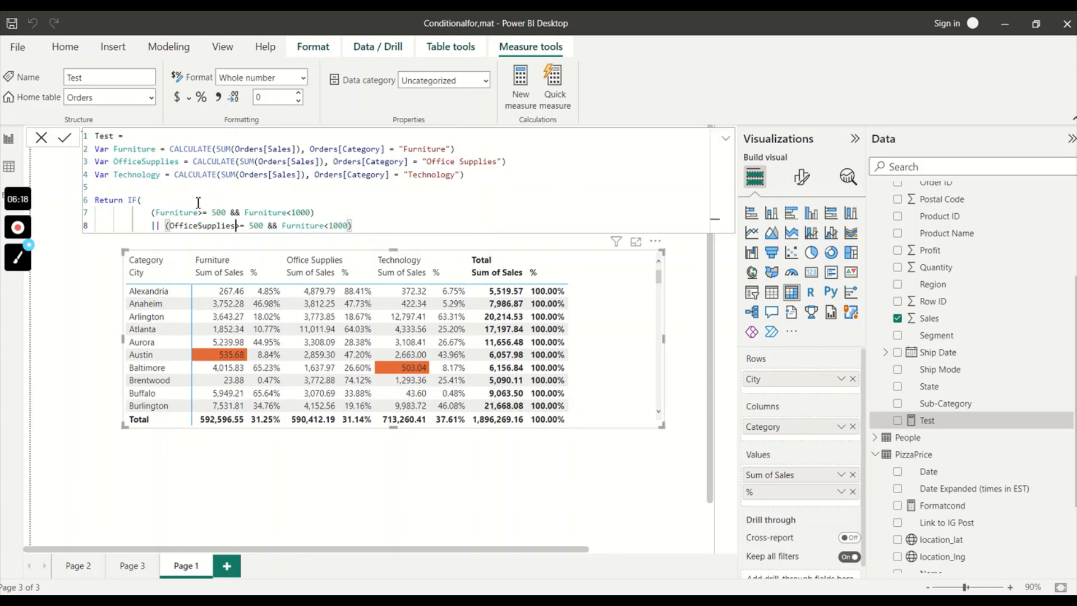
- Replace the remaining Furniture reference on line 8 with OfficeSupplies in the <1000 comparison
{"action": "key", "text": "Right"}
{"action": "key", "text": "Right"}
{"action": "key", "text": "Right"}
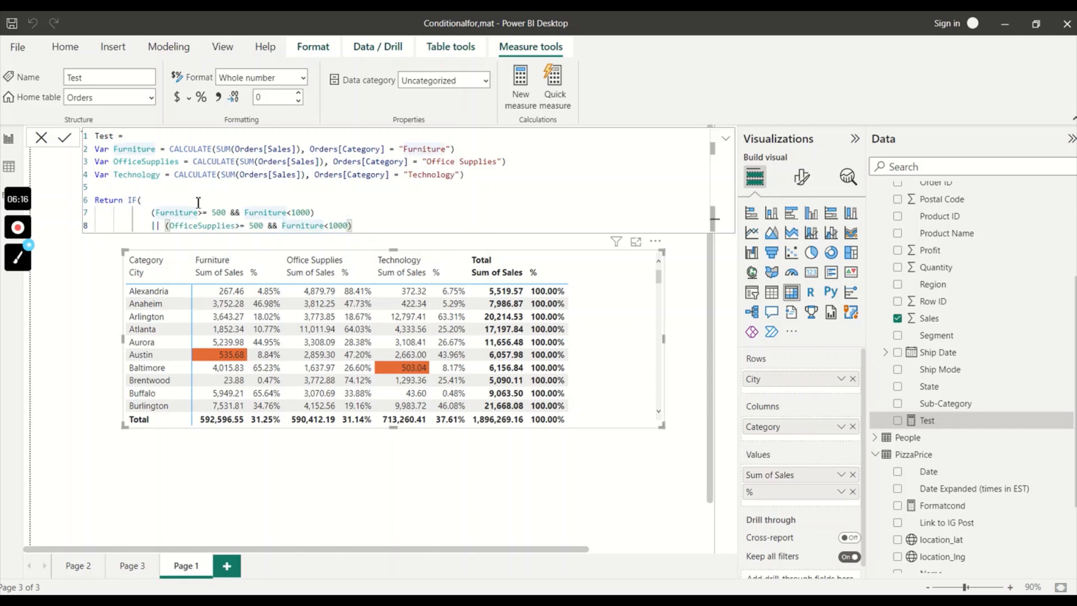
{"action": "key", "text": "Delete"}
{"action": "key", "text": "Delete"}
{"action": "key", "text": "Delete"}
{"action": "key", "text": "Delete"}
{"action": "key", "text": "Delete"}
{"action": "key", "text": "Delete"}
{"action": "key", "text": "Delete"}
{"action": "key", "text": "Delete"}
{"action": "key", "text": "Delete"}
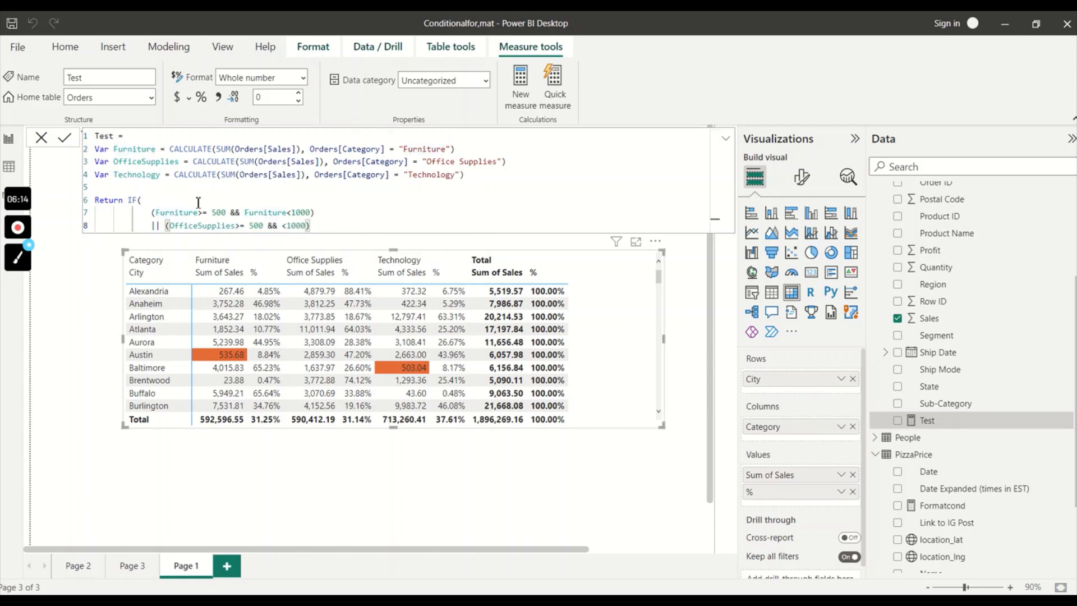
{"action": "type", "text": "off"}
{"action": "key", "text": "Tab"}
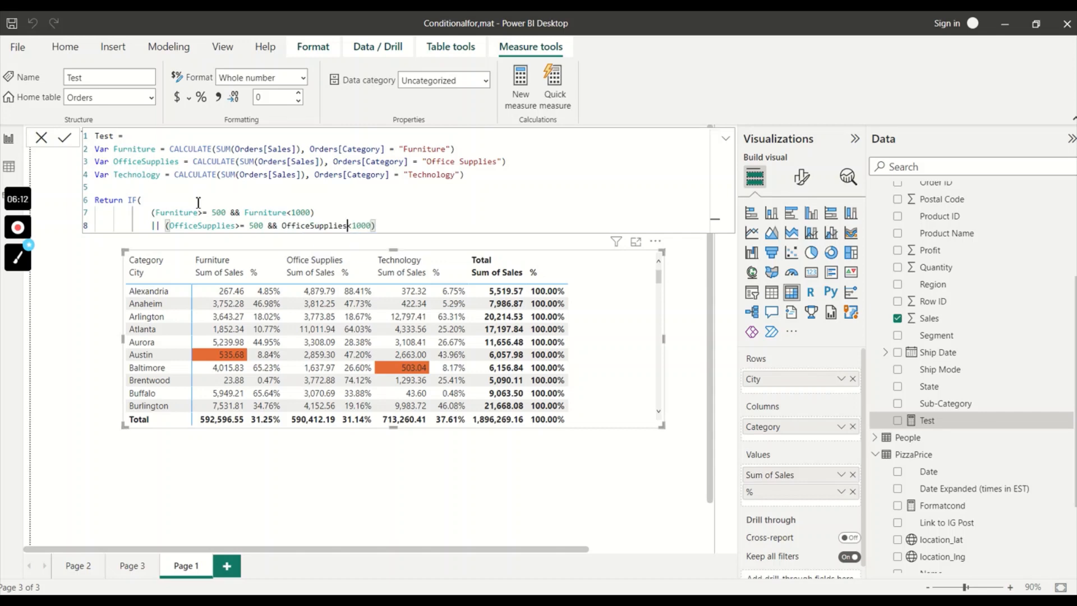
- Add line 9 with || followed by another copy of the Furniture range condition
{"action": "key", "text": "Right"}
{"action": "key", "text": "Right"}
{"action": "key", "text": "Right"}
{"action": "key", "text": "Right"}
{"action": "key", "text": "Right"}
{"action": "key", "text": "Return"}
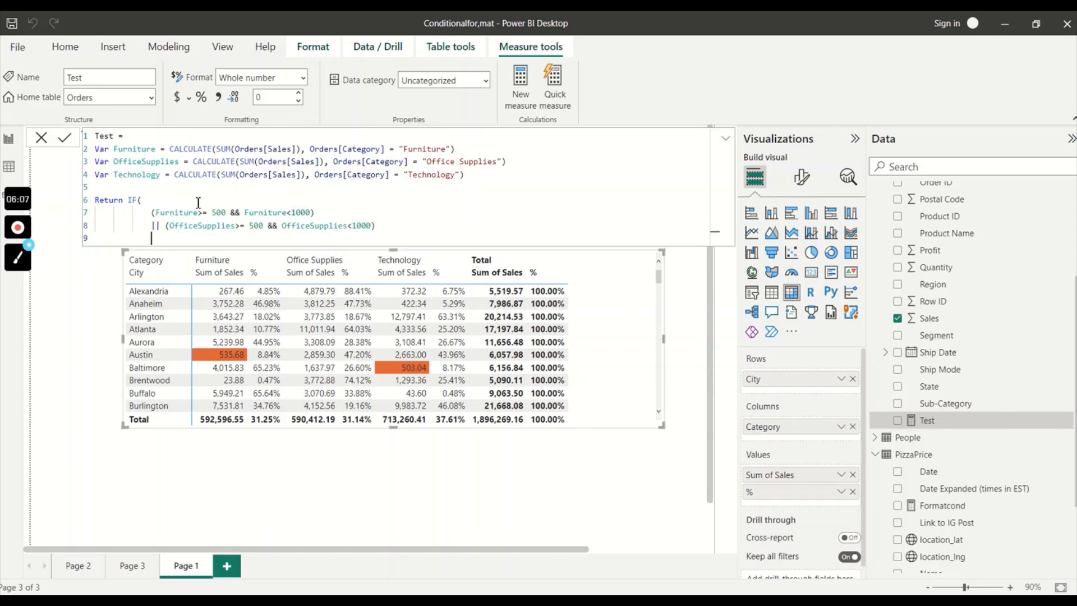
{"action": "type", "text": "||"}
{"action": "key", "text": "ctrl+v"}
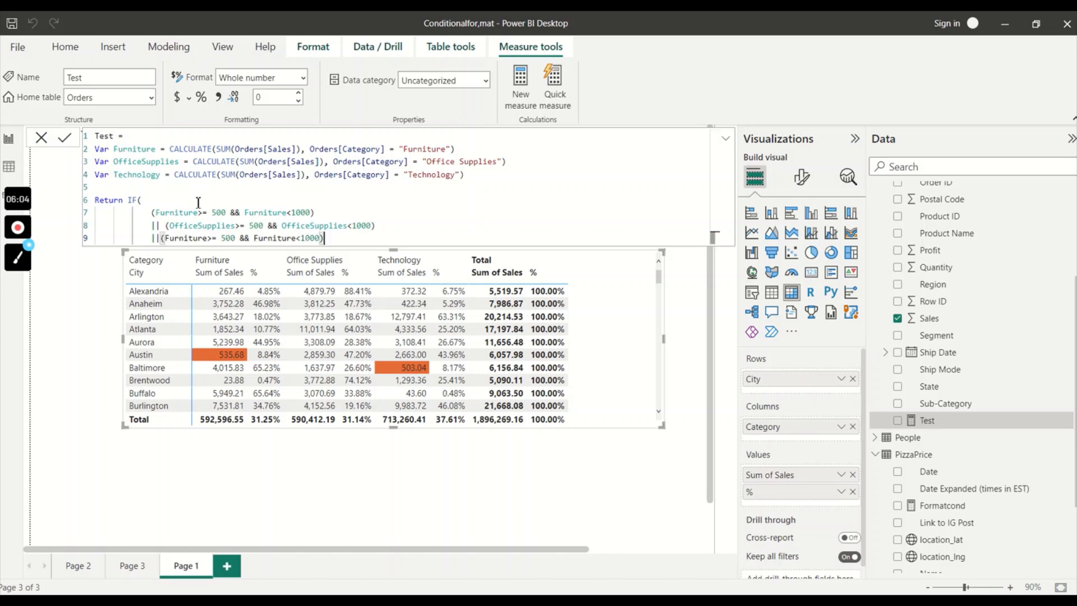
- Replace both Furniture references in the line 9 condition with Technology at once
{"action": "left_click_drag", "start_coordinate": [163, 239], "coordinate": [213, 250]}
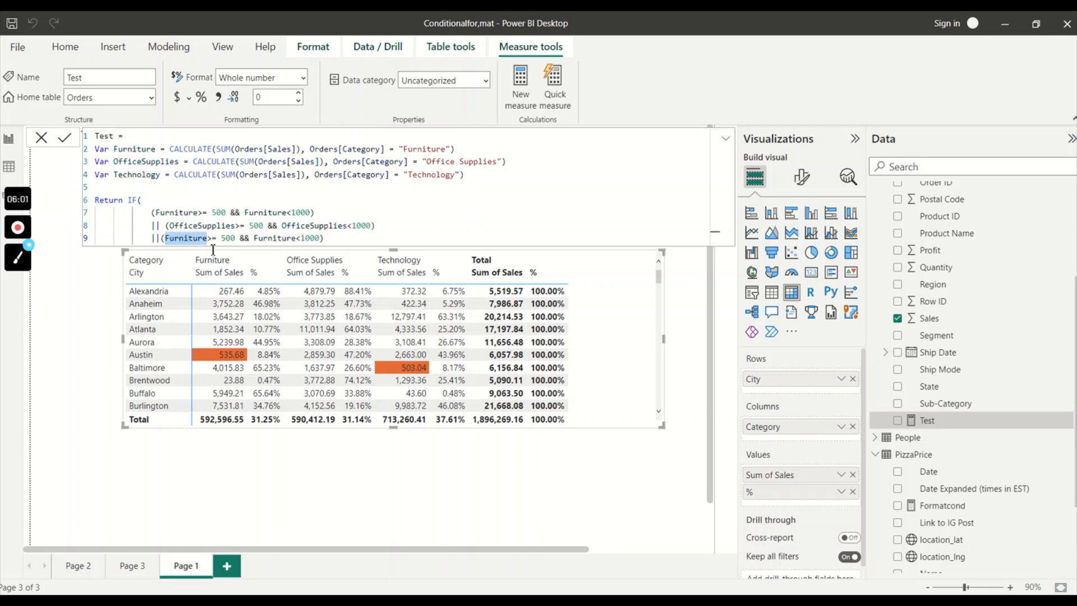
{"action": "key", "text": "ctrl+d"}
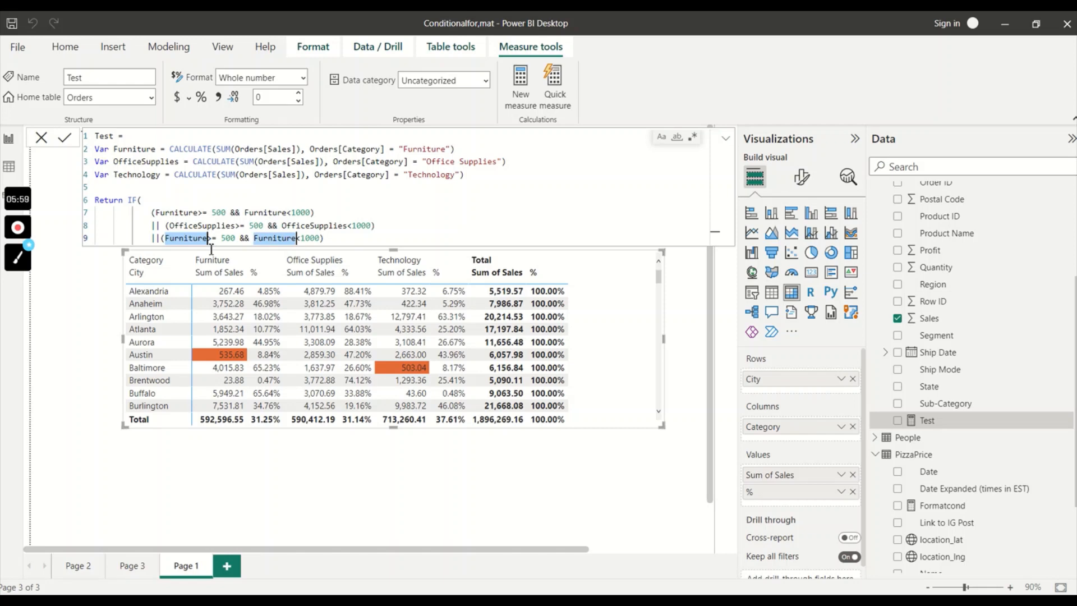
{"action": "type", "text": "Tech"}
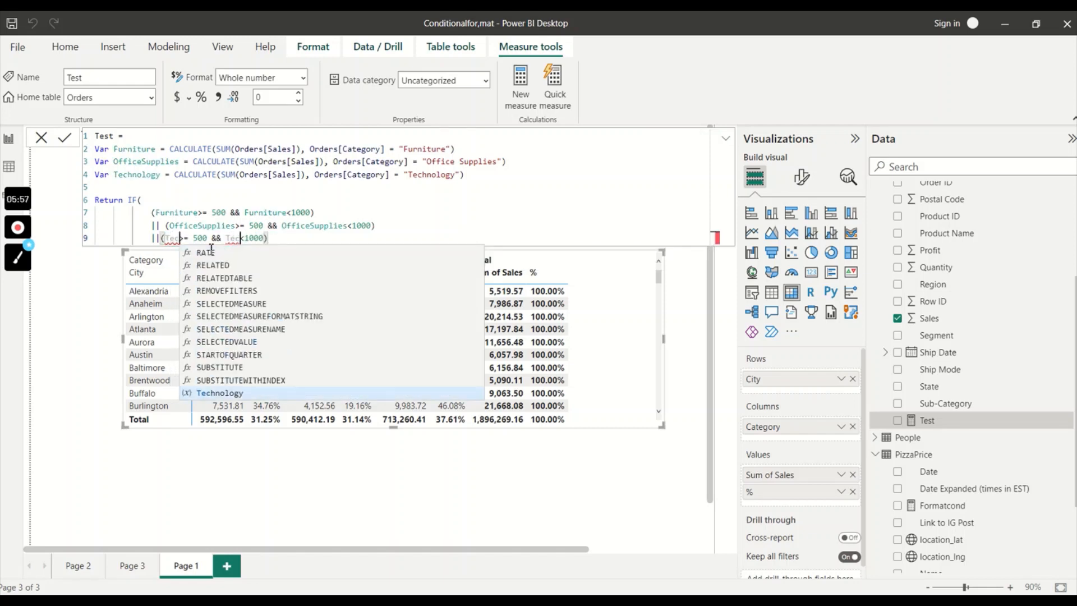
{"action": "type", "text": "nology"}
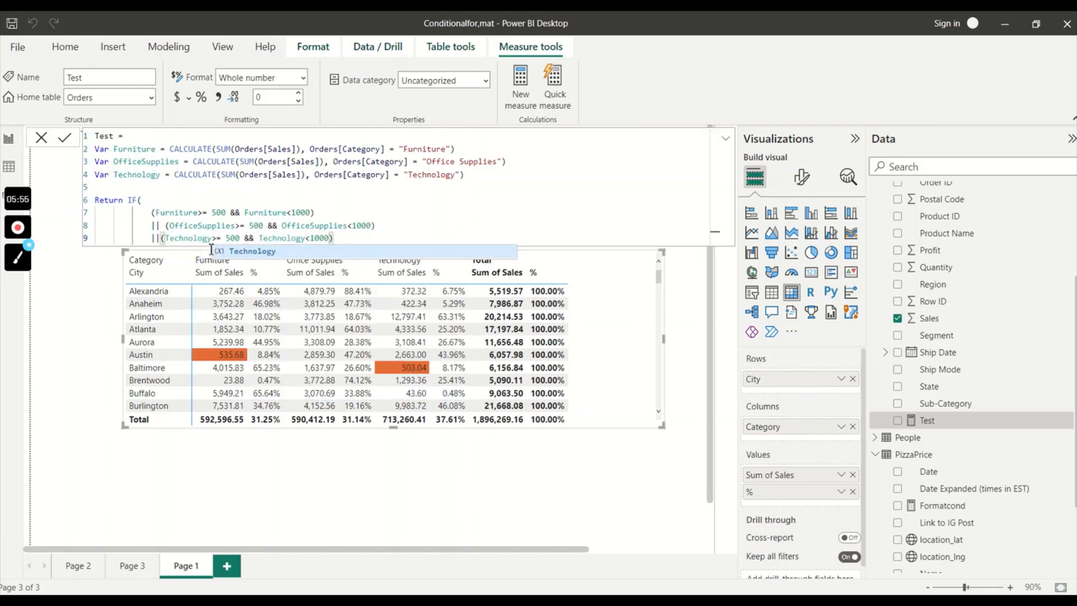
{"action": "key", "text": "Escape"}
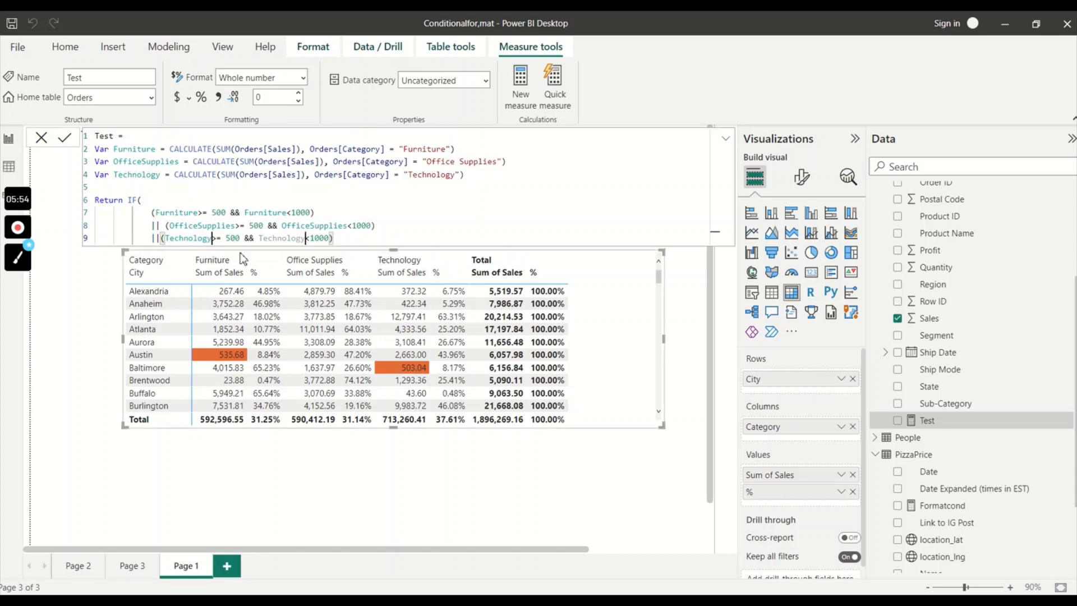
- Complete the IF expression with 1 as the true result and 2 as the false result, and close its parenthesis
{"action": "left_click", "coordinate": [352, 245]}
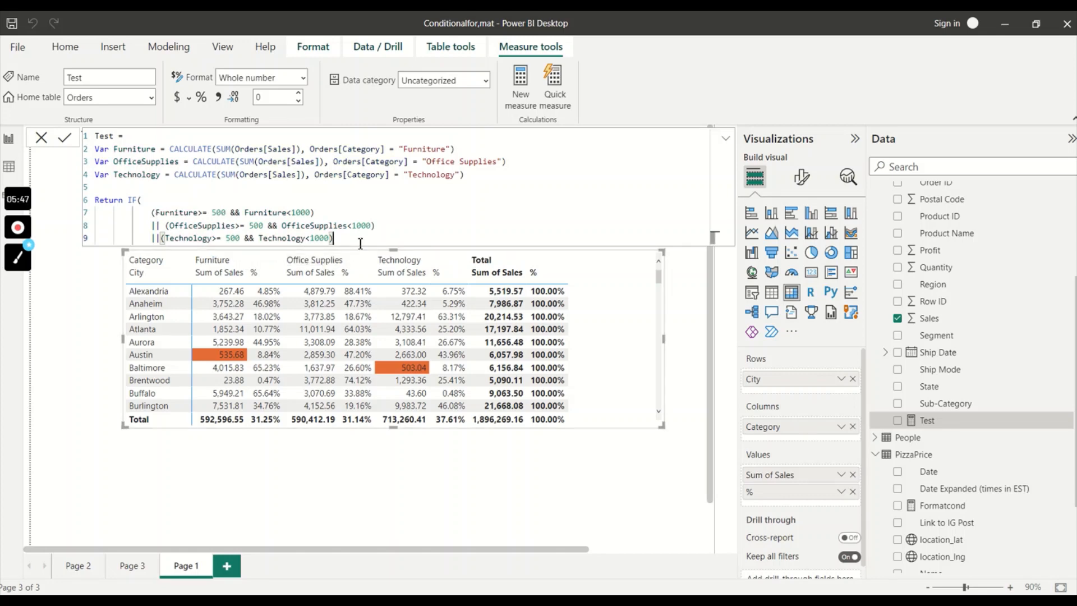
{"action": "type", "text": ", 1,"}
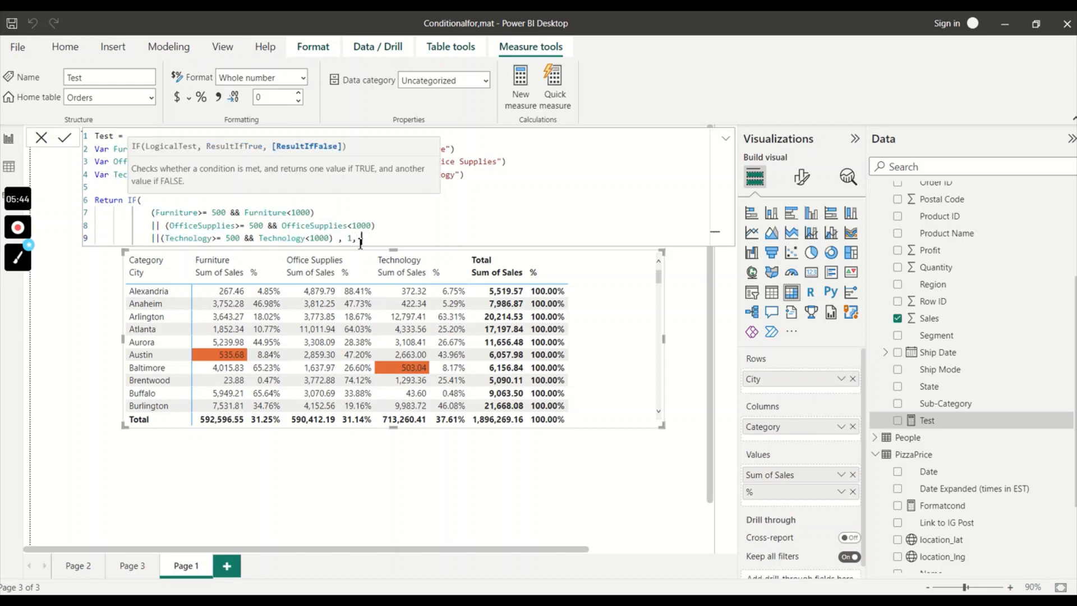
{"action": "type", "text": " 2)"}
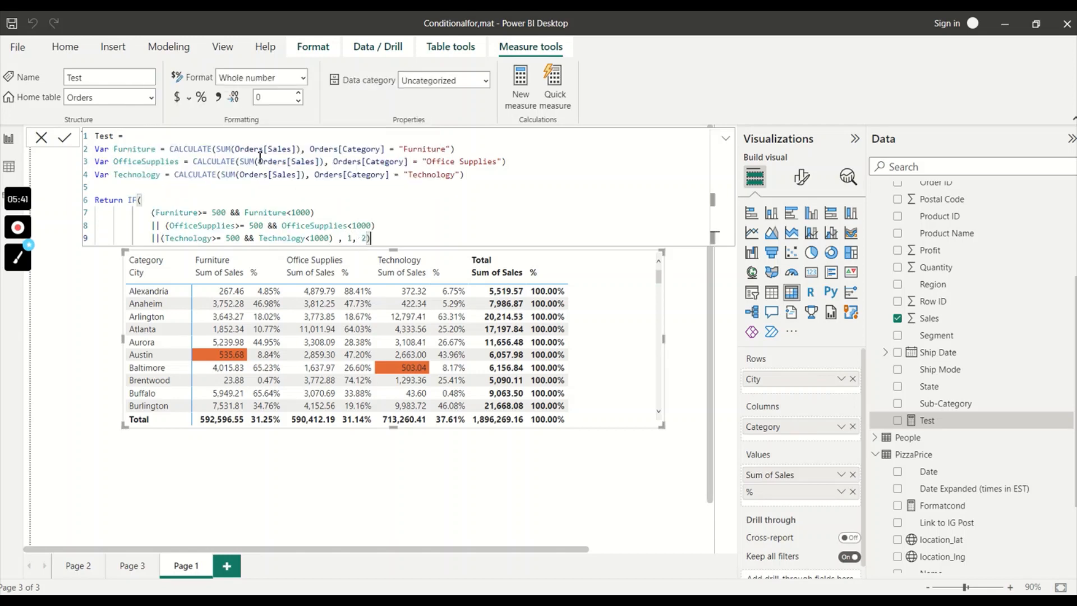
- Commit the Test measure formula and add Test to the matrix values
{"action": "left_click", "coordinate": [162, 227]}
{"action": "double_click", "coordinate": [351, 240]}
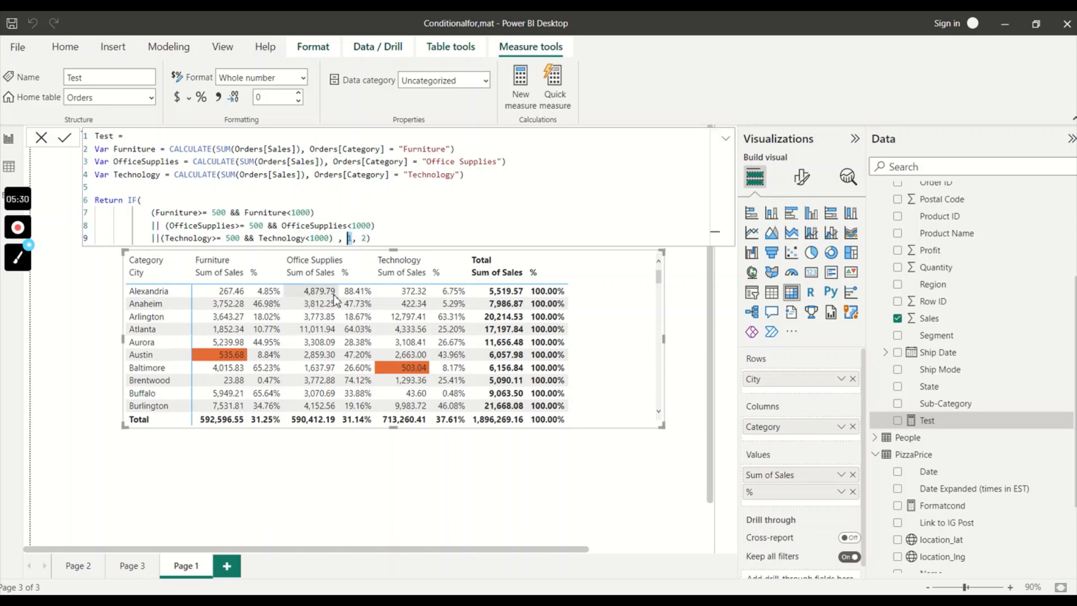
{"action": "left_click", "coordinate": [381, 239]}
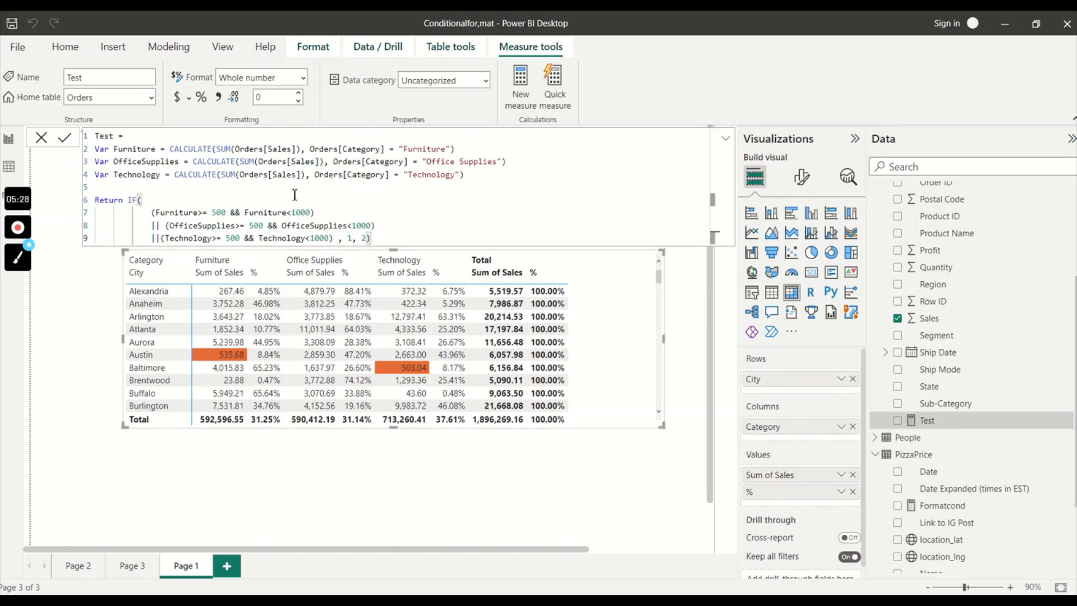
{"action": "left_click", "coordinate": [68, 144]}
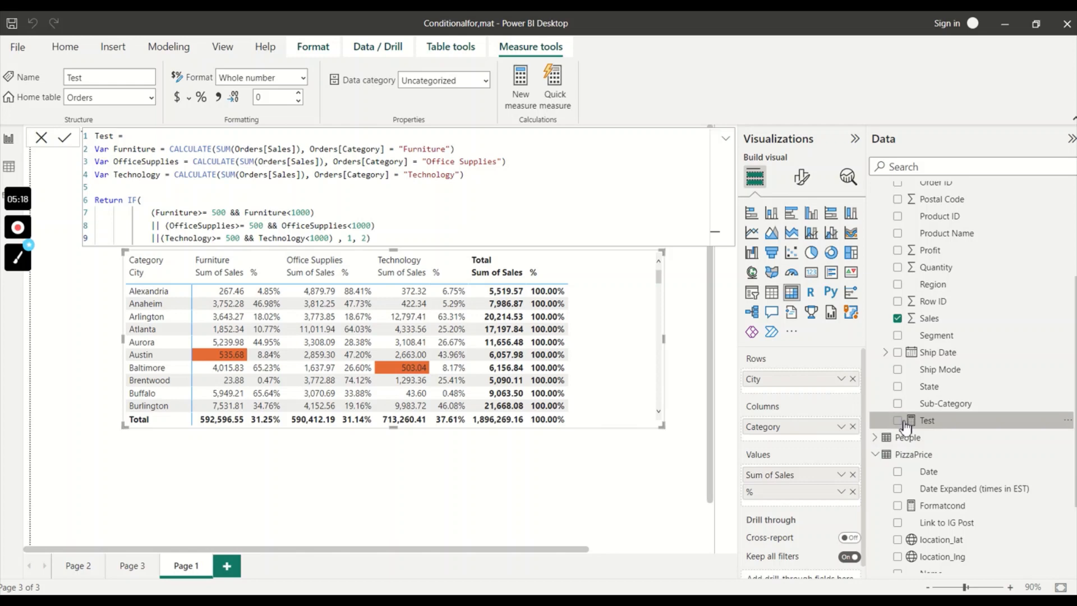
{"action": "left_click", "coordinate": [904, 424]}
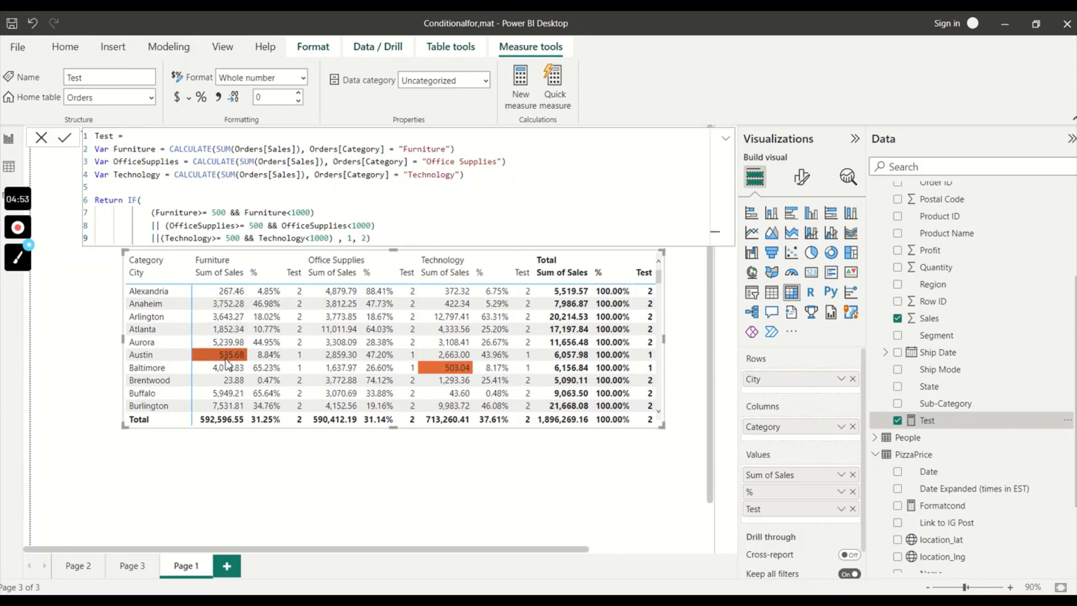
- Remove Test from the matrix values and close the measure's formula editor
{"action": "mouse_move", "coordinate": [228, 362]}
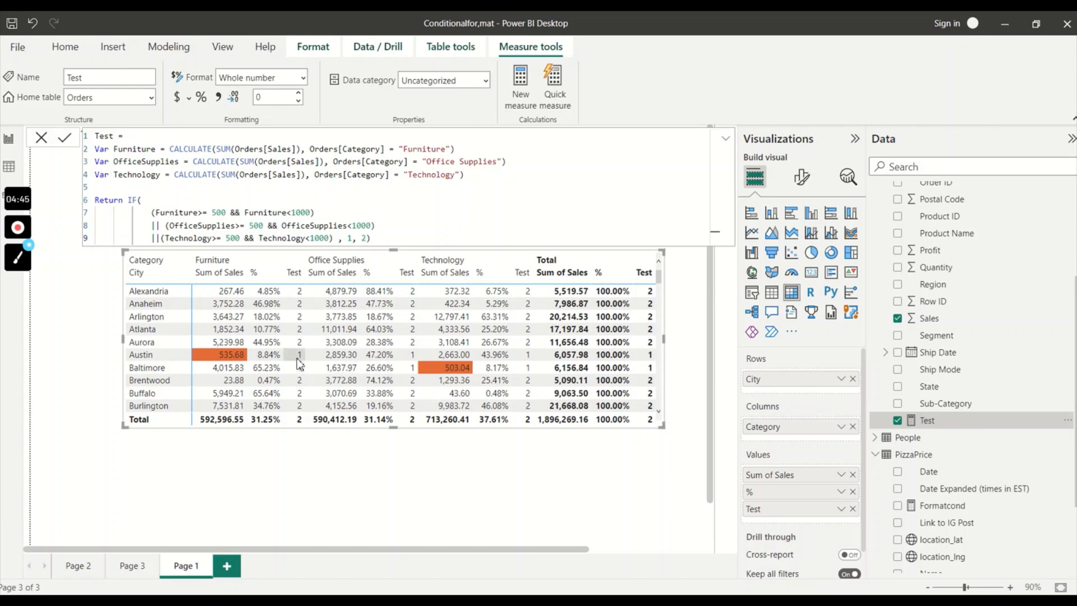
{"action": "left_click", "coordinate": [853, 509]}
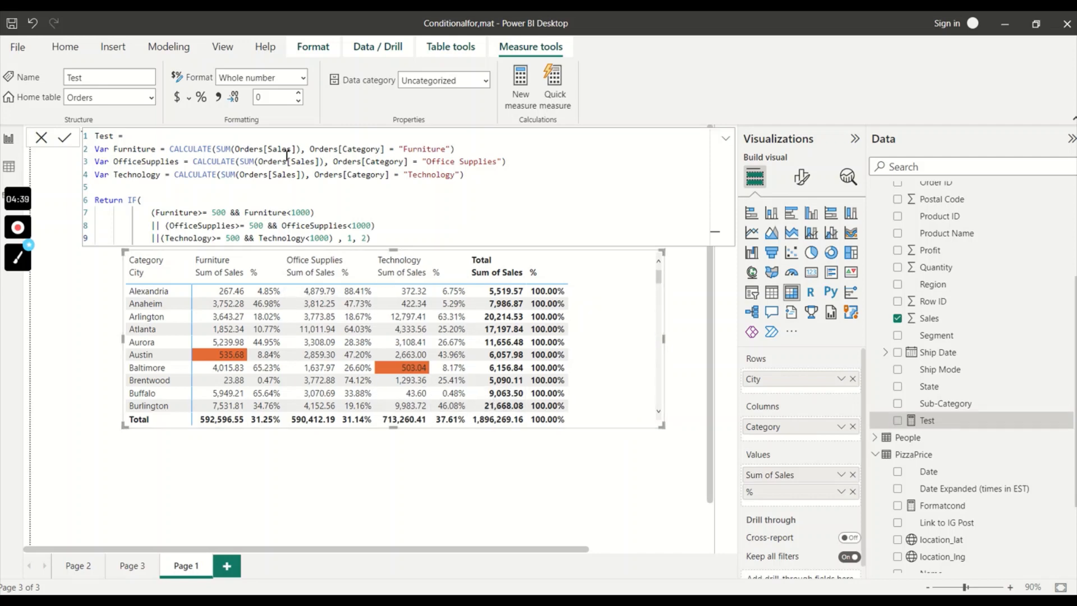
{"action": "left_click", "coordinate": [41, 138]}
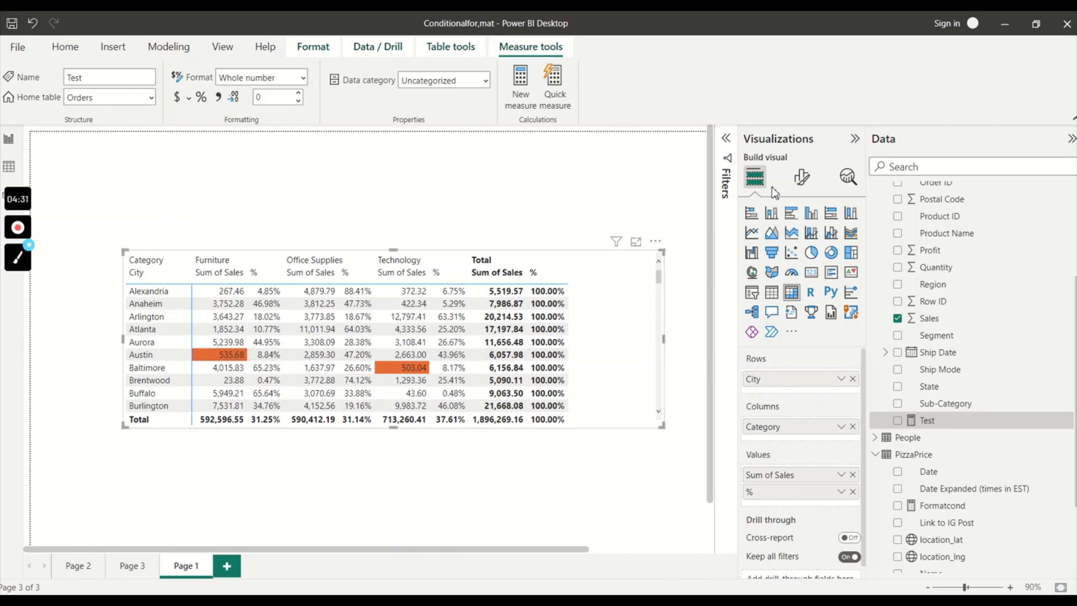
- Base the background color rules for the Sum of Sales series on the Test measure from Orders
{"action": "left_click", "coordinate": [809, 186]}
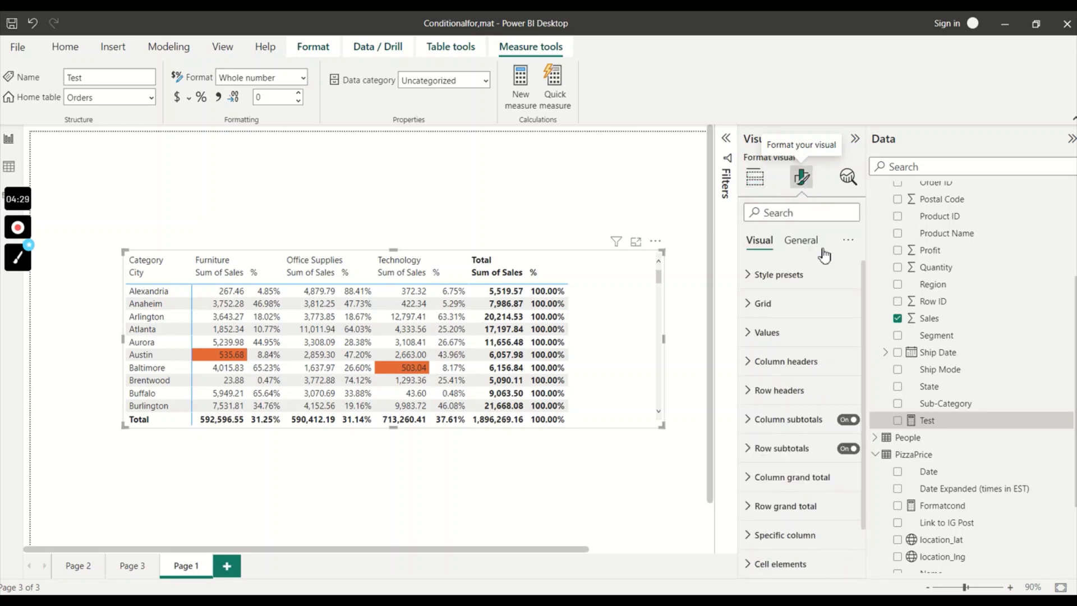
{"action": "scroll", "coordinate": [821, 437], "scroll_direction": "down", "scroll_amount": 2}
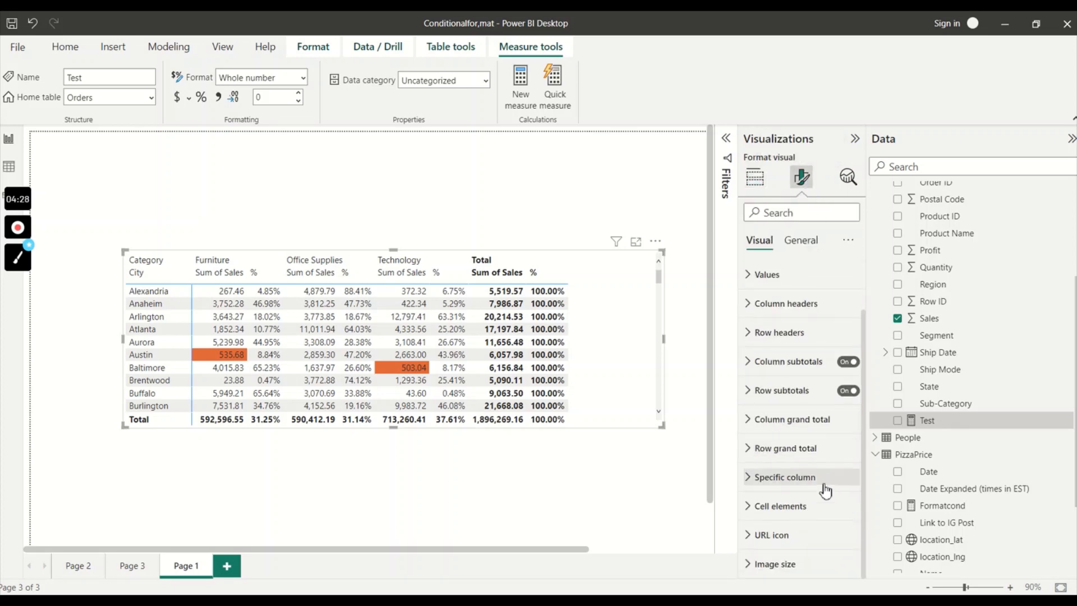
{"action": "left_click", "coordinate": [753, 507]}
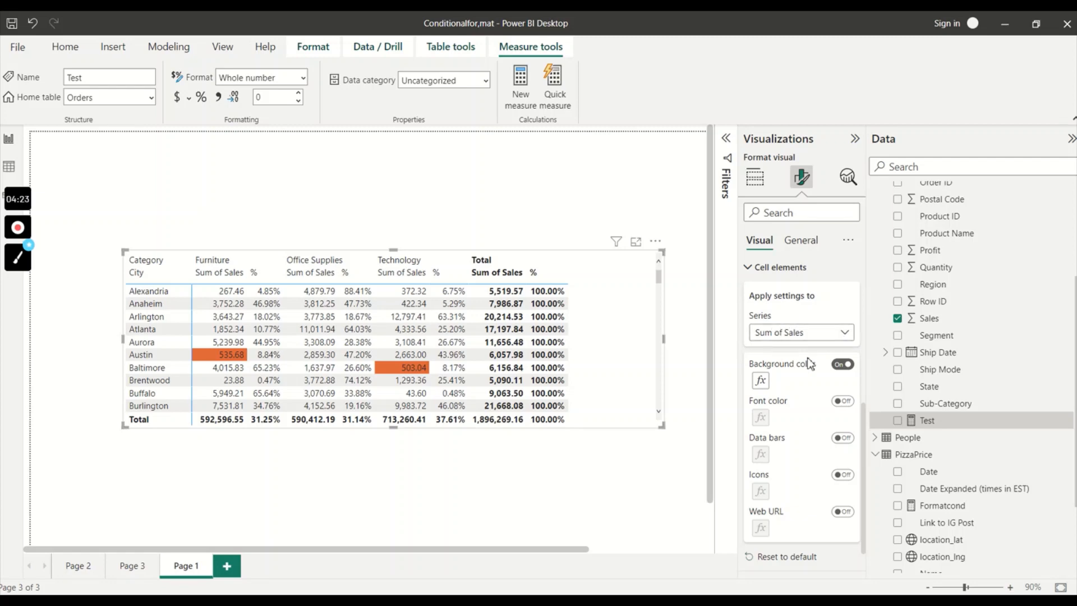
{"action": "left_click", "coordinate": [769, 387]}
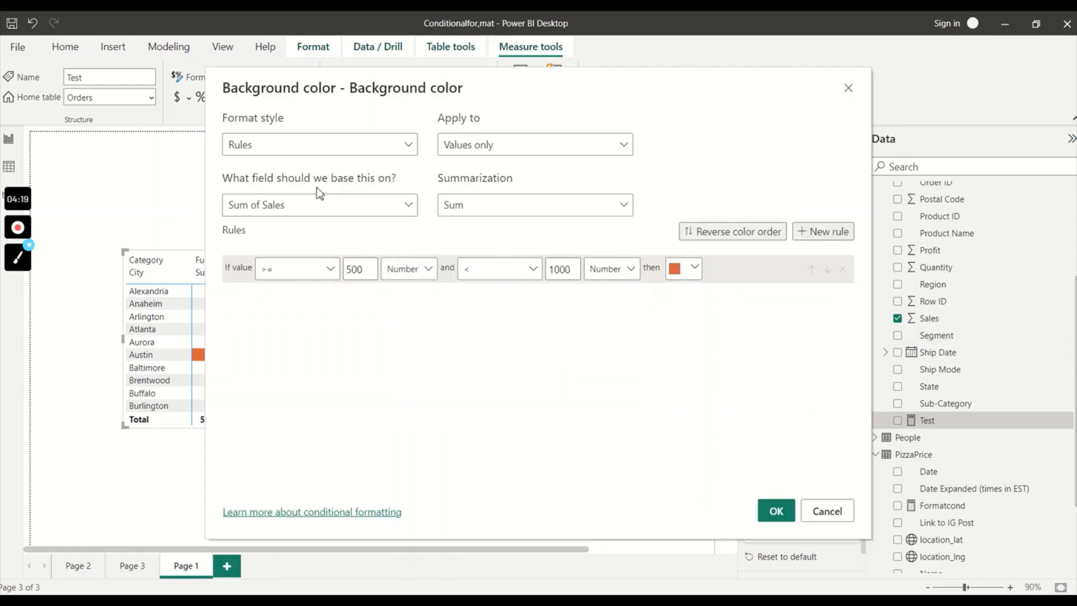
{"action": "left_click", "coordinate": [319, 214]}
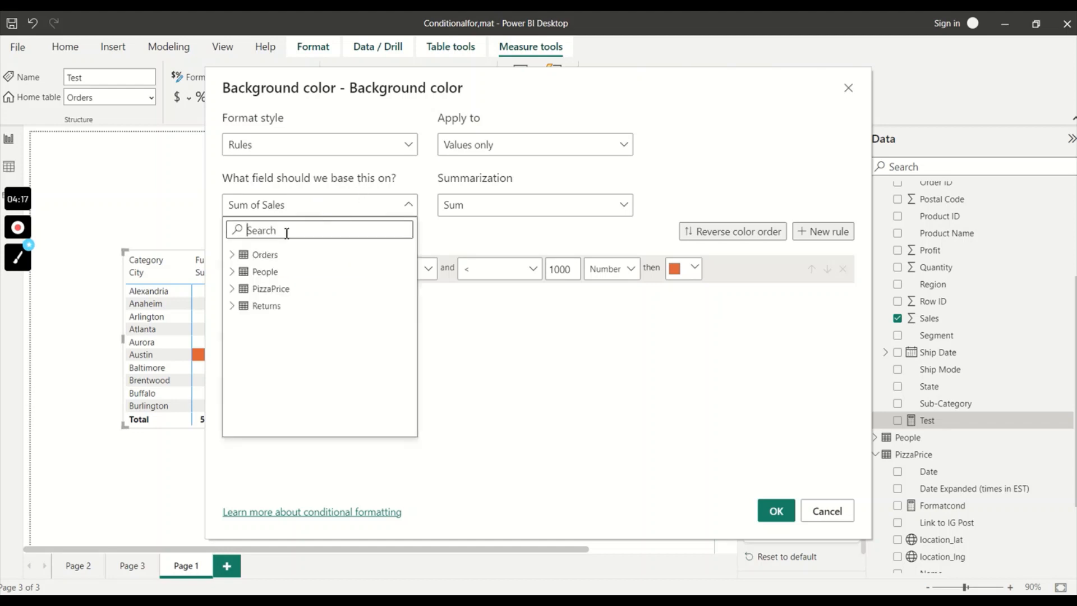
{"action": "type", "text": "test"}
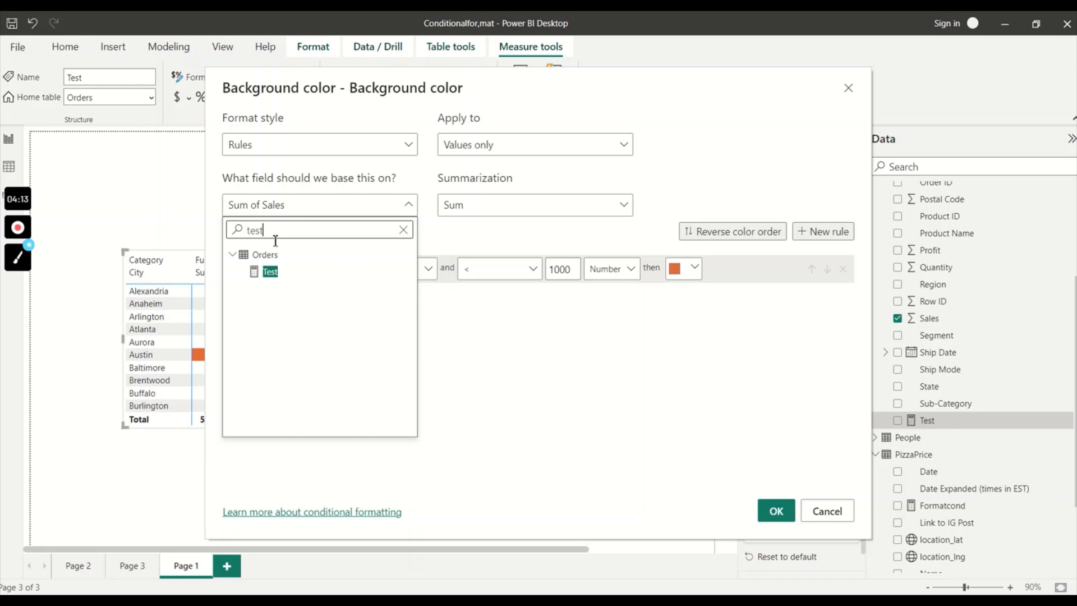
{"action": "left_click", "coordinate": [273, 273]}
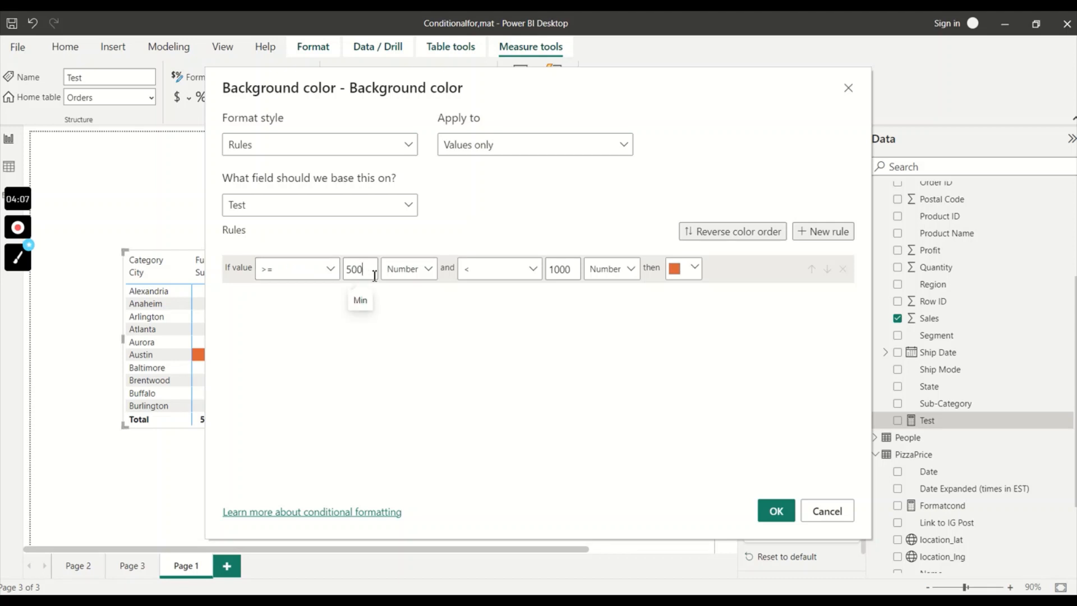
- Change the Sum of Sales background rule's condition to = 1 as a Number and apply it
{"action": "double_click", "coordinate": [352, 270]}
{"action": "left_click", "coordinate": [317, 270]}
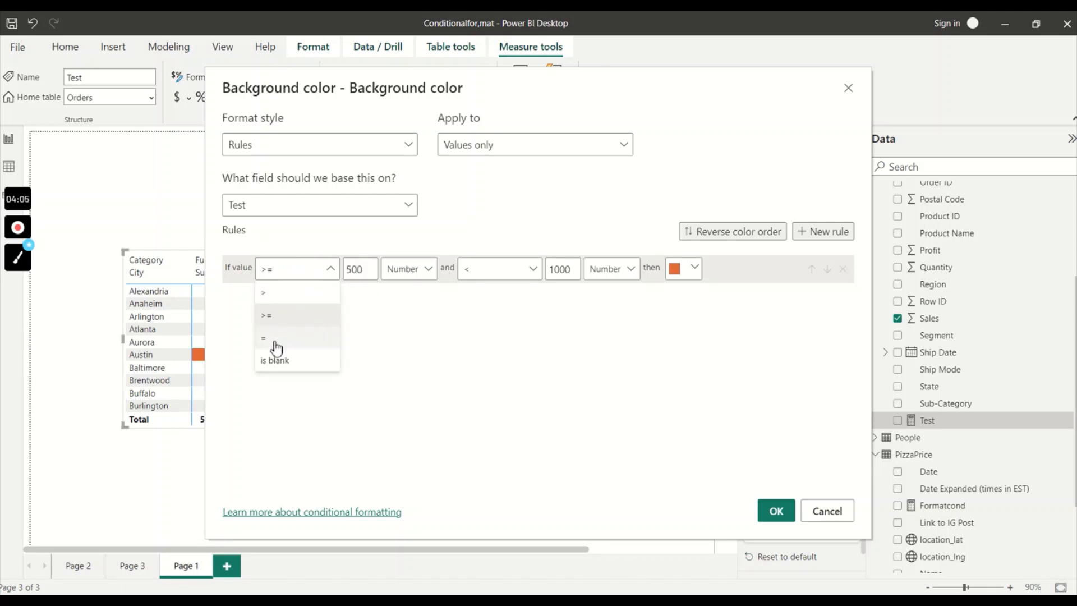
{"action": "left_click", "coordinate": [275, 336]}
{"action": "double_click", "coordinate": [370, 272]}
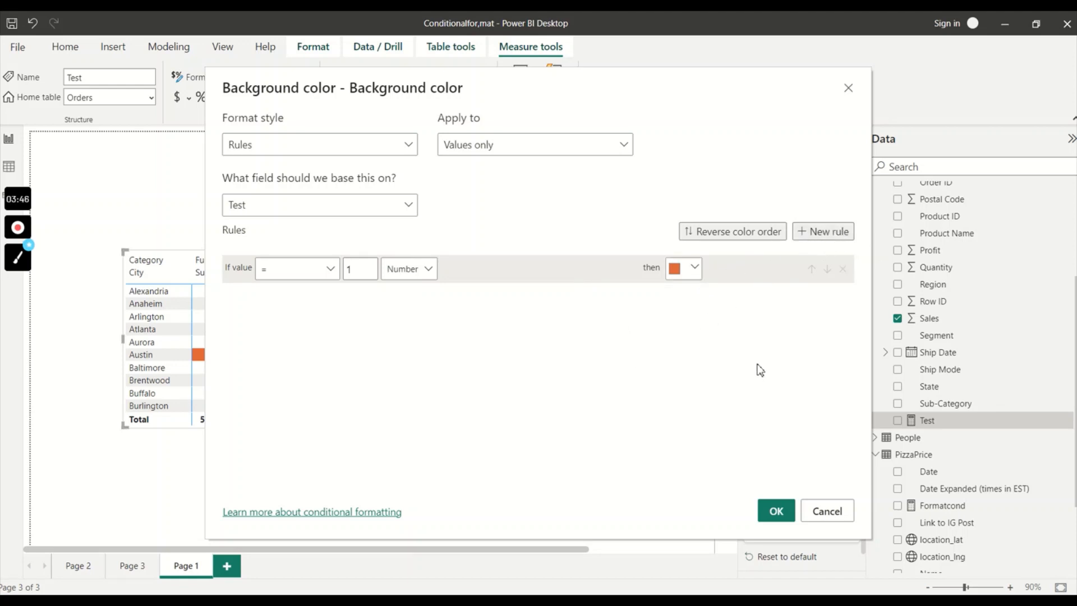
{"action": "left_click", "coordinate": [777, 511]}
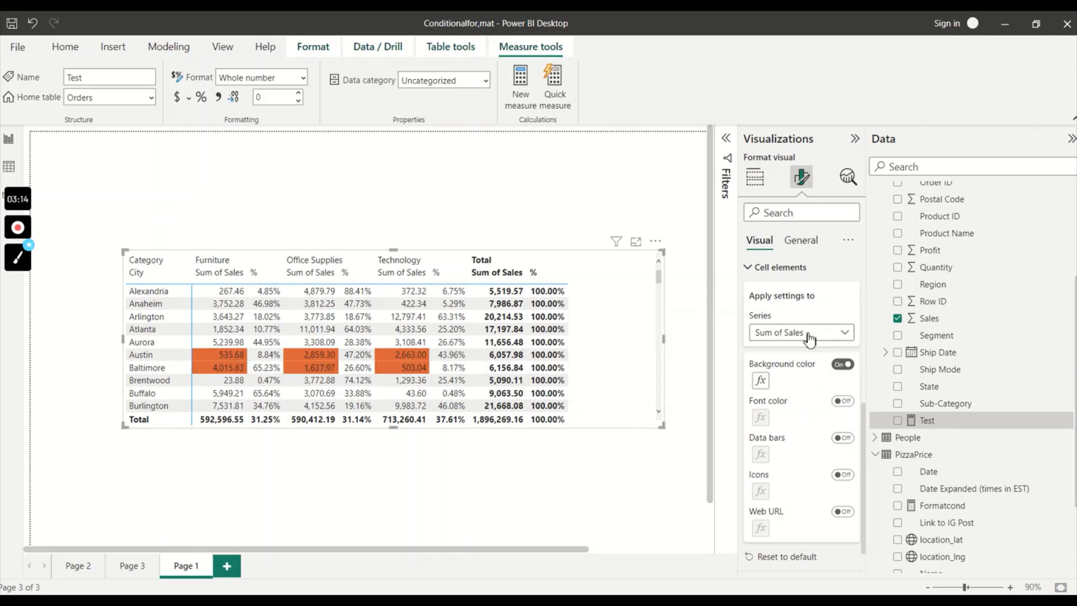
- Enable background color for the % series, using the Rules format style based on the Test measure
{"action": "left_click", "coordinate": [810, 337]}
{"action": "left_click", "coordinate": [797, 367]}
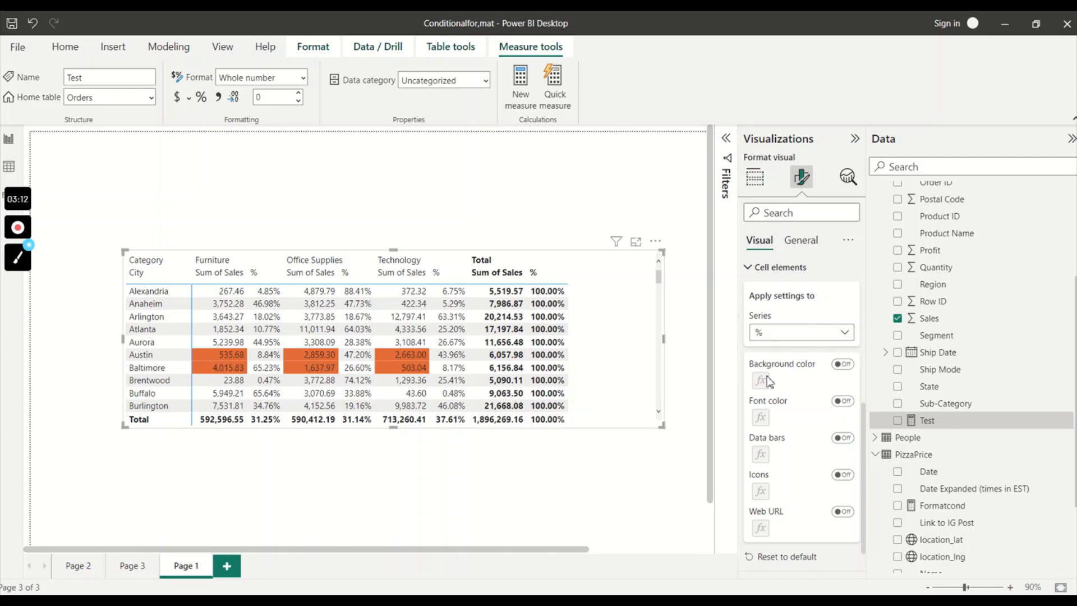
{"action": "left_click", "coordinate": [843, 364]}
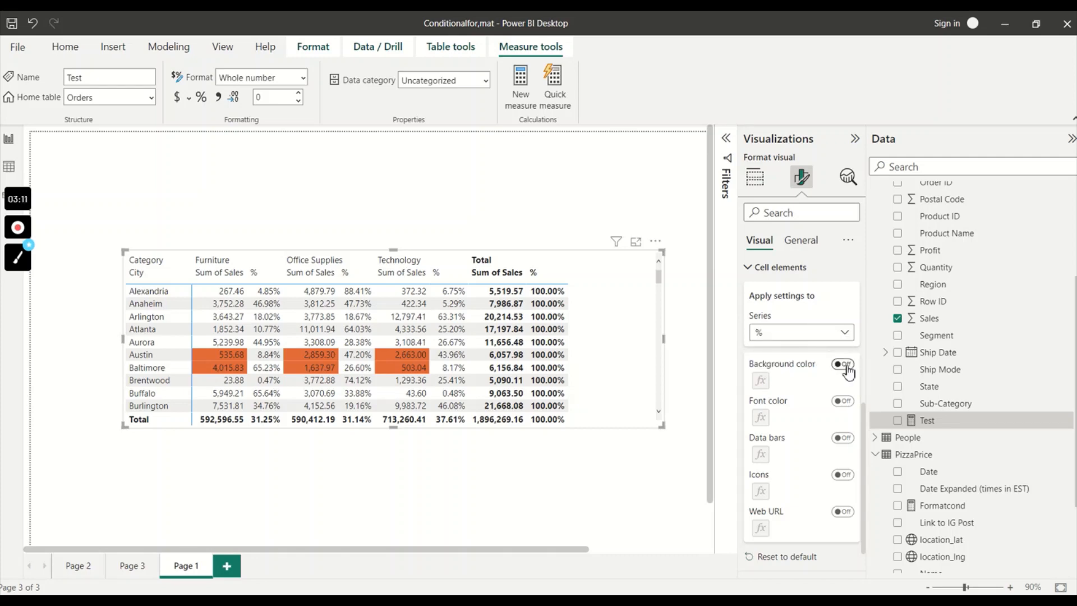
{"action": "left_click", "coordinate": [764, 386]}
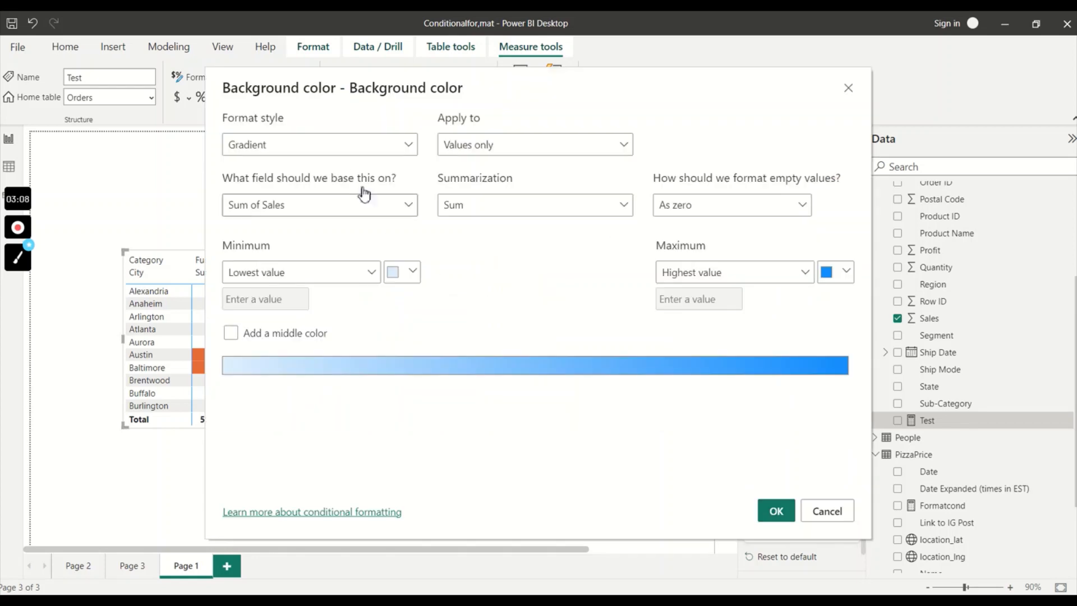
{"action": "left_click", "coordinate": [339, 145]}
{"action": "left_click", "coordinate": [305, 187]}
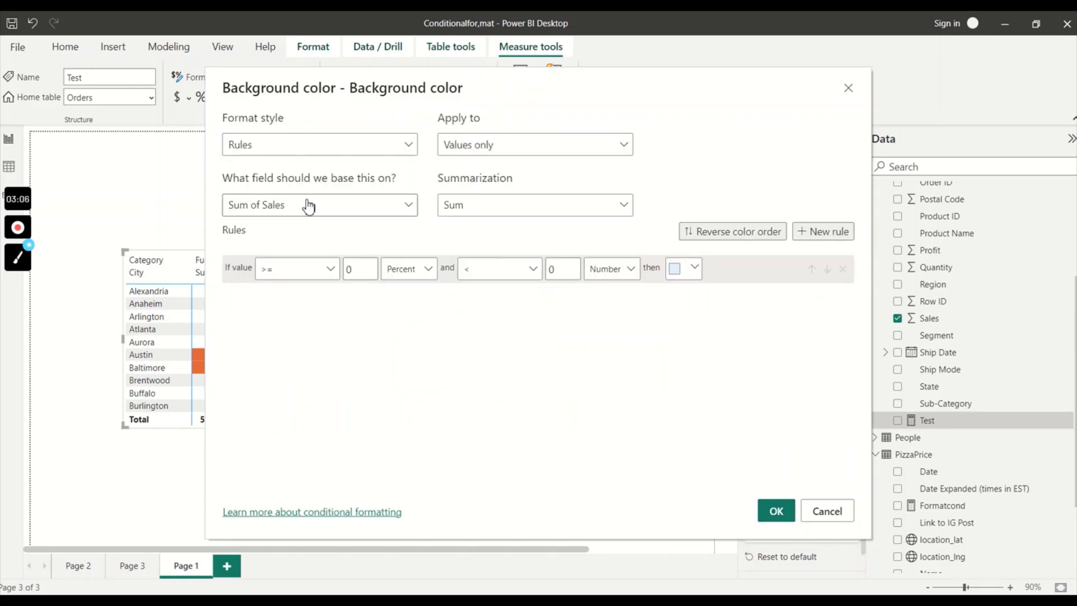
{"action": "left_click", "coordinate": [313, 216]}
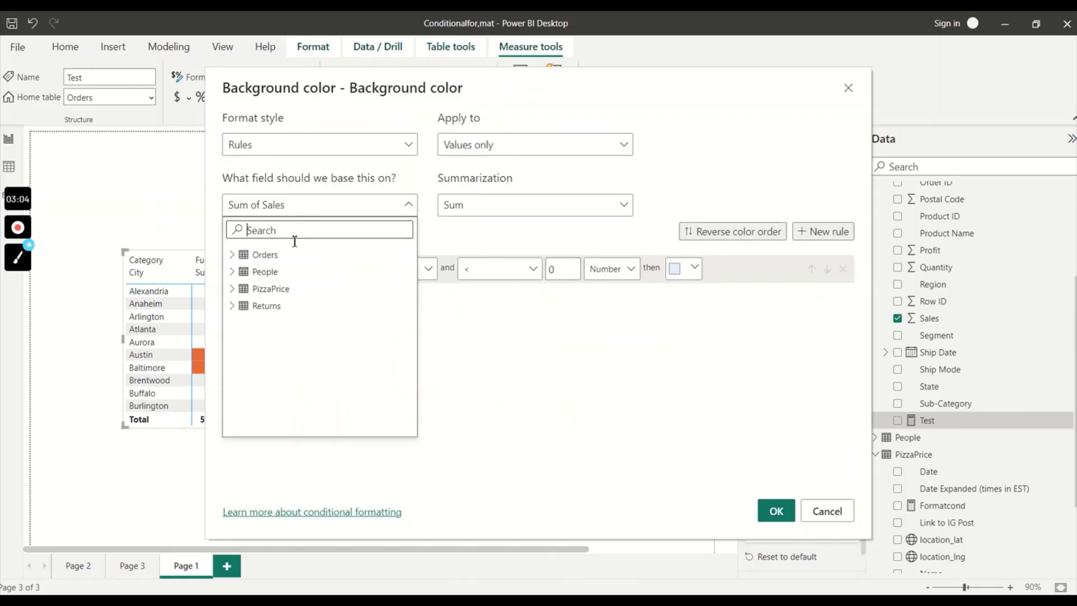
{"action": "type", "text": "test"}
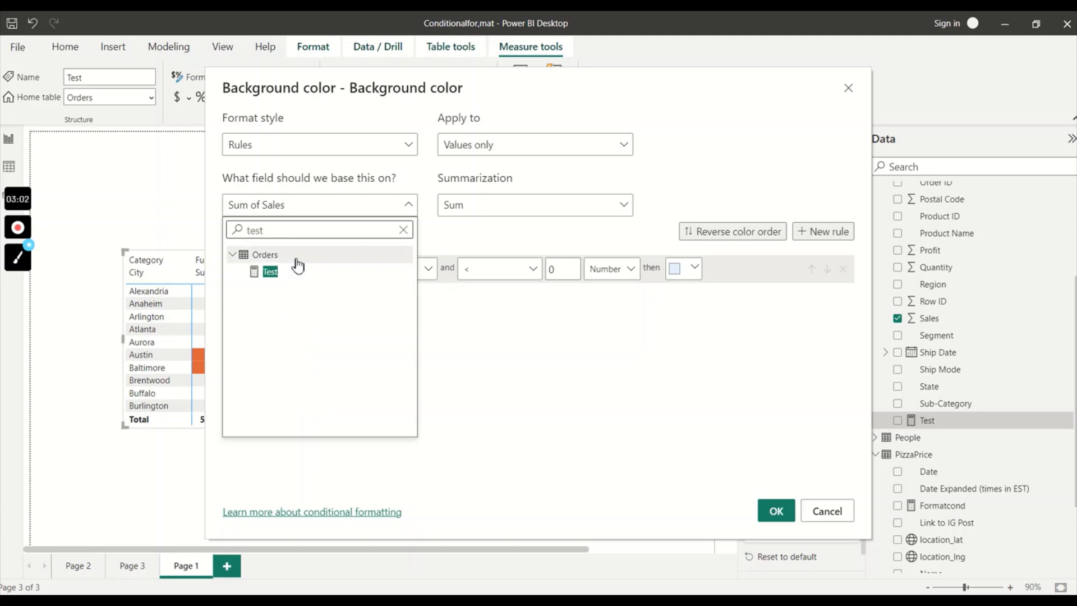
{"action": "left_click", "coordinate": [296, 271]}
- Set the % series' rule to color cells orange when the value = 1 as a Number, and apply it
{"action": "left_click", "coordinate": [297, 277]}
{"action": "left_click", "coordinate": [283, 352]}
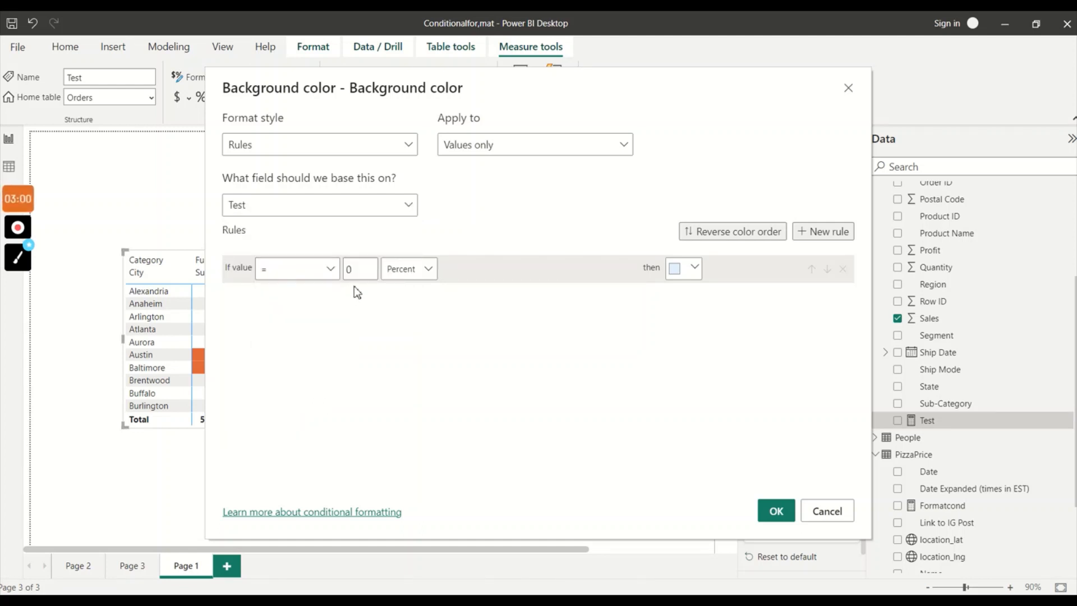
{"action": "left_click", "coordinate": [358, 281]}
{"action": "type", "text": "1"}
{"action": "left_click", "coordinate": [429, 270]}
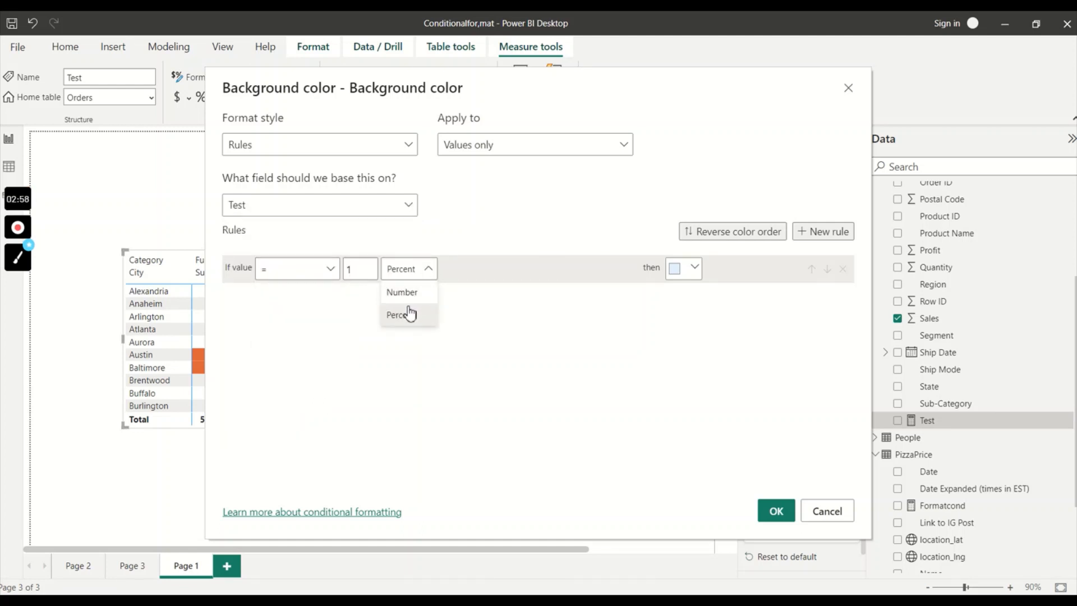
{"action": "left_click", "coordinate": [405, 291]}
{"action": "left_click", "coordinate": [682, 279]}
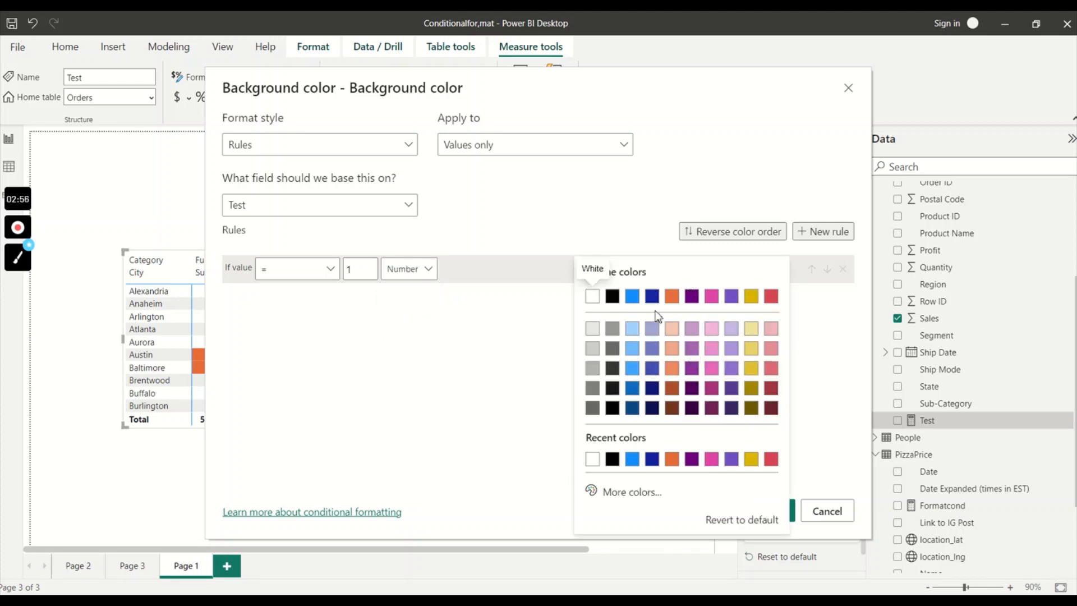
{"action": "left_click", "coordinate": [668, 296]}
{"action": "left_click", "coordinate": [775, 510]}
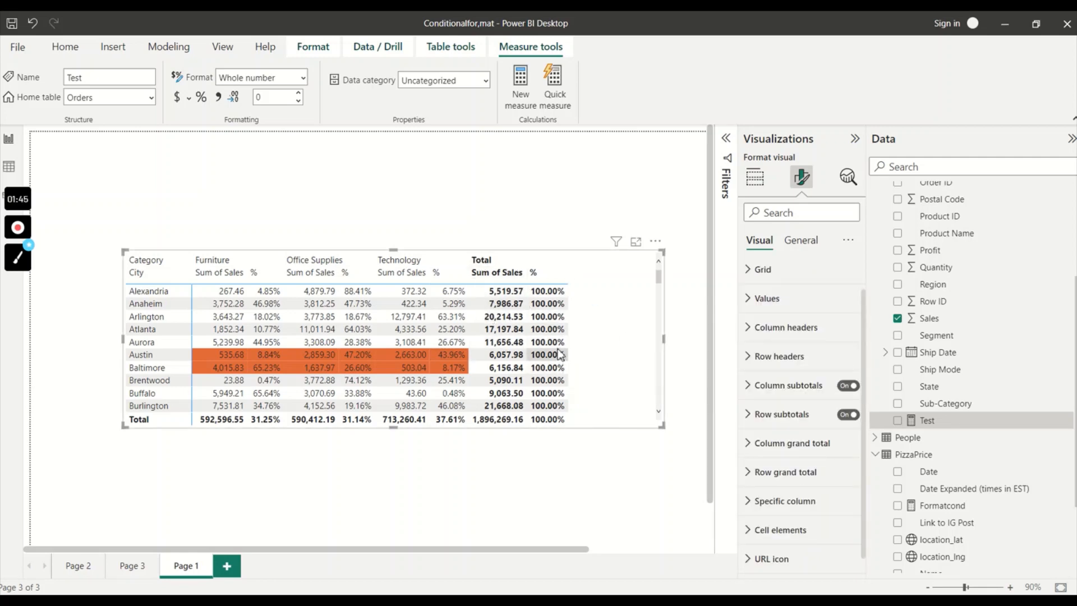
- Turn off the matrix's row and column subtotals and narrow the visual to fit its remaining columns
{"action": "left_click", "coordinate": [848, 415]}
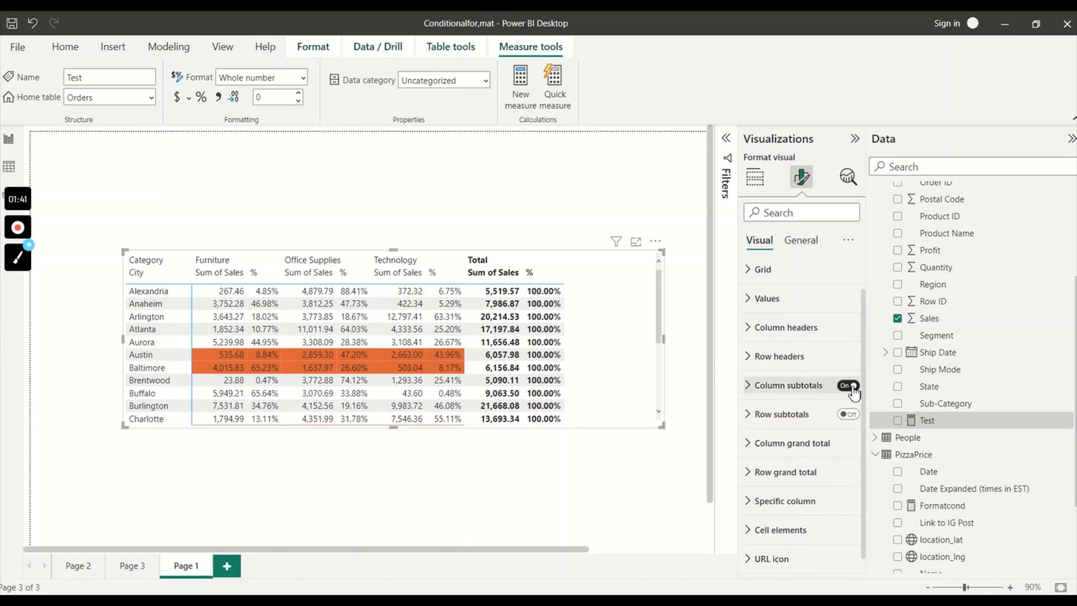
{"action": "left_click", "coordinate": [849, 386]}
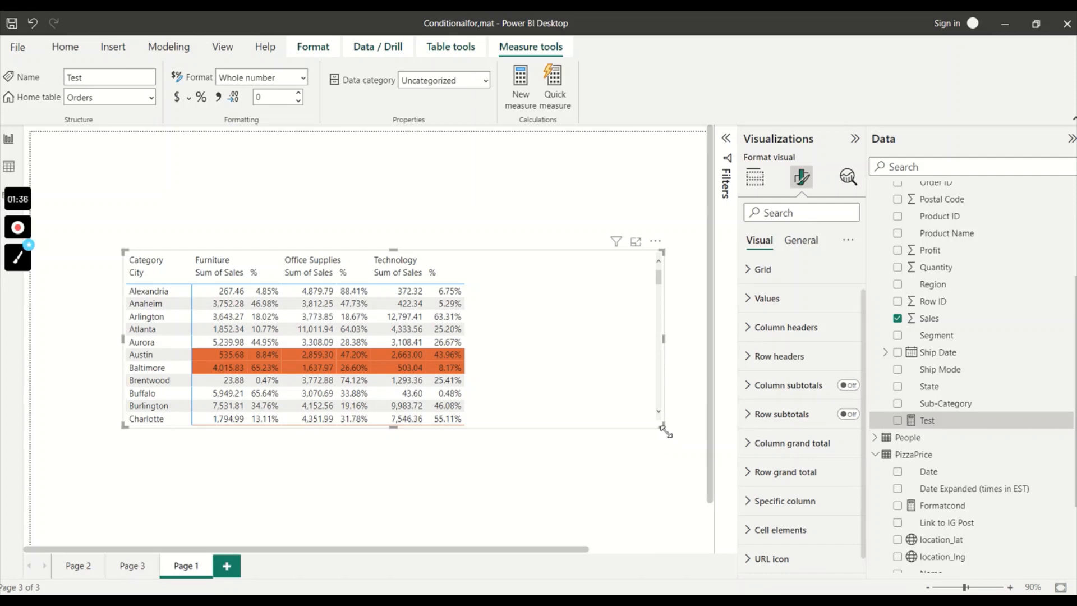
{"action": "left_click_drag", "start_coordinate": [663, 429], "coordinate": [488, 449]}
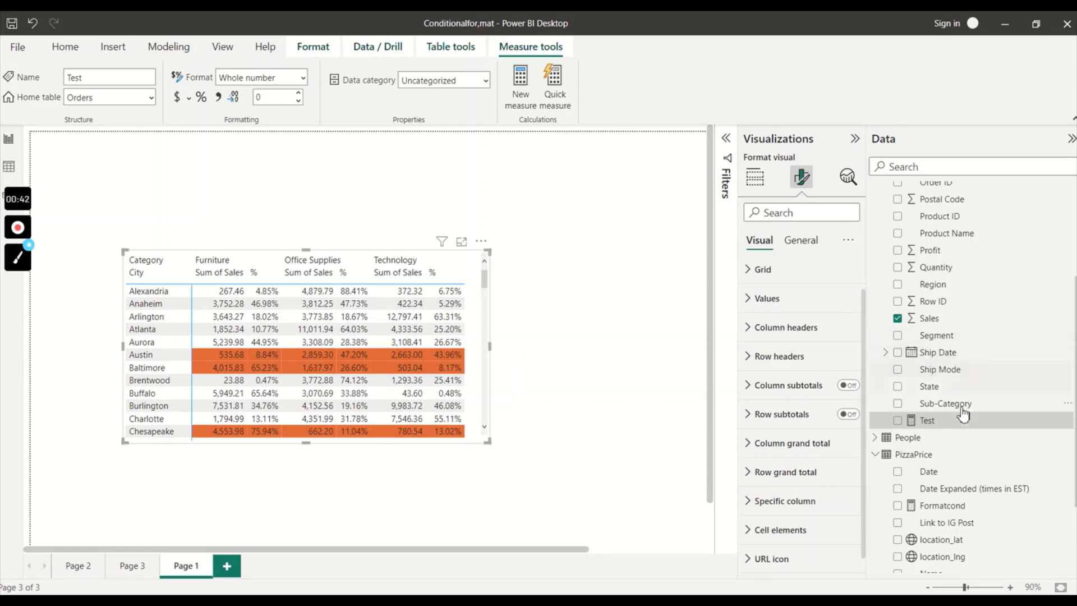
- Create a new measure in the Orders table named MultiColumnCondition and add new lines below its name
{"action": "right_click", "coordinate": [933, 203]}
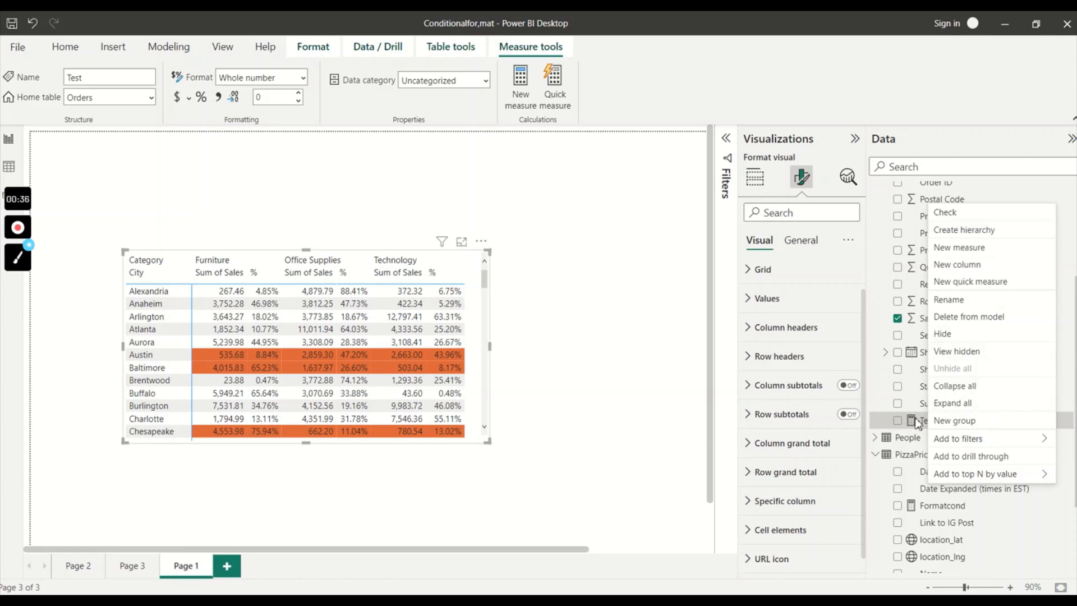
{"action": "left_click", "coordinate": [967, 250]}
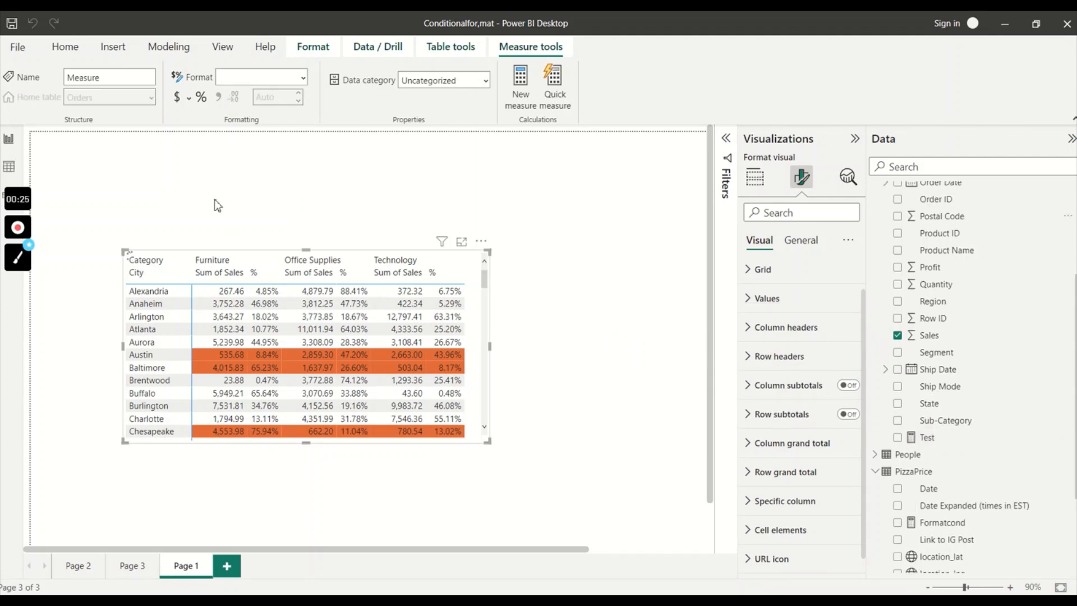
{"action": "type", "text": "M"}
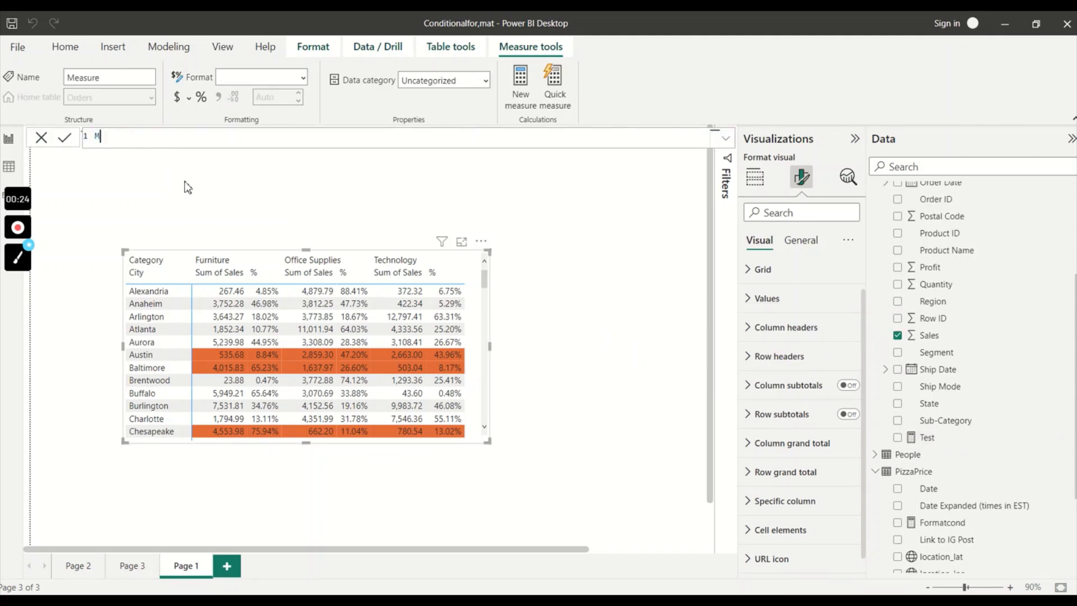
{"action": "type", "text": "ulti"}
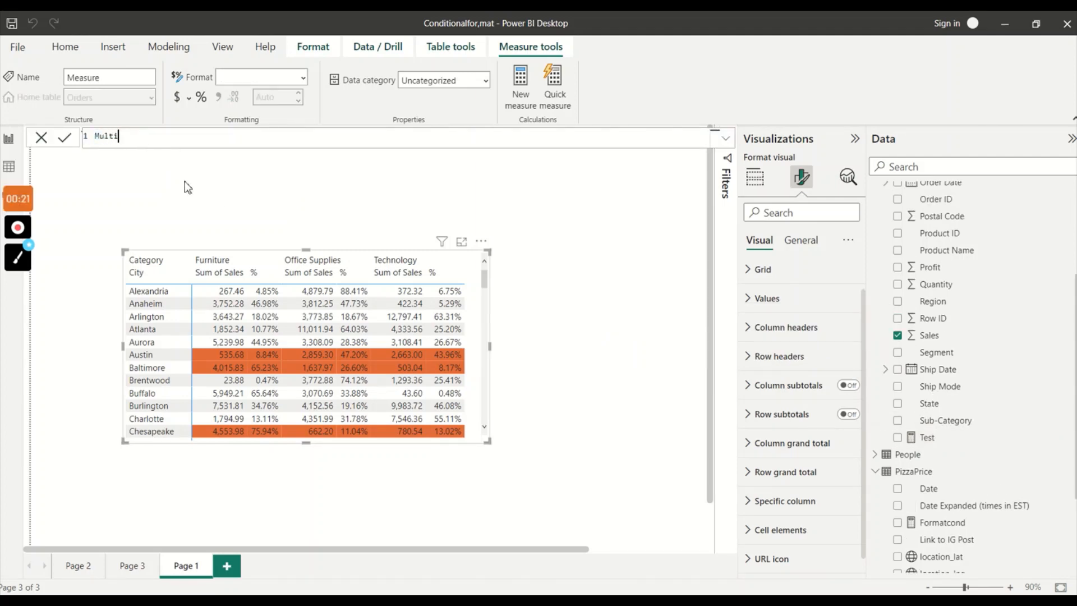
{"action": "type", "text": "ColumnCo"}
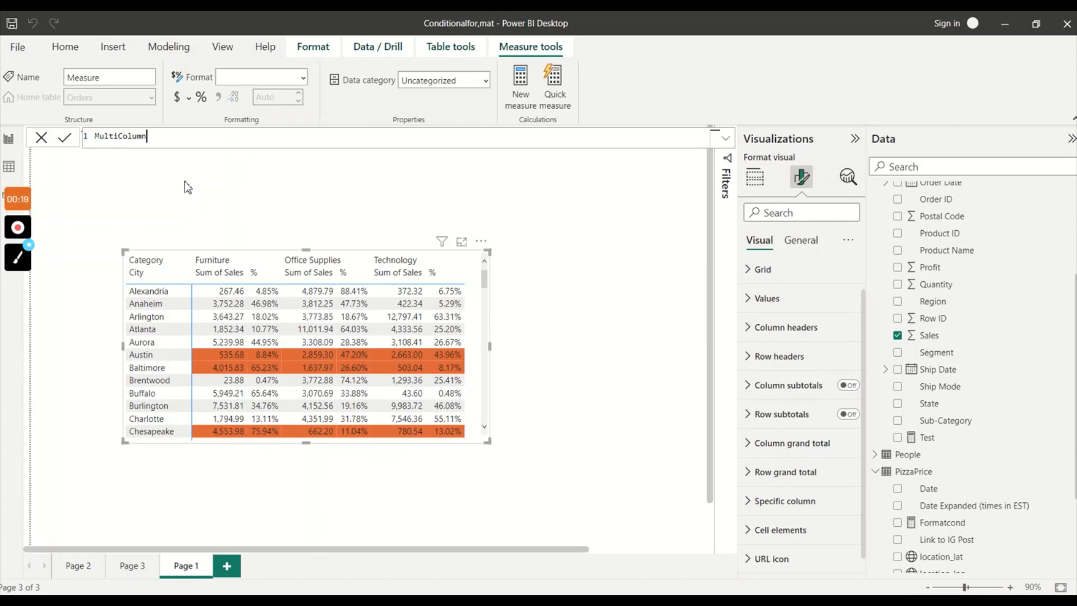
{"action": "type", "text": "ndition ="}
{"action": "key", "text": "shift+Return"}
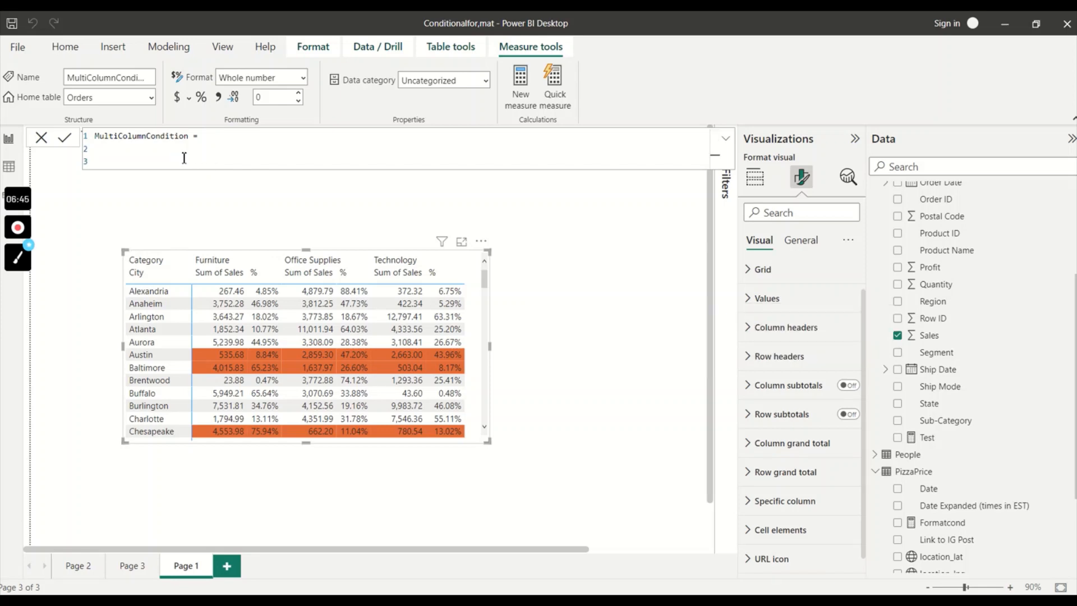
- Begin a variable Technology in the measure as a CALCULATE whose expression is SUM(Orders[Sales])
{"action": "type", "text": "Var"}
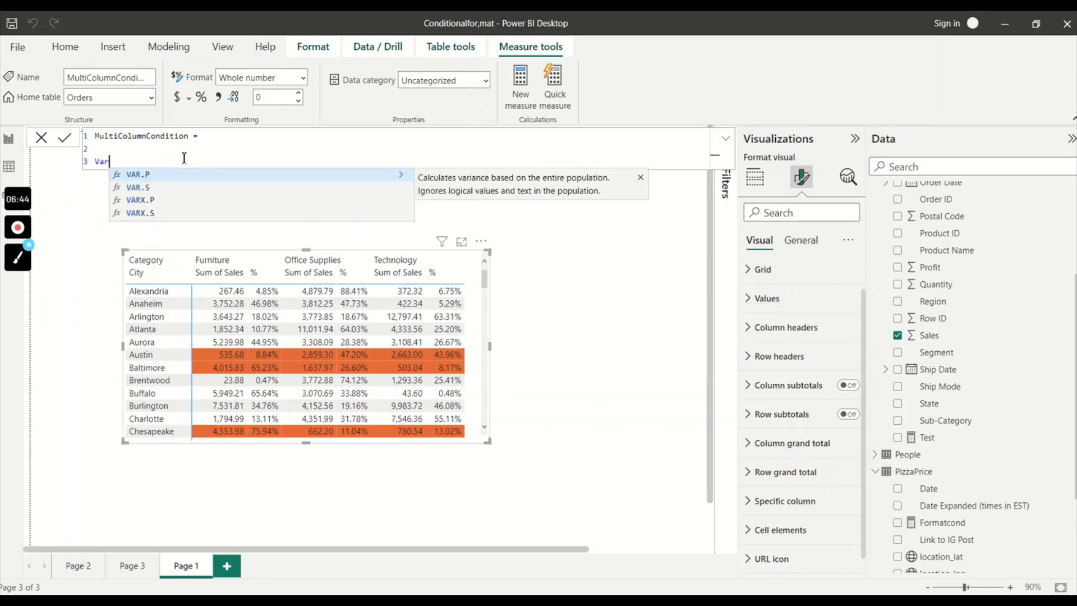
{"action": "type", "text": " Te"}
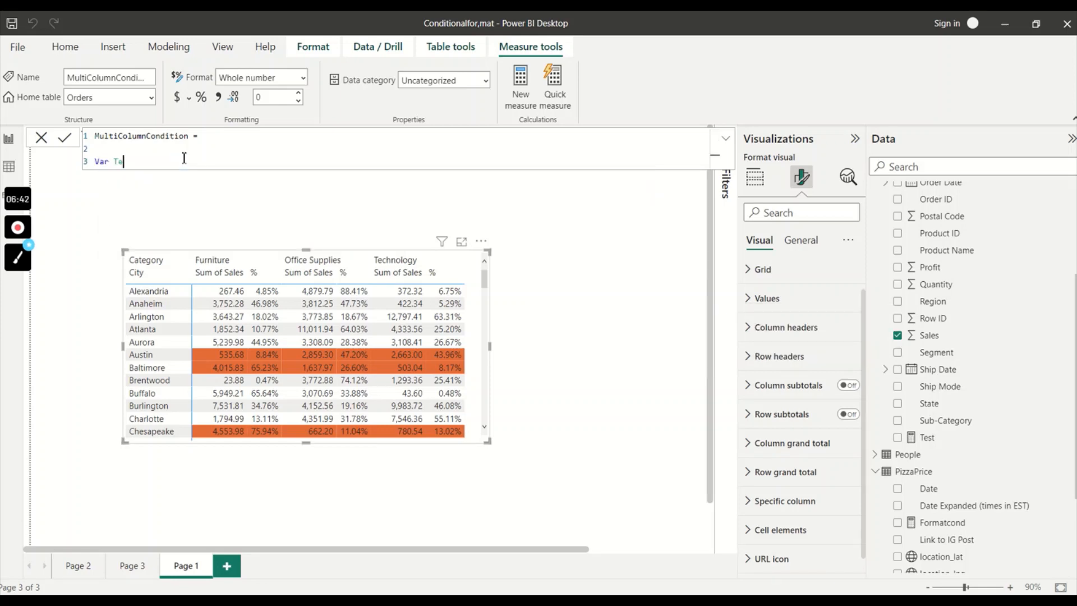
{"action": "type", "text": "chnology = ca"}
{"action": "key", "text": "Tab"}
{"action": "type", "text": "su"}
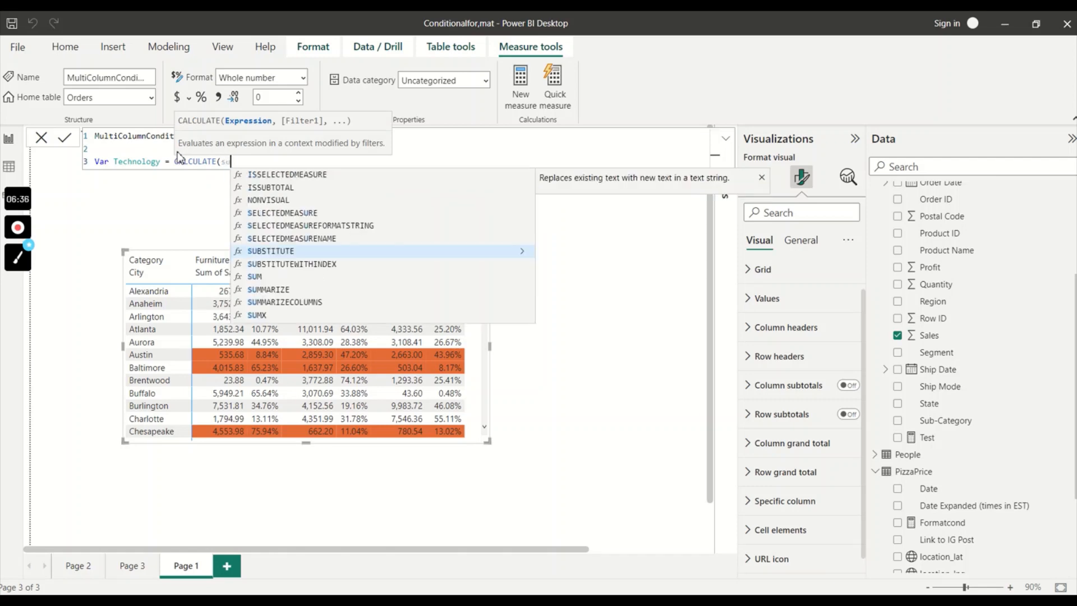
{"action": "type", "text": "m"}
{"action": "key", "text": "Tab"}
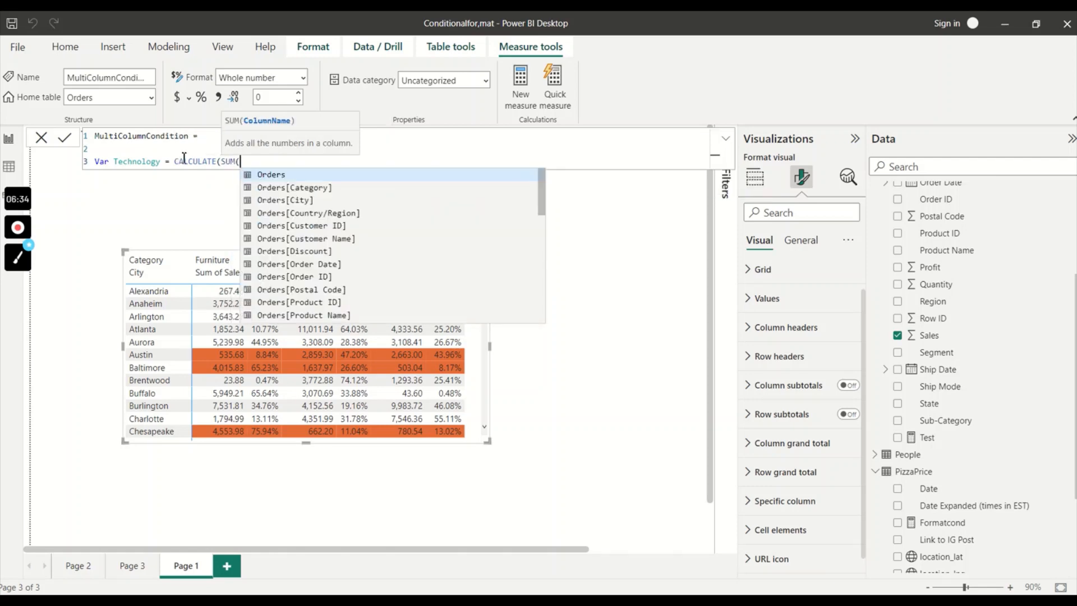
{"action": "type", "text": "sales"}
{"action": "key", "text": "Tab"}
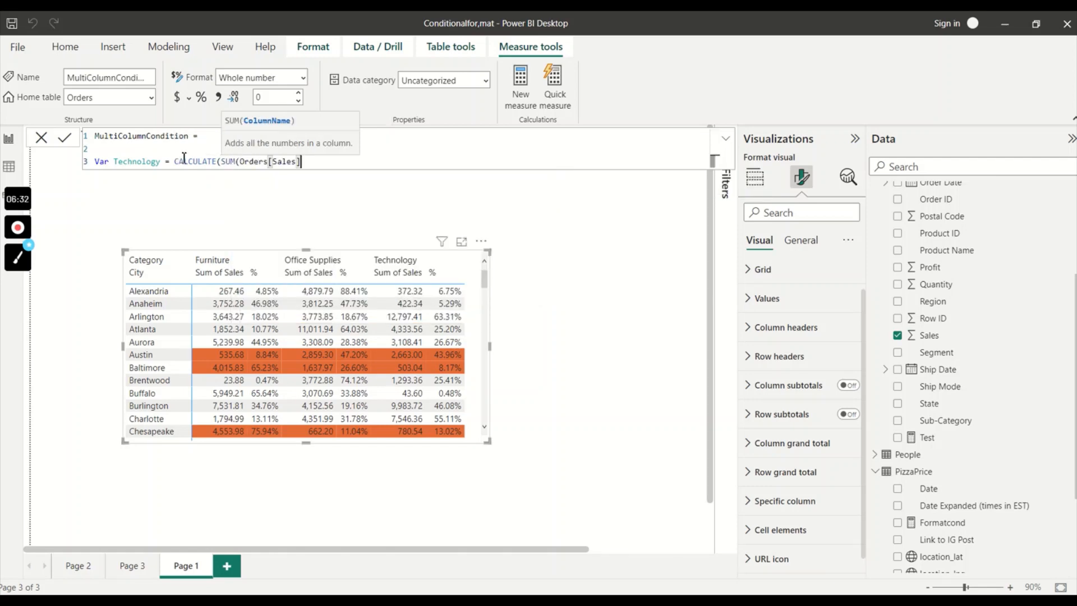
{"action": "type", "text": ")"}
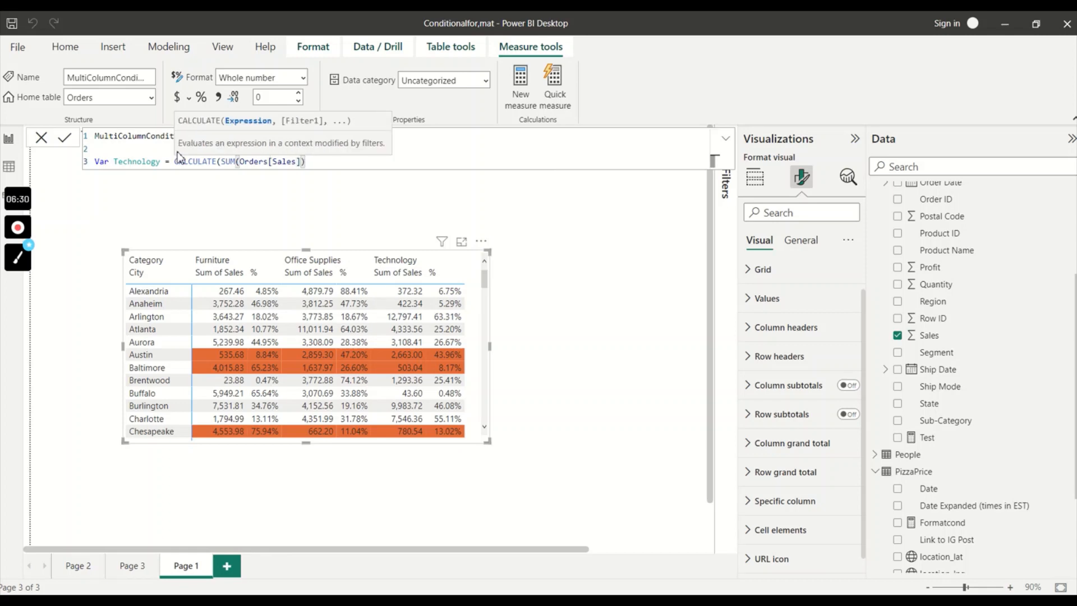
- Complete the Technology variable with the filter Orders[Category] = "Technology" and close the CALCULATE
{"action": "type", "text": ", cate"}
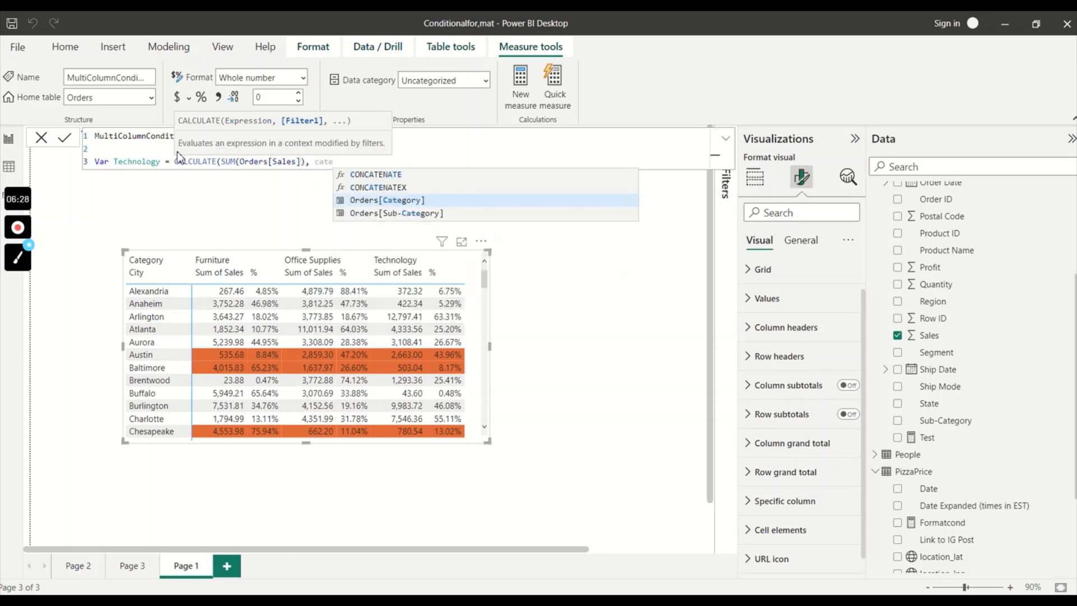
{"action": "key", "text": "Tab"}
{"action": "type", "text": "="}
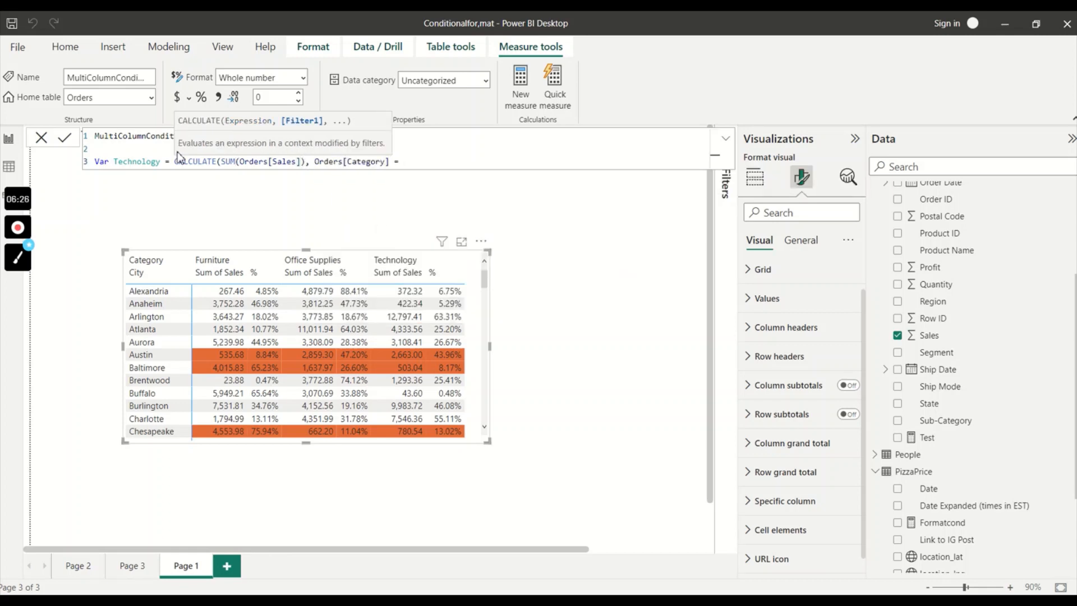
{"action": "type", "text": " \"\"Technology\")"}
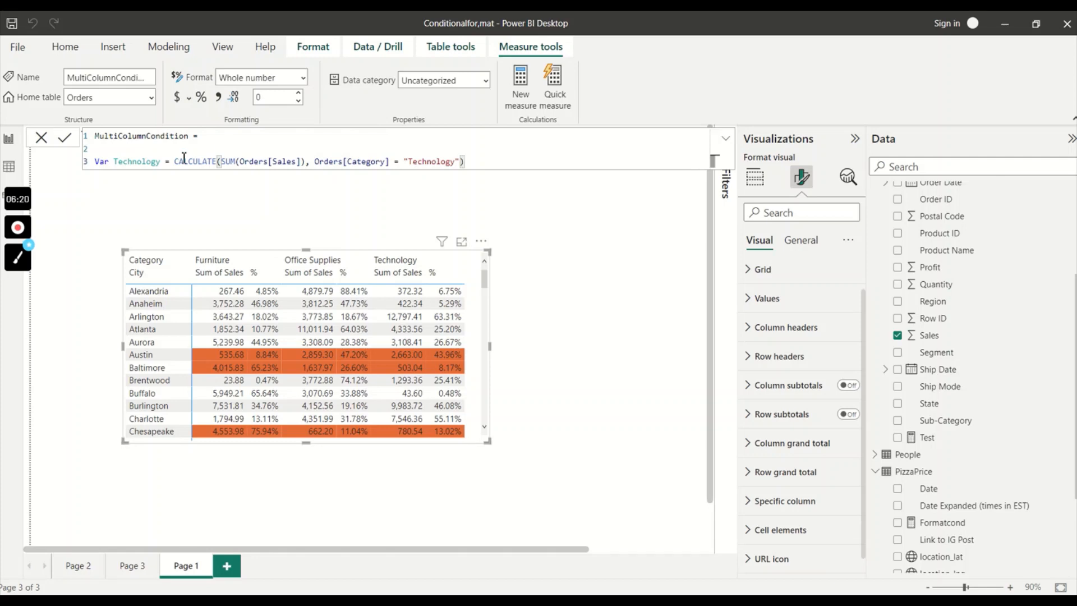
- Duplicate the Technology variable on the line below, changing both its name and its category filter to Furniture
{"action": "key", "text": "shift+Home"}
{"action": "key", "text": "ctrl+c"}
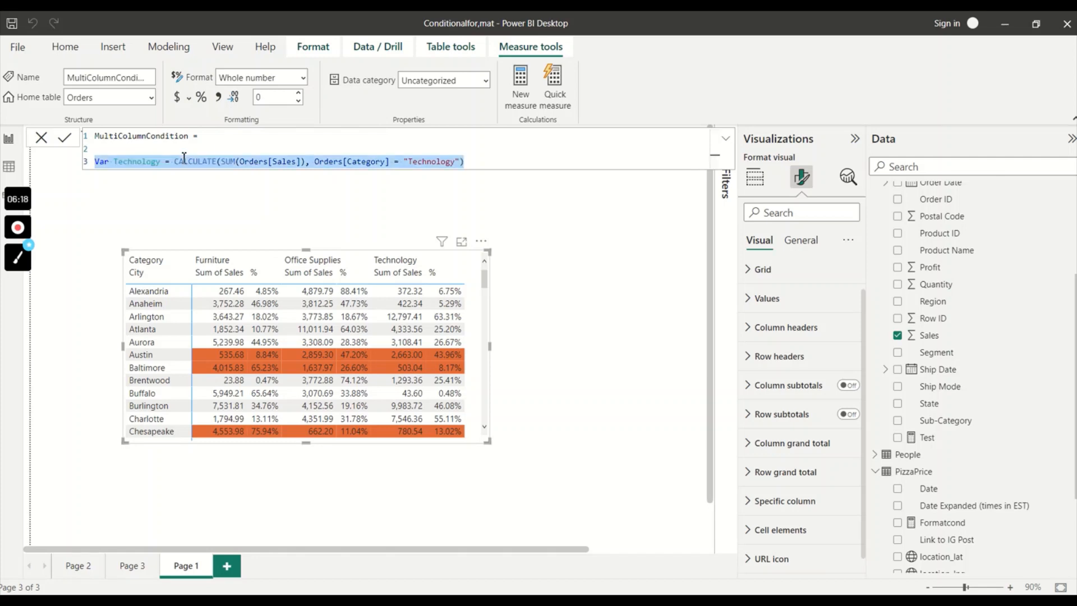
{"action": "key", "text": "End"}
{"action": "key", "text": "shift+Return"}
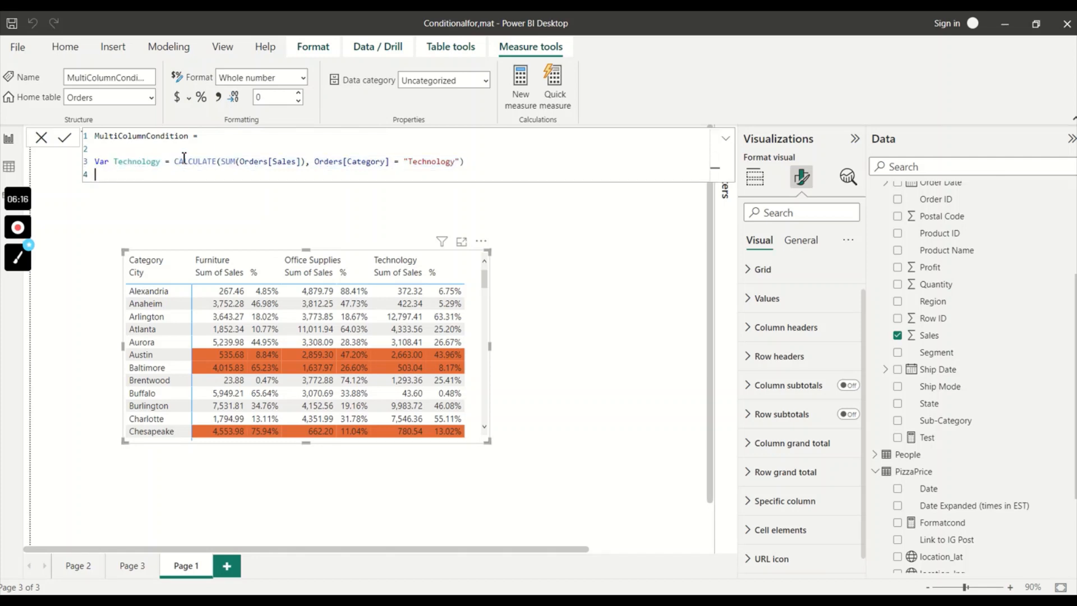
{"action": "key", "text": "ctrl+v"}
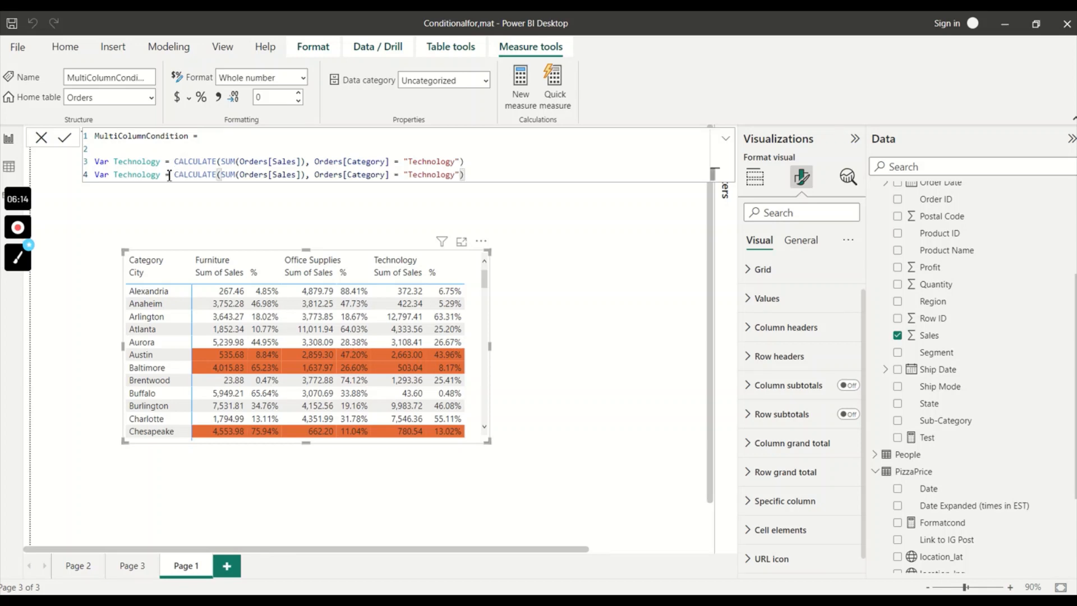
{"action": "left_click_drag", "start_coordinate": [162, 182], "coordinate": [114, 183]}
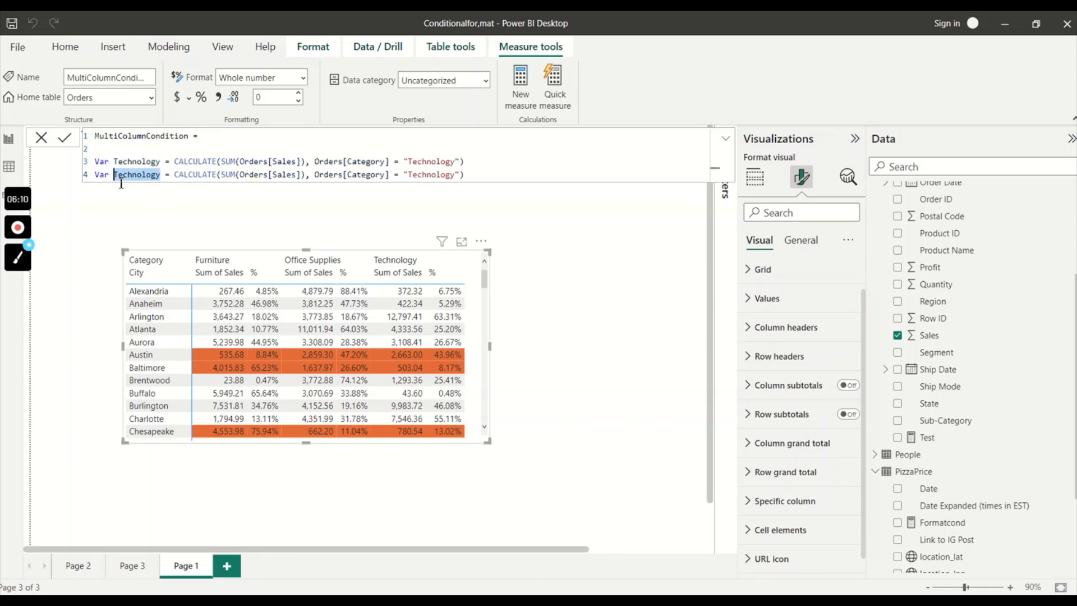
{"action": "key", "text": "ctrl+d"}
{"action": "type", "text": "Furnitur"}
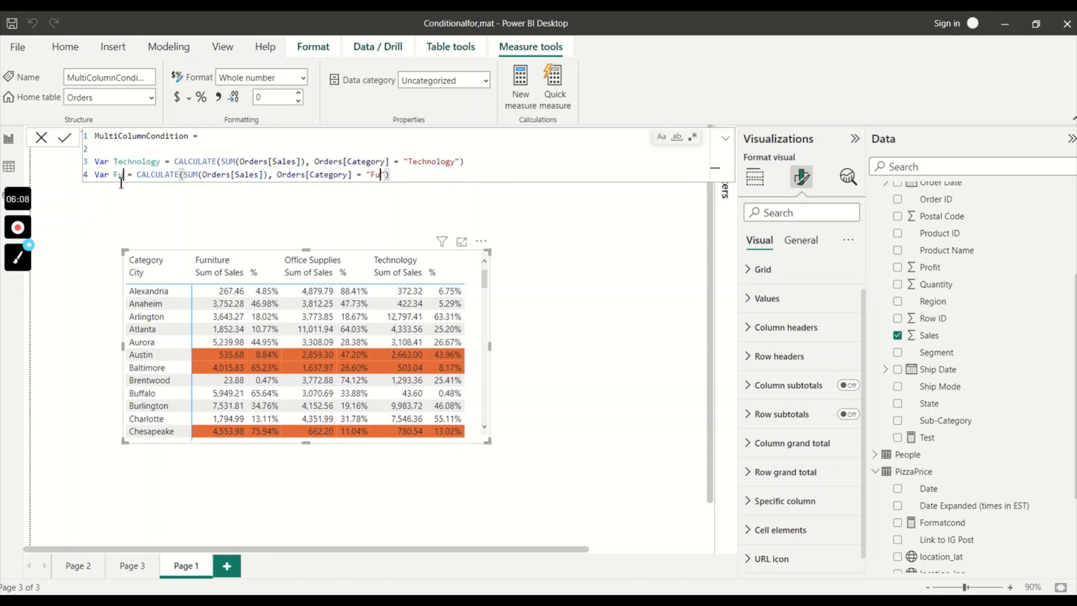
{"action": "type", "text": "e"}
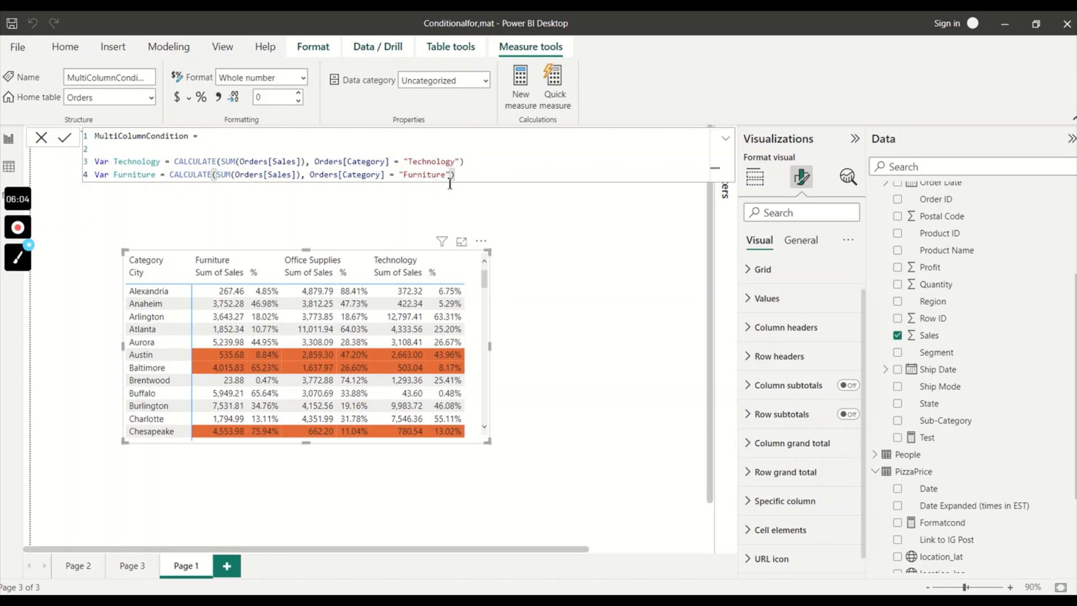
- Add a variable TechFur = Tech+Fur on a new line below the Furniture variable
{"action": "left_click", "coordinate": [481, 183]}
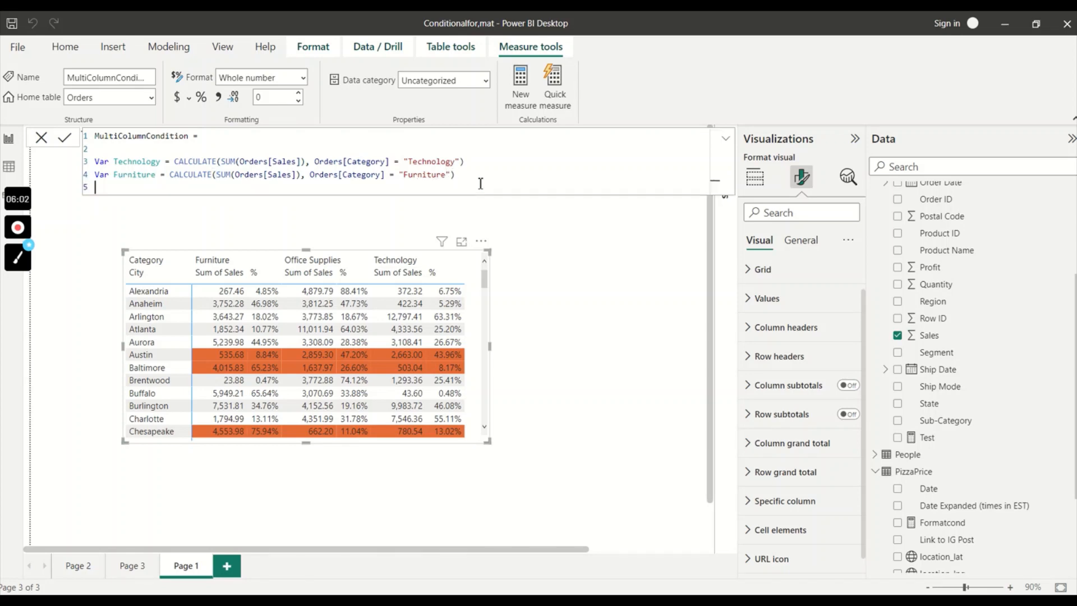
{"action": "key", "text": "Return"}
{"action": "type", "text": "Var TechFur = Tech"}
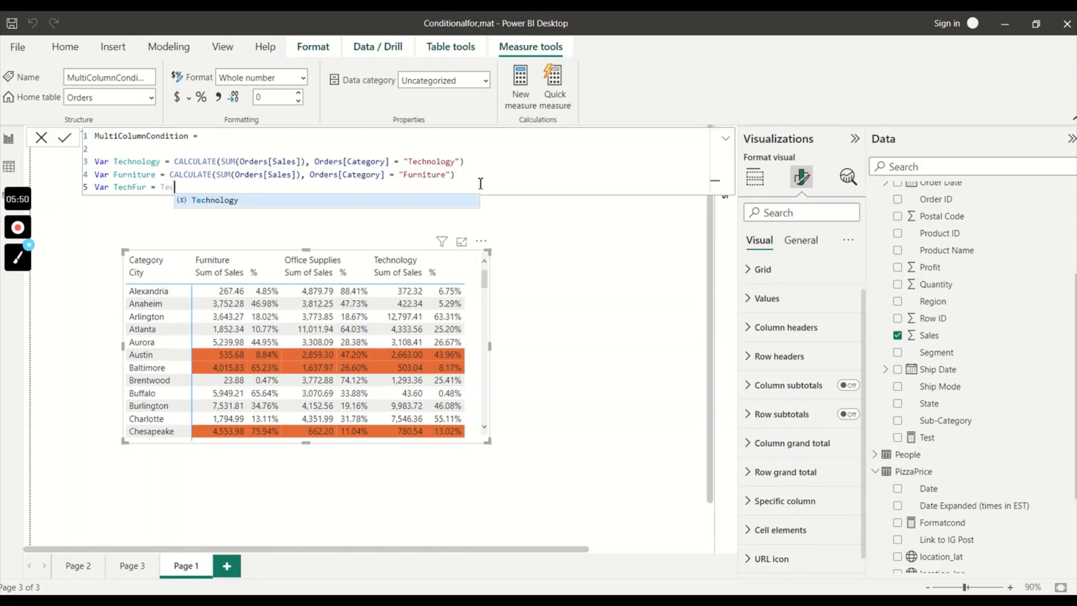
{"action": "type", "text": "+Fur"}
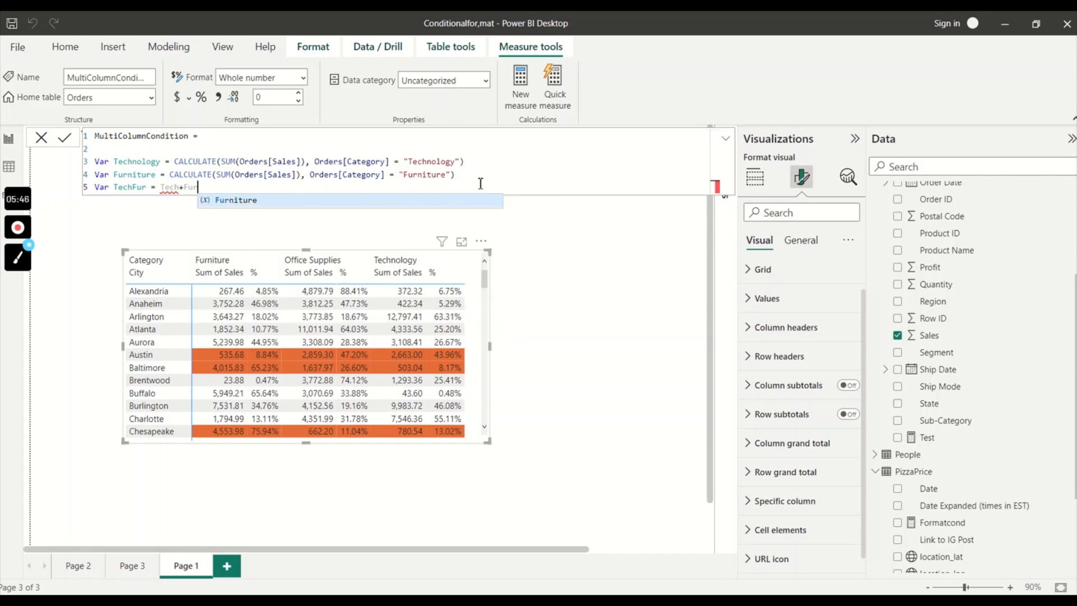
{"action": "left_click", "coordinate": [480, 184]}
{"action": "key", "text": "BackSpace"}
{"action": "key", "text": "BackSpace"}
{"action": "key", "text": "BackSpace"}
{"action": "key", "text": "BackSpace"}
{"action": "key", "text": "BackSpace"}
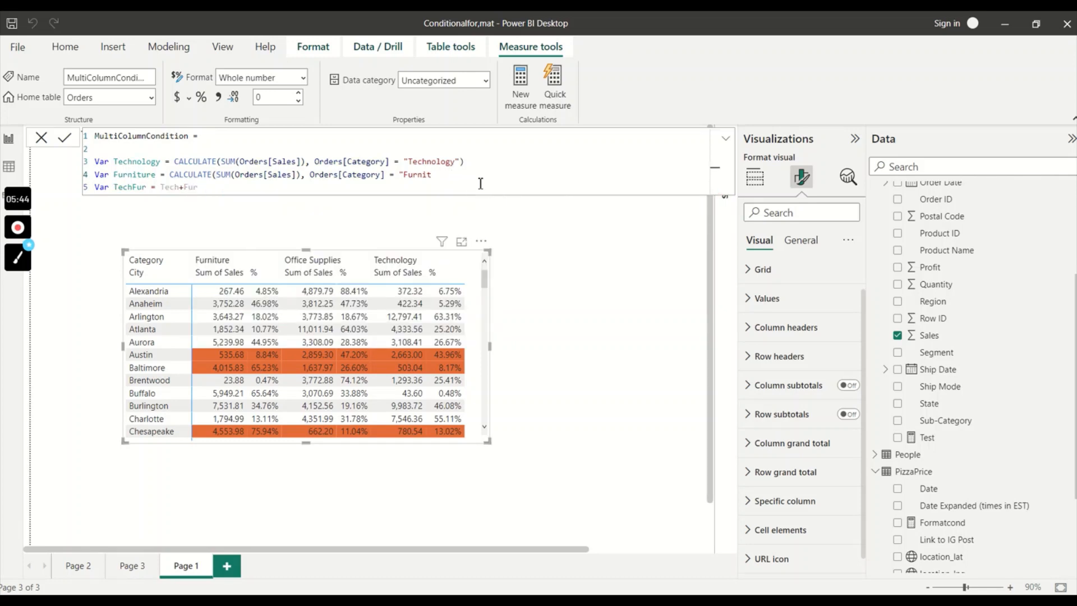
{"action": "type", "text": "ure\")"}
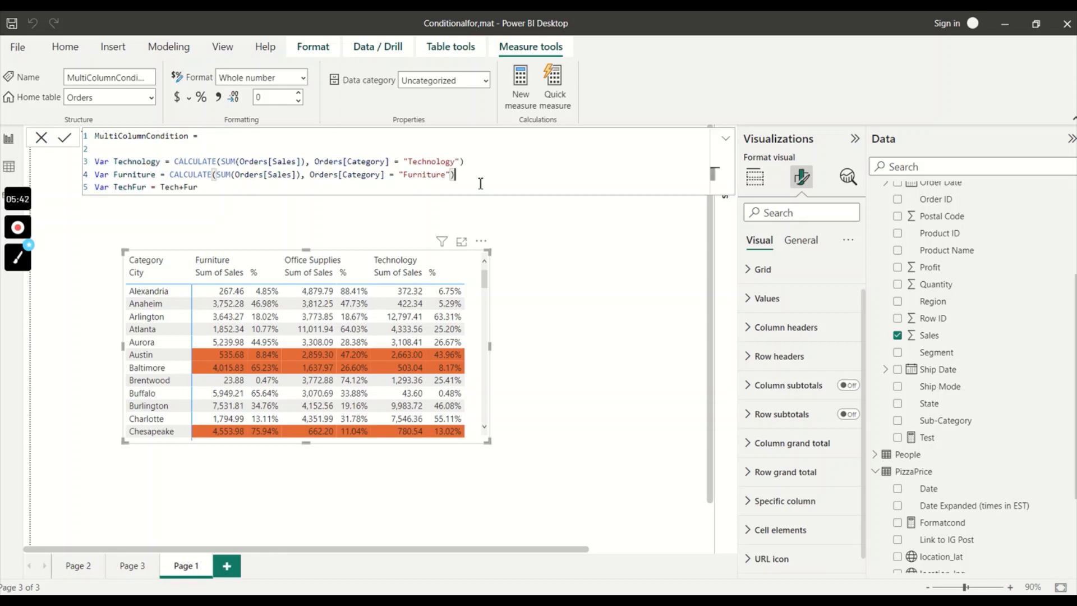
- Correct the TechFur expression so it adds the variables Technology+Furniture
{"action": "key", "text": "Down"}
{"action": "key", "text": "BackSpace"}
{"action": "key", "text": "BackSpace"}
{"action": "key", "text": "BackSpace"}
{"action": "key", "text": "BackSpace"}
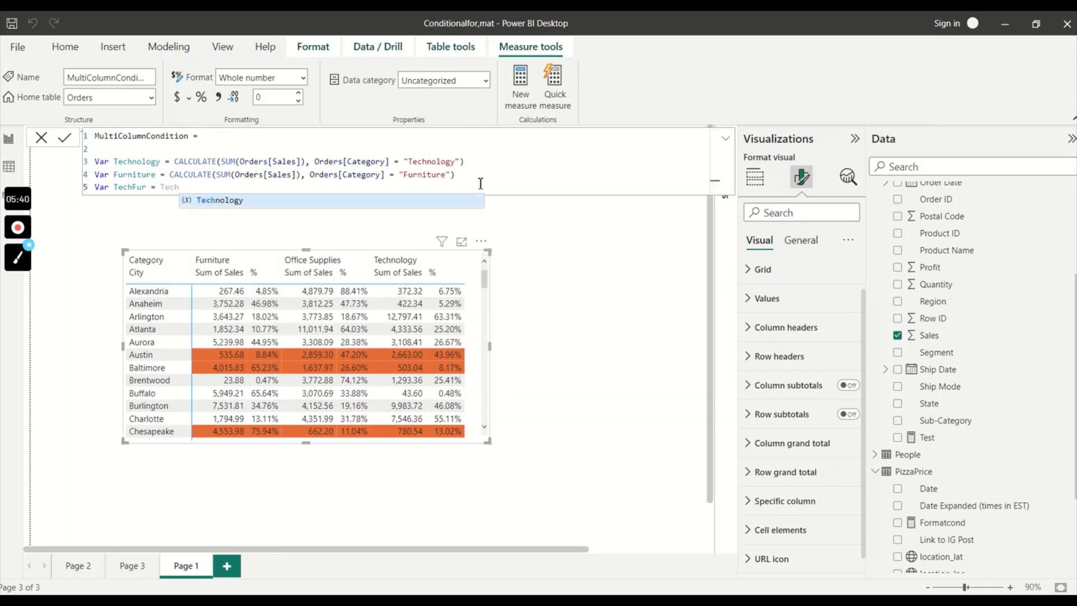
{"action": "key", "text": "Tab"}
{"action": "type", "text": "+F"}
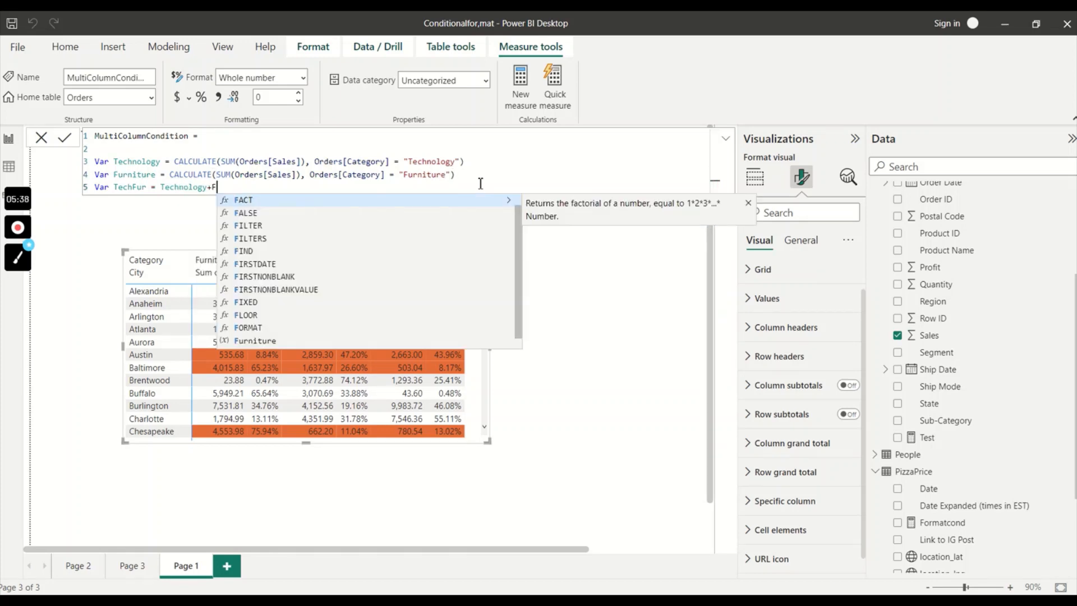
{"action": "type", "text": "u"}
{"action": "key", "text": "Tab"}
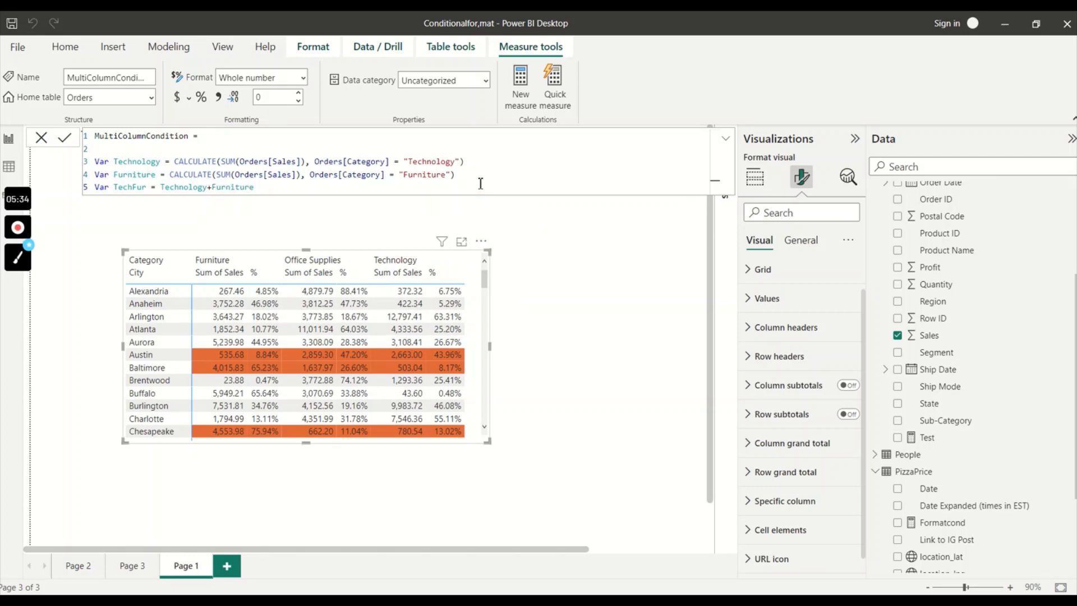
- Add a variable Totalsales = CALCULATE(SUM(Orders[Sales]), ALL(Orders[Category])) on a new line below TechFur
{"action": "key", "text": "shift+Return"}
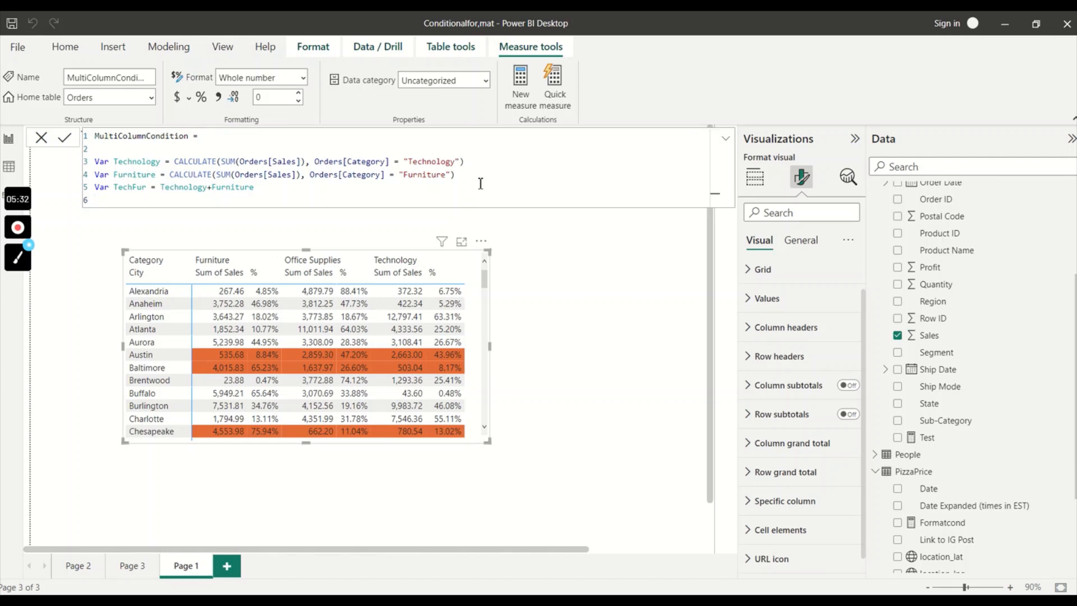
{"action": "type", "text": "Var Total sales =CALCULATE("}
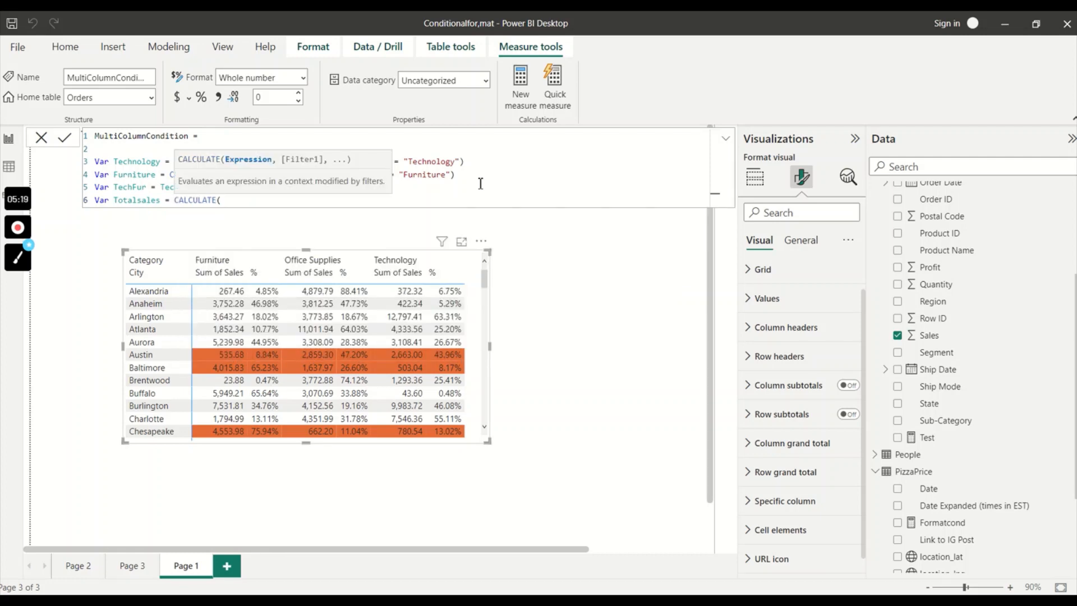
{"action": "type", "text": "sum"}
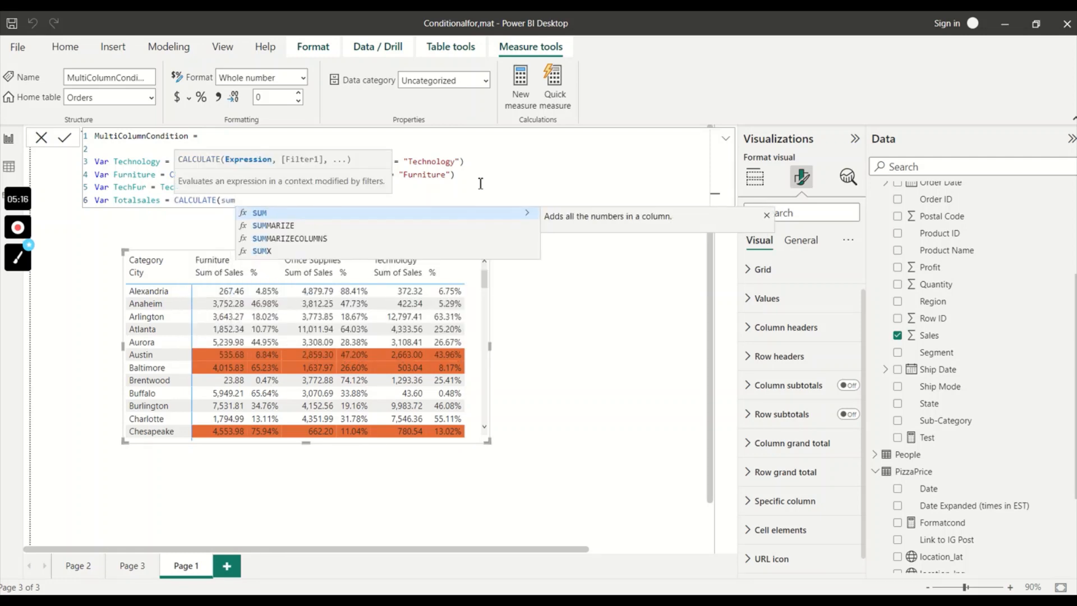
{"action": "key", "text": "Tab"}
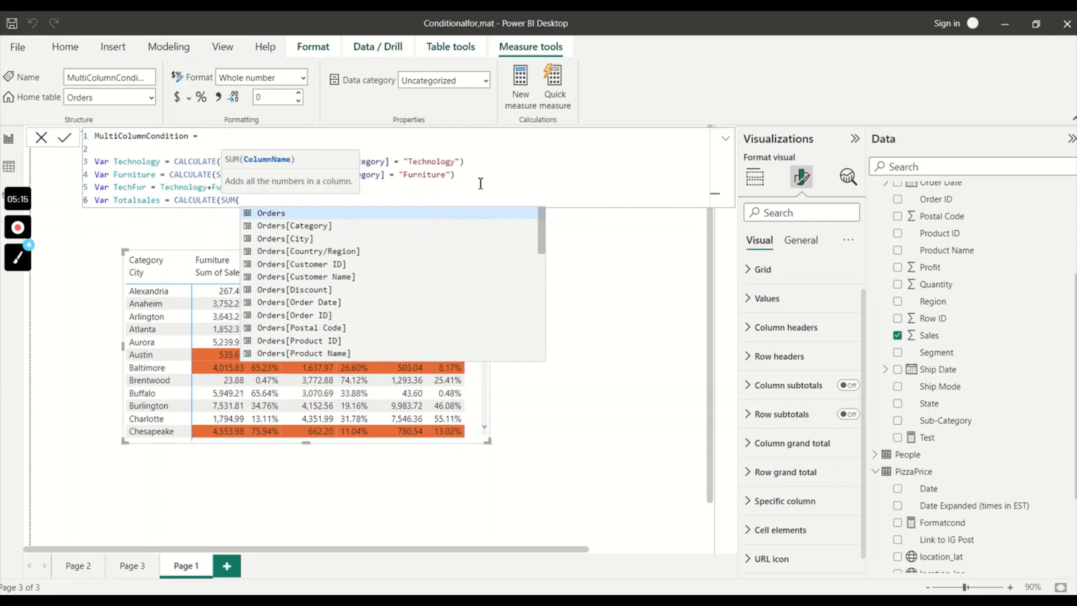
{"action": "type", "text": "sale"}
{"action": "key", "text": "Tab"}
{"action": "type", "text": ")"}
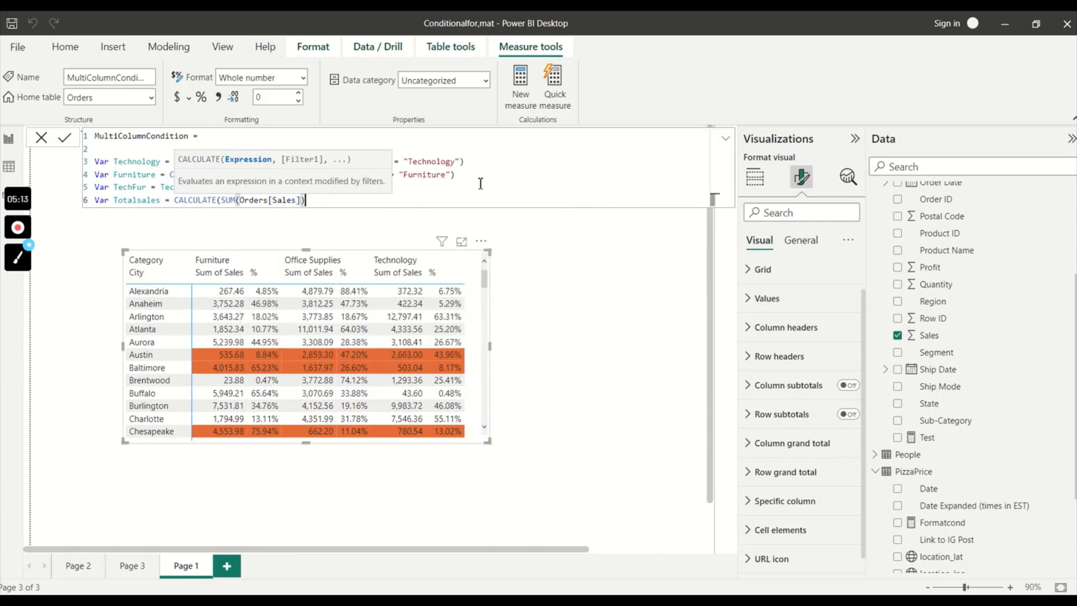
{"action": "type", "text": ", All"}
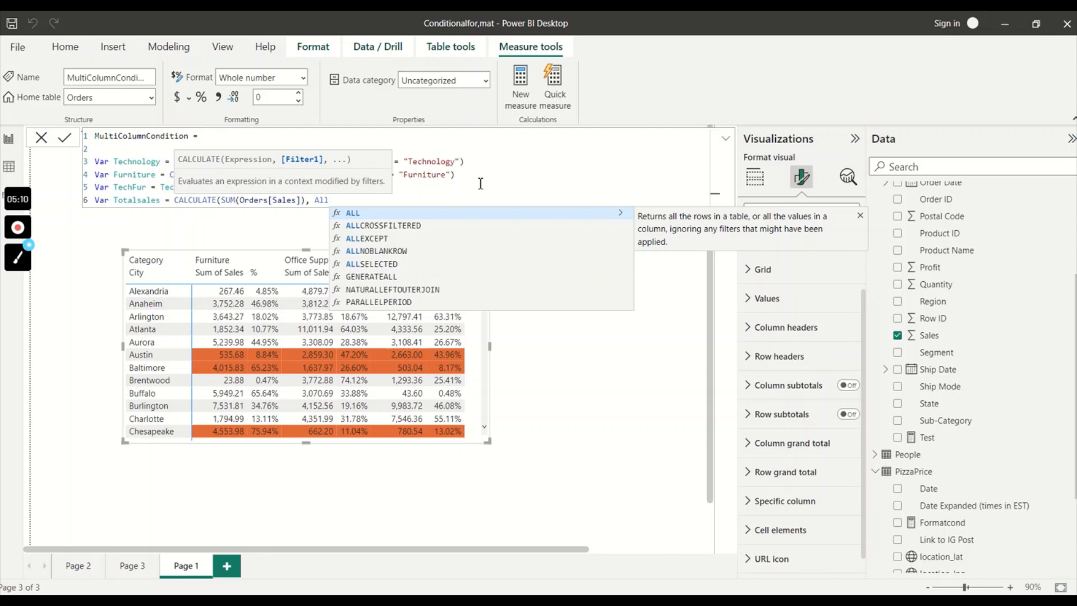
{"action": "key", "text": "Tab"}
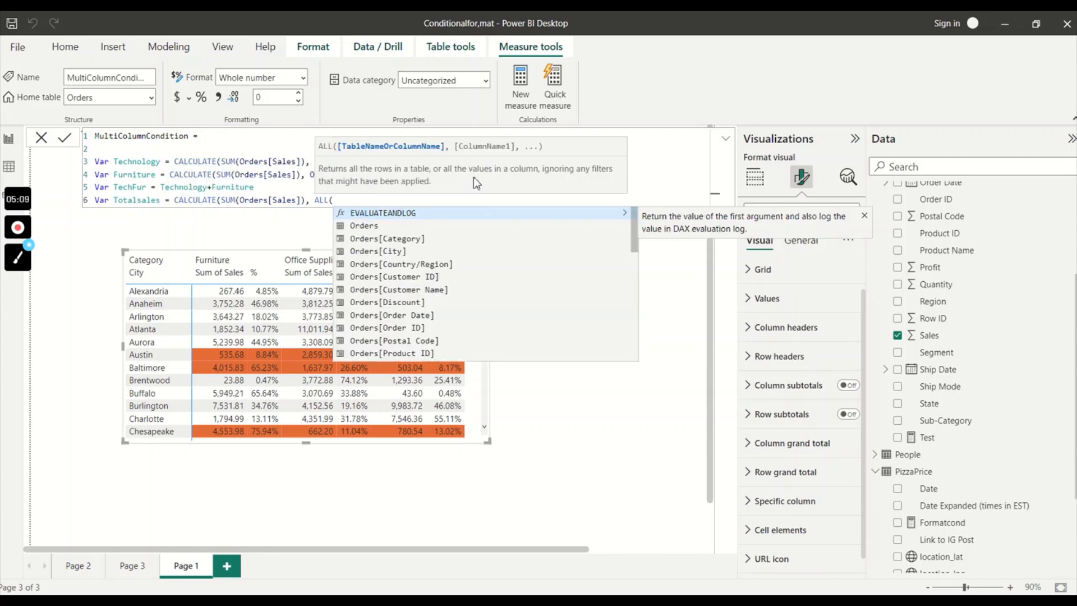
{"action": "type", "text": "cate"}
{"action": "key", "text": "Tab"}
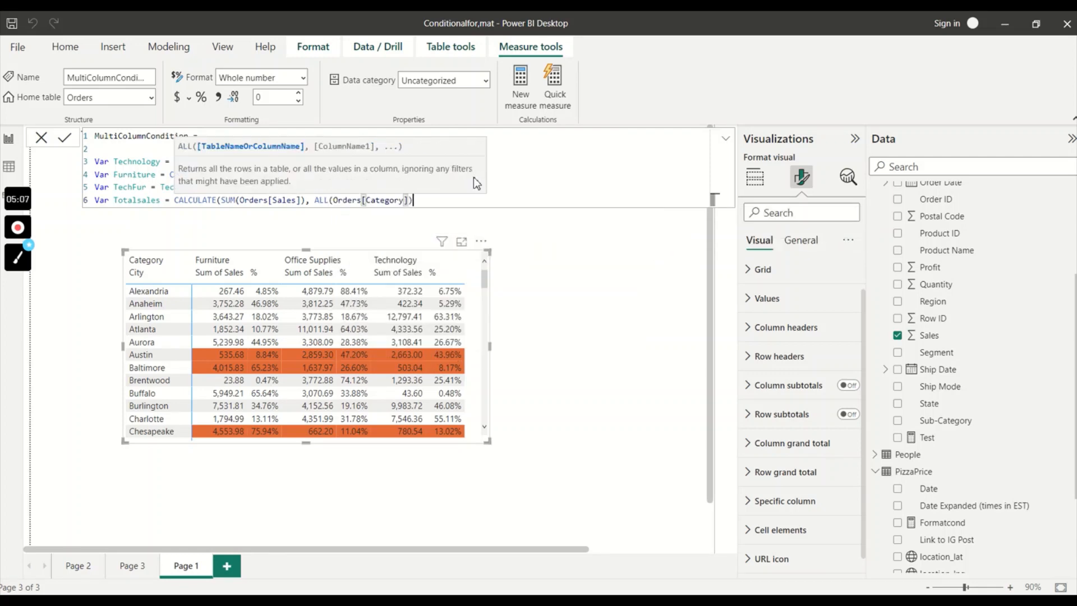
{"action": "type", "text": "))"}
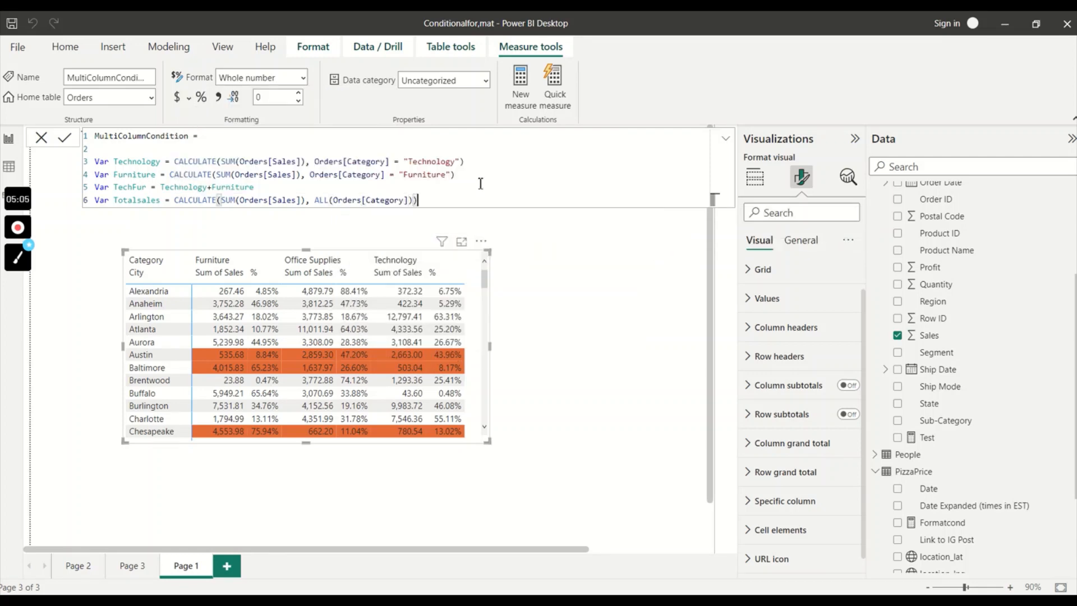
- Add a variable division = DIVIDE(TechFur, Totalsales, 0) after a blank line below Totalsales
{"action": "key", "text": "shift+Return"}
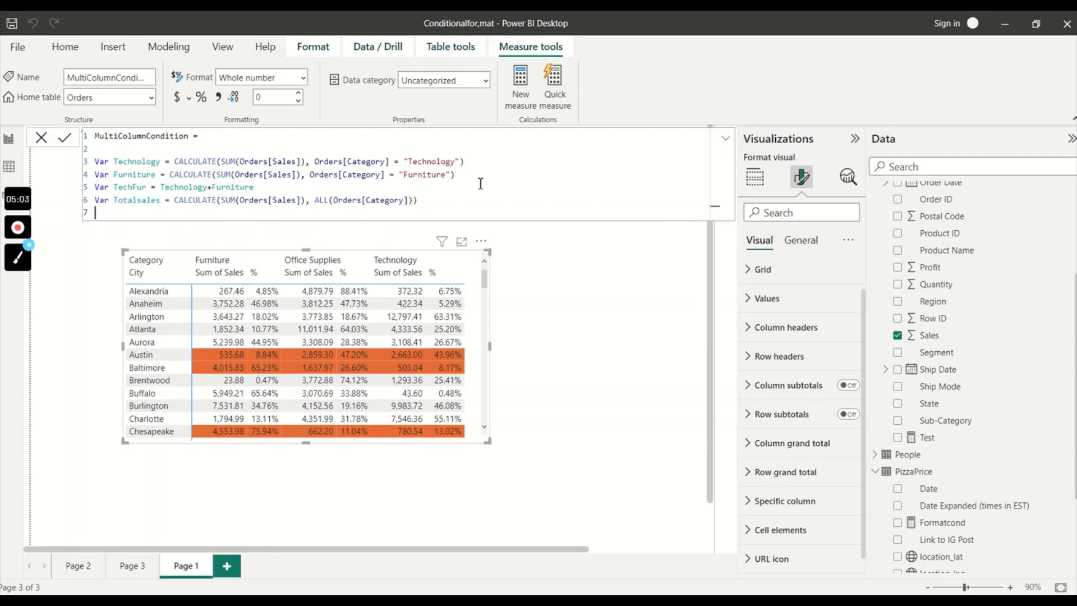
{"action": "key", "text": "shift+Return"}
{"action": "type", "text": "Va"}
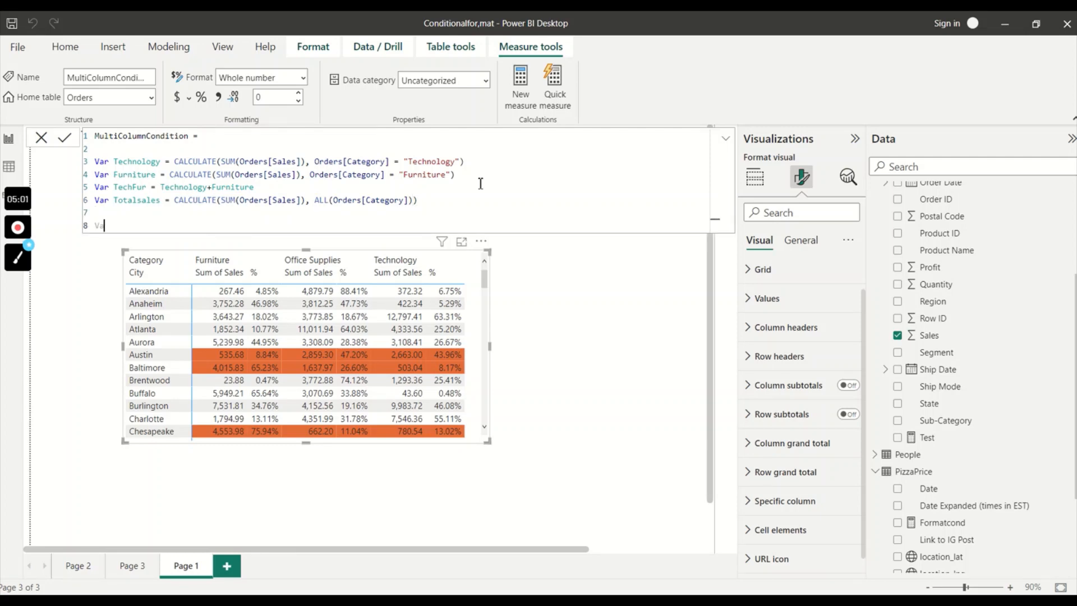
{"action": "type", "text": "r division ="}
{"action": "type", "text": "Divi"}
{"action": "key", "text": "Tab"}
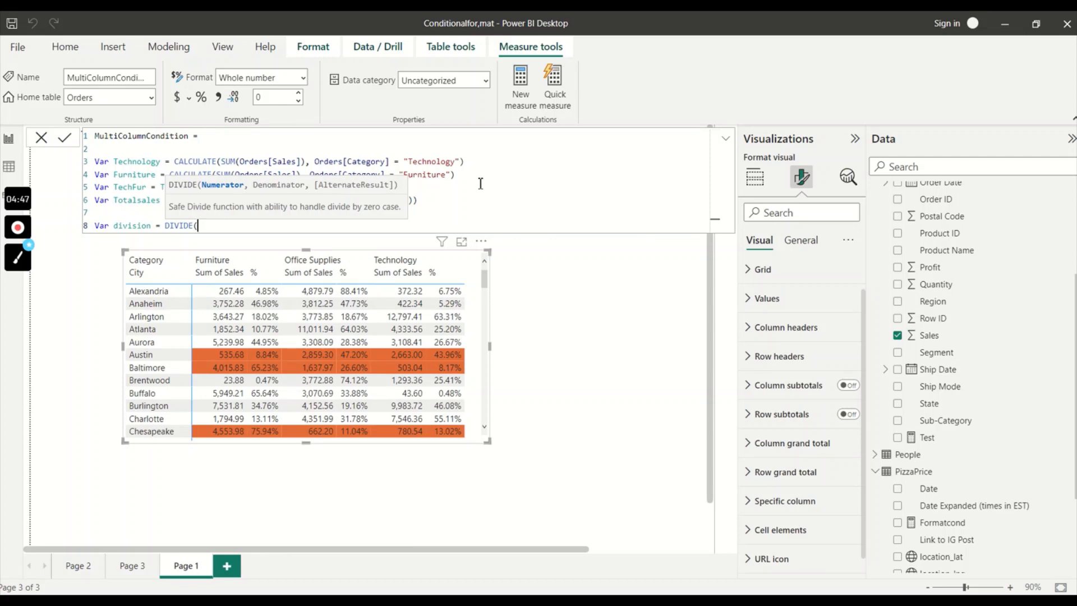
{"action": "type", "text": "TechFur"}
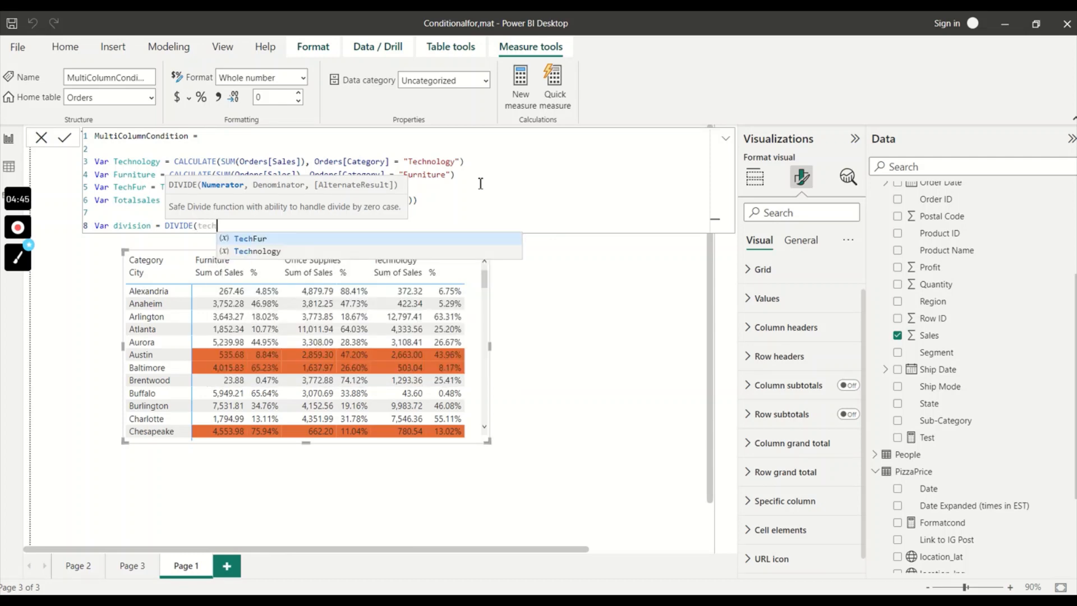
{"action": "type", "text": ", to"}
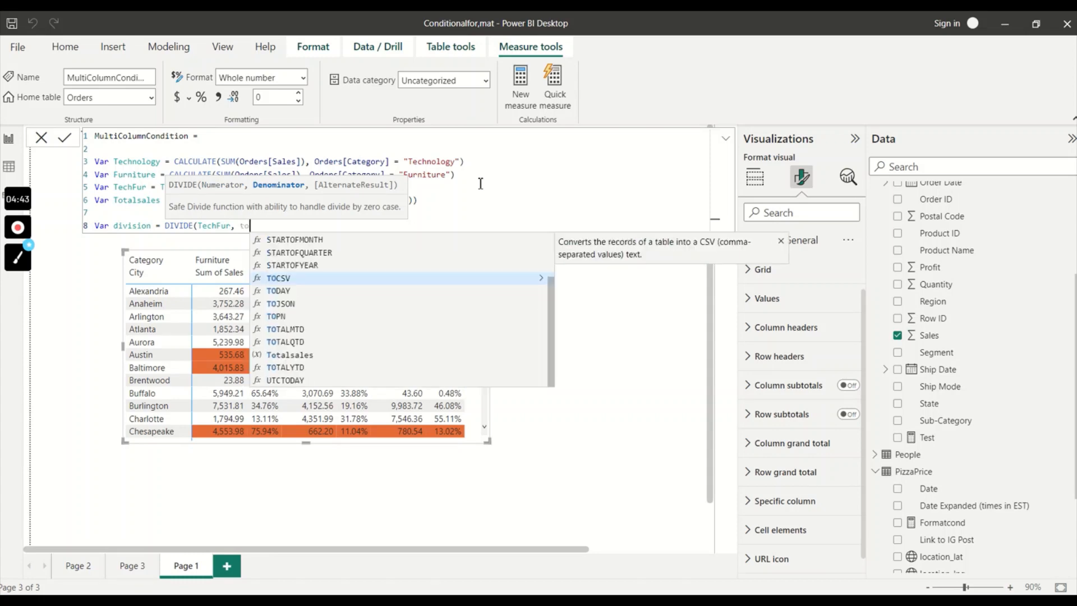
{"action": "type", "text": "tal"}
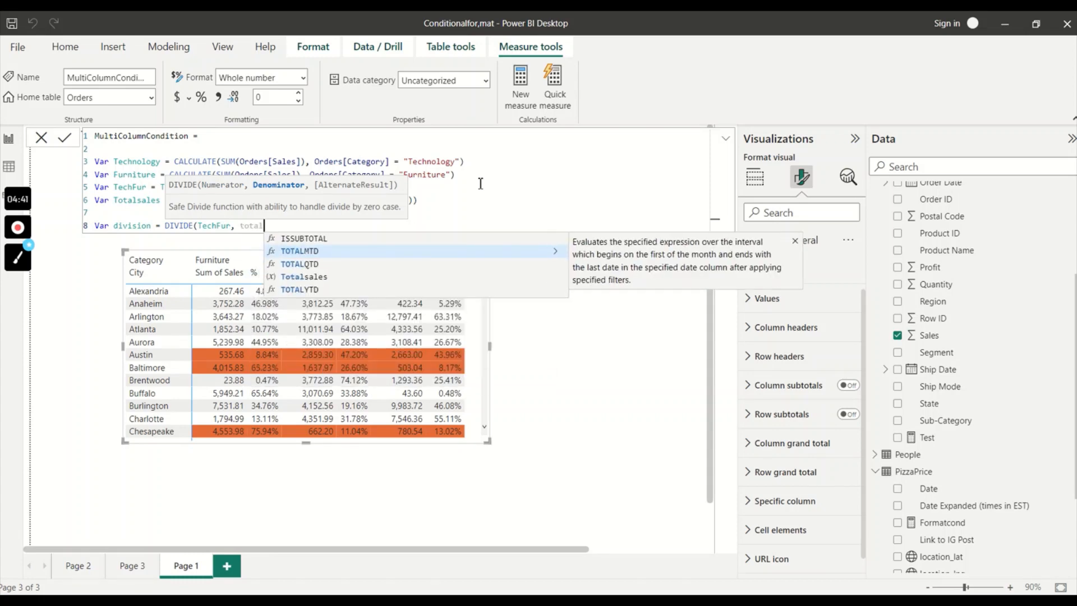
{"action": "key", "text": "Down"}
{"action": "key", "text": "Down"}
{"action": "key", "text": "Tab"}
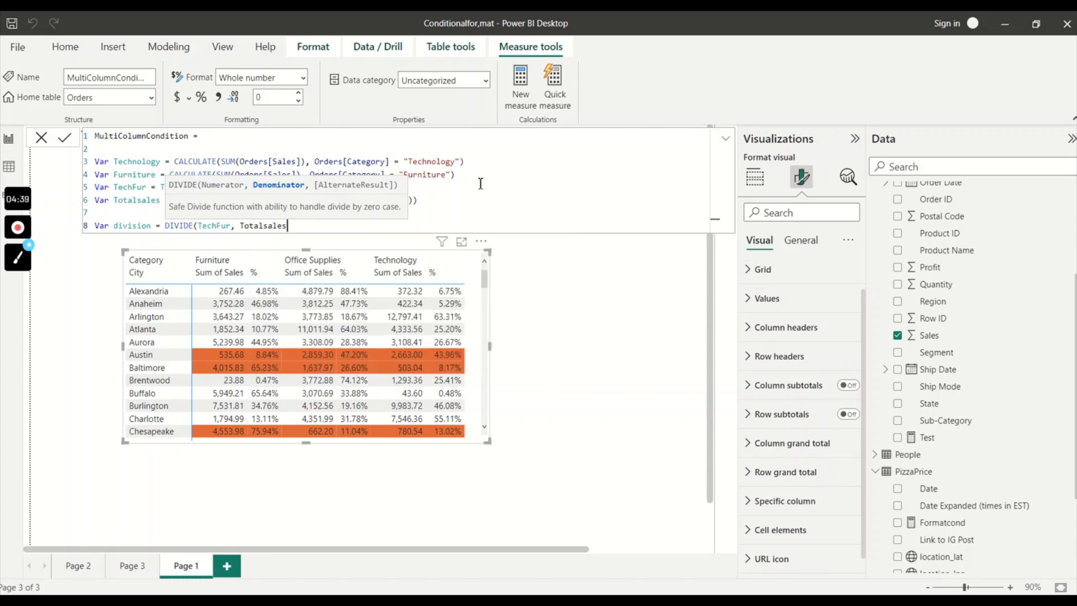
{"action": "type", "text": ", 0)"}
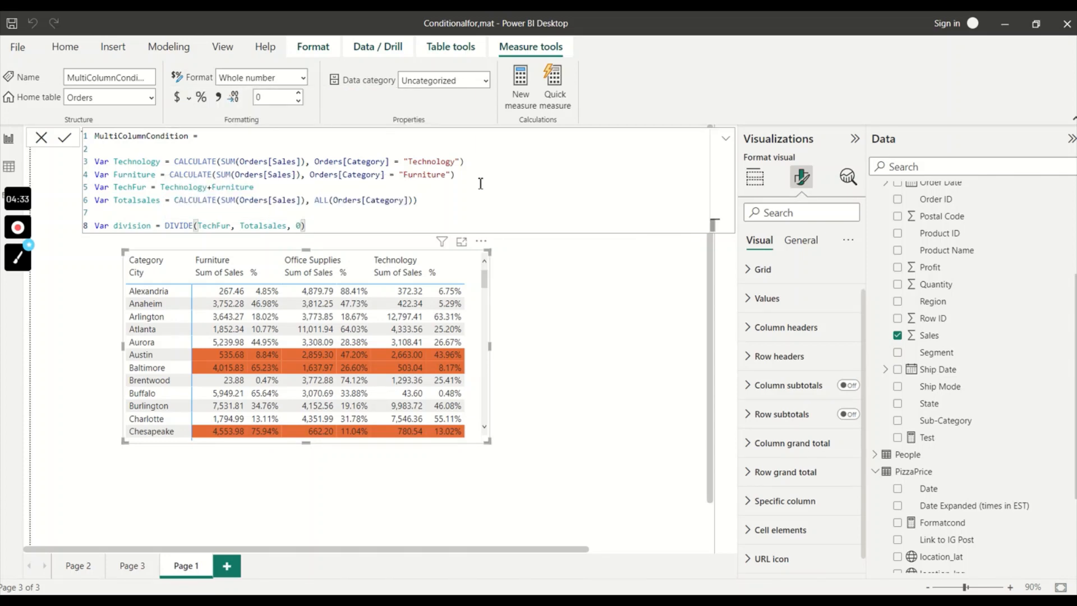
{"action": "key", "text": "shift+Return"}
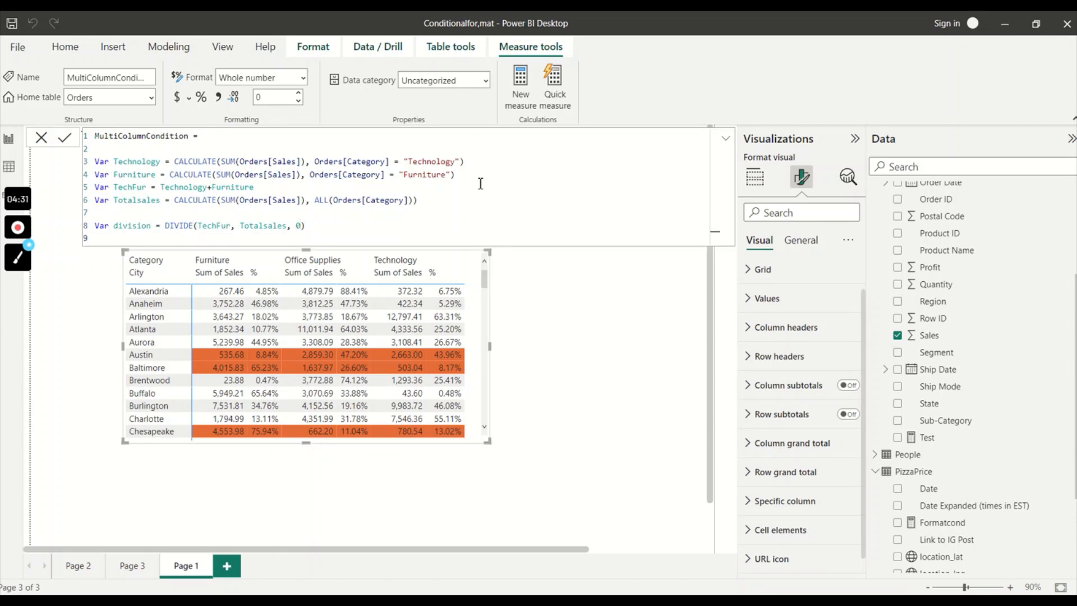
{"action": "key", "text": "shift+Return"}
{"action": "type", "text": "Retu"}
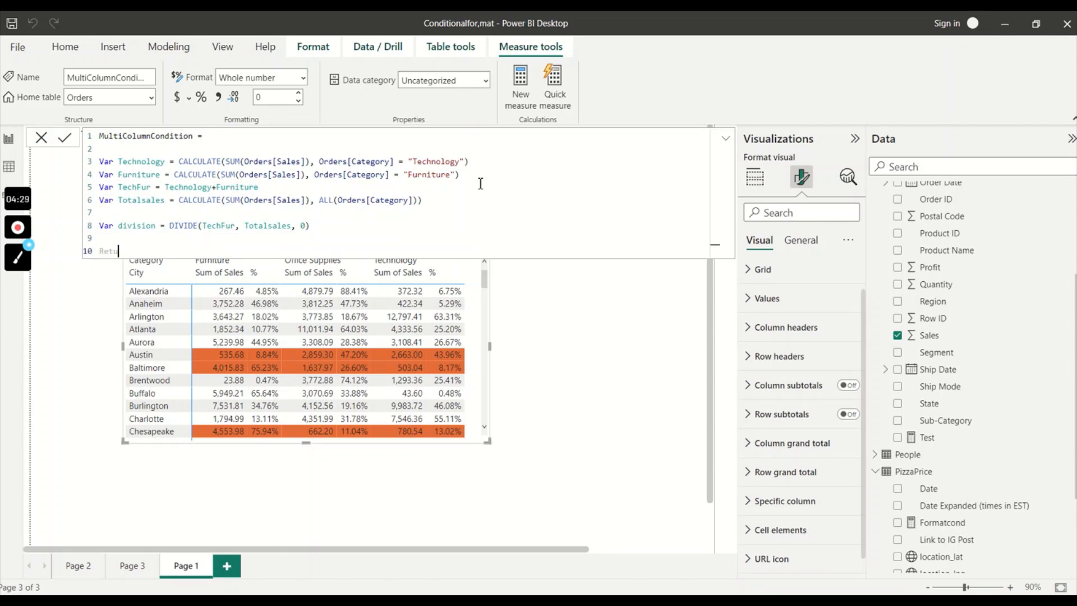
{"action": "type", "text": "rn IF("}
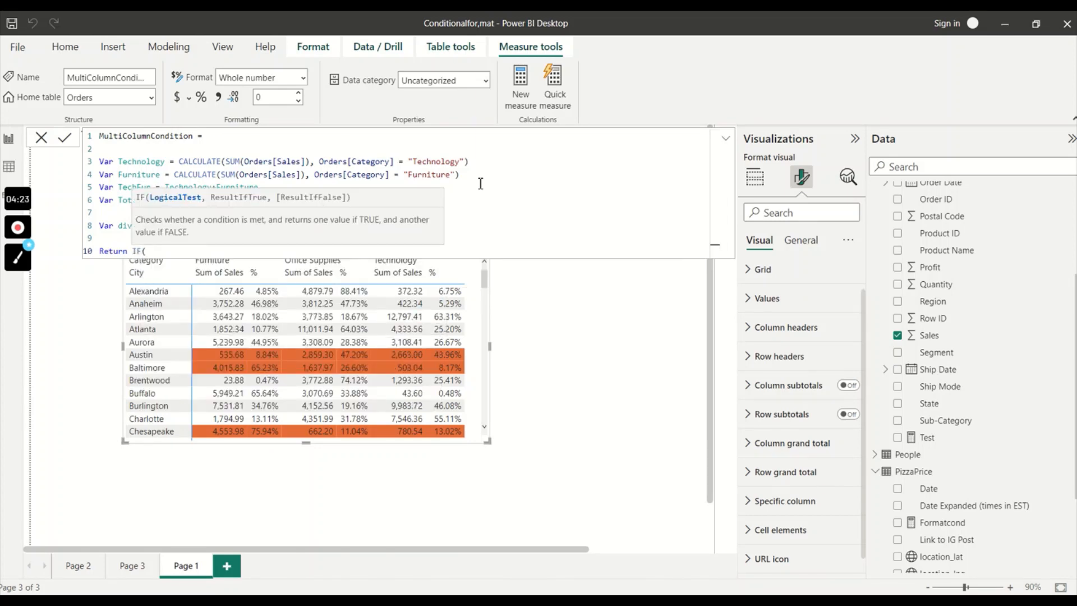
{"action": "type", "text": "divi"}
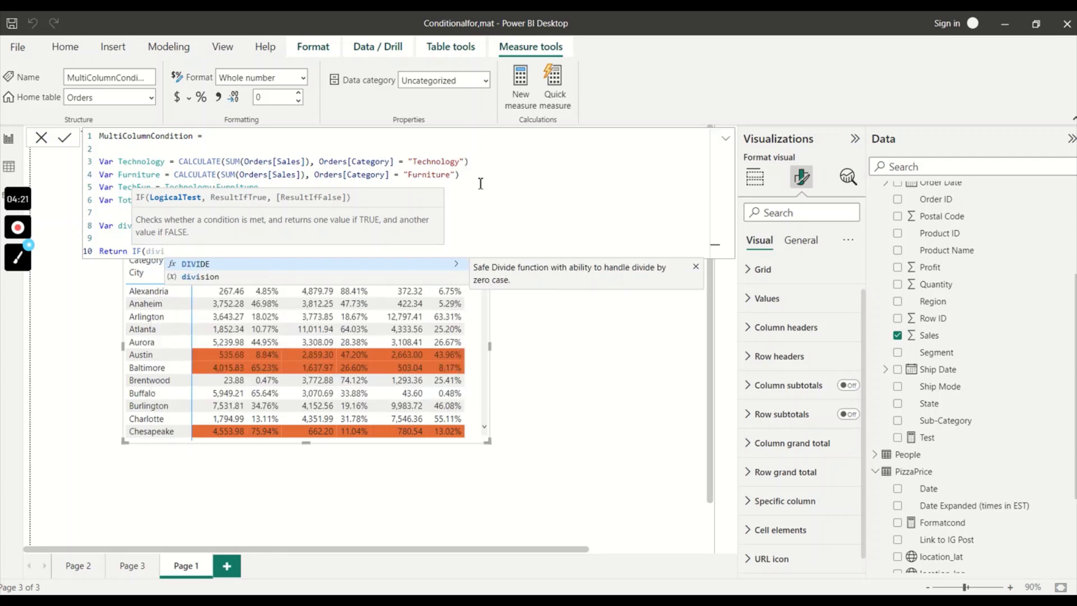
{"action": "key", "text": "Down"}
{"action": "key", "text": "Tab"}
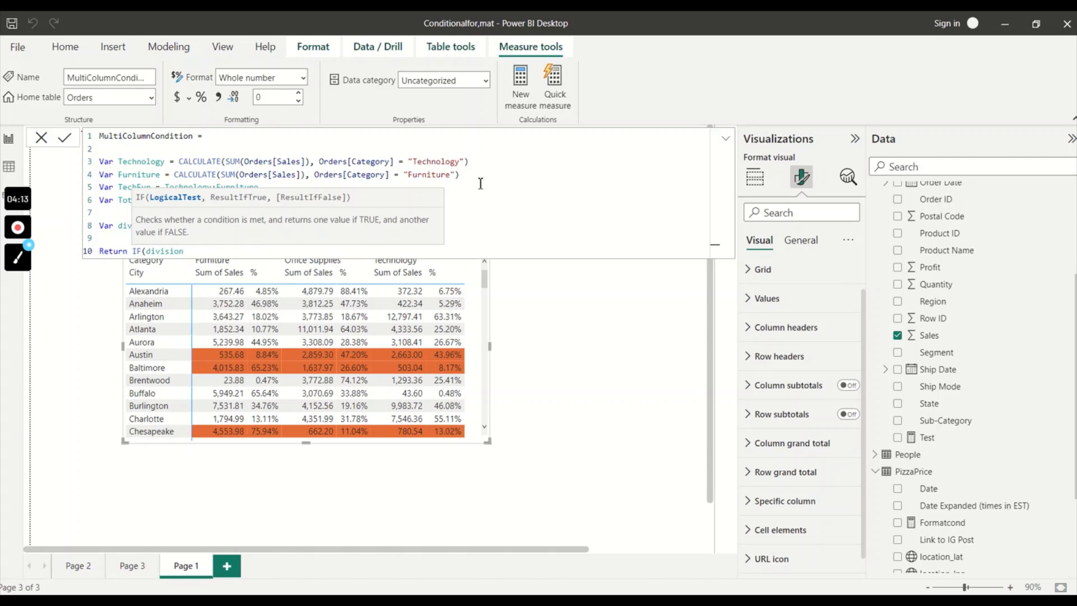
{"action": "key", "text": "BackSpace"}
{"action": "key", "text": "BackSpace"}
{"action": "key", "text": "BackSpace"}
{"action": "key", "text": "BackSpace"}
{"action": "key", "text": "BackSpace"}
{"action": "key", "text": "BackSpace"}
{"action": "key", "text": "BackSpace"}
{"action": "key", "text": "BackSpace"}
{"action": "key", "text": "BackSpace"}
{"action": "key", "text": "BackSpace"}
{"action": "key", "text": "BackSpace"}
{"action": "key", "text": "BackSpace"}
{"action": "key", "text": "BackSpace"}
{"action": "key", "text": "BackSpace"}
{"action": "key", "text": "BackSpace"}
{"action": "key", "text": "BackSpace"}
{"action": "key", "text": "BackSpace"}
{"action": "key", "text": "BackSpace"}
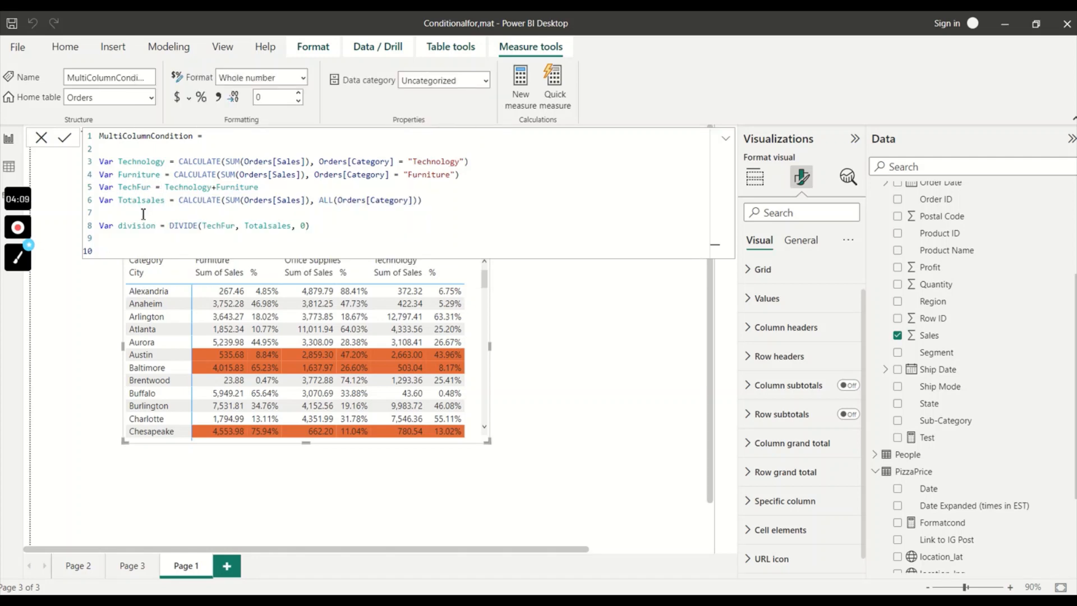
- Replace the "Var division =" declaration with Return, directly before the DIVIDE expression
{"action": "double_click", "coordinate": [124, 227]}
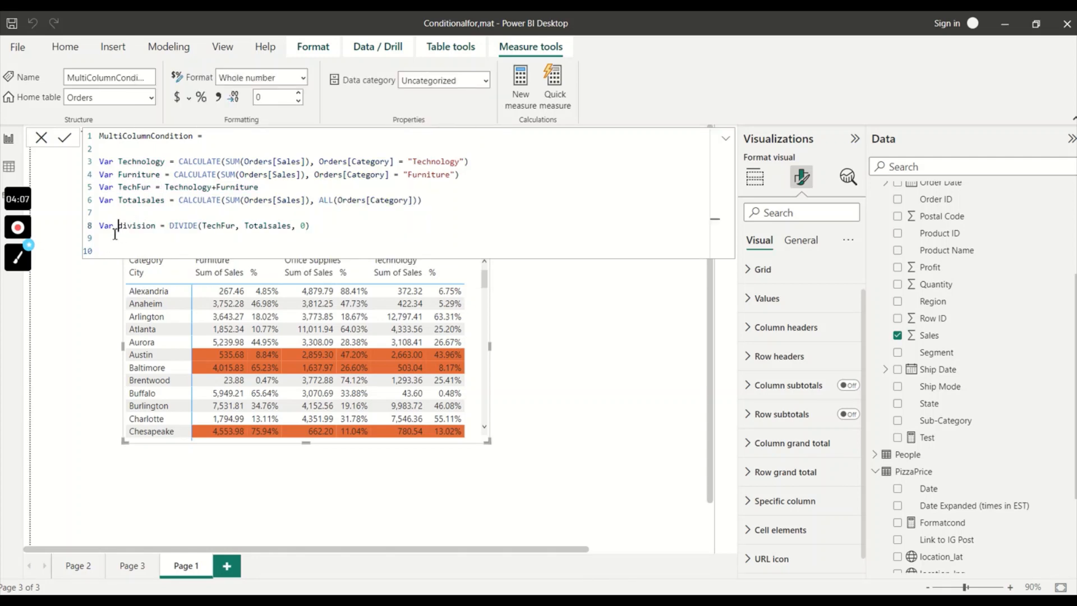
{"action": "double_click", "coordinate": [101, 226]}
{"action": "left_click_drag", "start_coordinate": [118, 227], "coordinate": [169, 231]}
{"action": "key", "text": "BackSpace"}
{"action": "key", "text": "BackSpace"}
{"action": "key", "text": "BackSpace"}
{"action": "key", "text": "BackSpace"}
{"action": "key", "text": "BackSpace"}
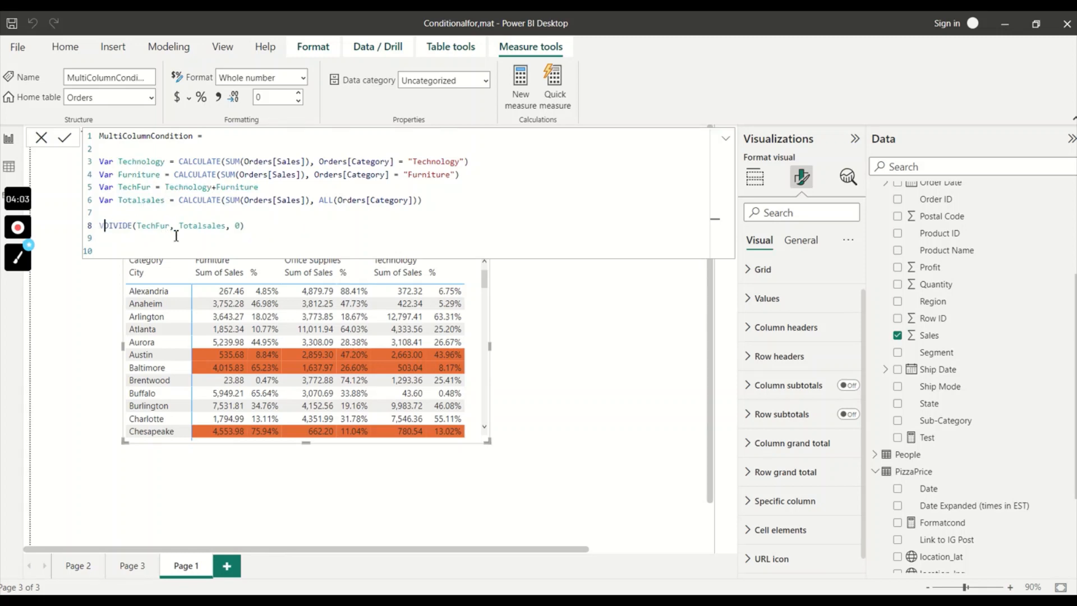
{"action": "type", "text": "Return"}
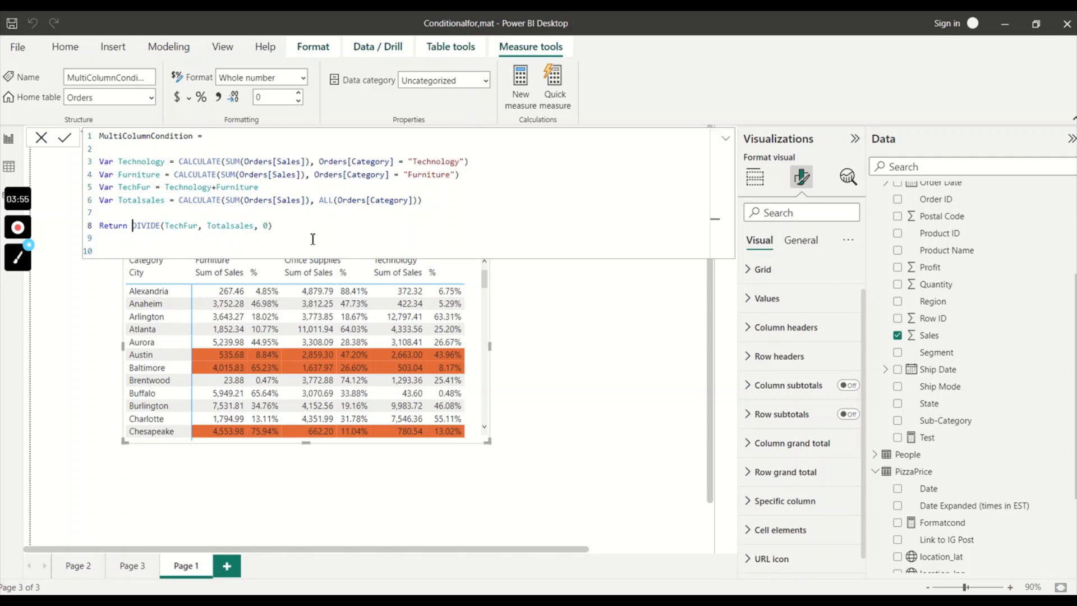
- Clear line 8 of the measure and rewrite it as Return DIVIDE(TechFur, Totalsales,0)
{"action": "left_click_drag", "start_coordinate": [274, 225], "coordinate": [91, 227]}
{"action": "key", "text": "BackSpace"}
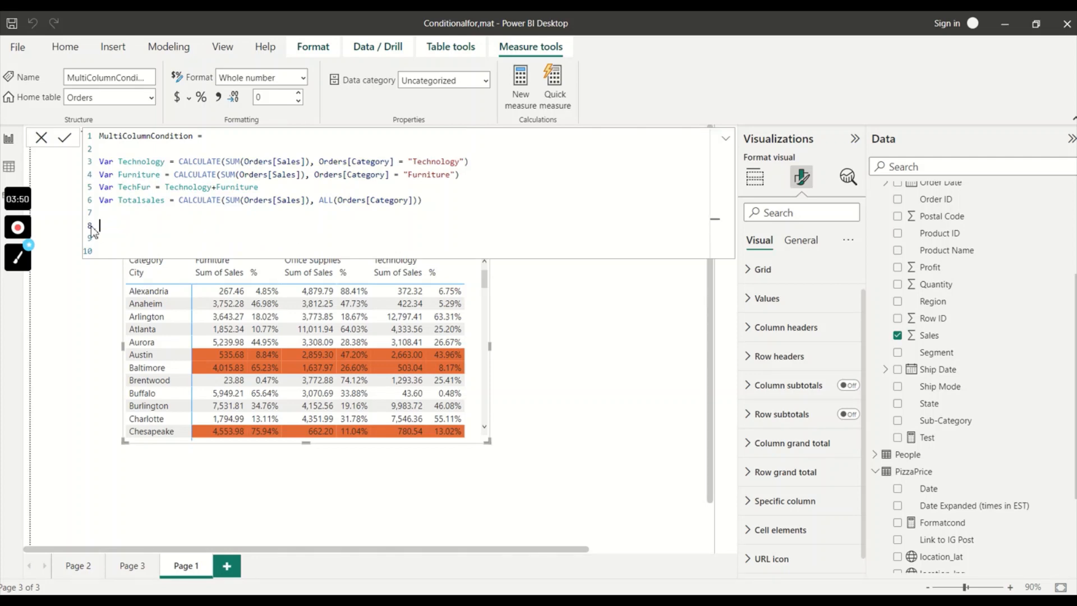
{"action": "type", "text": "Return"}
{"action": "type", "text": "DIVIDE("}
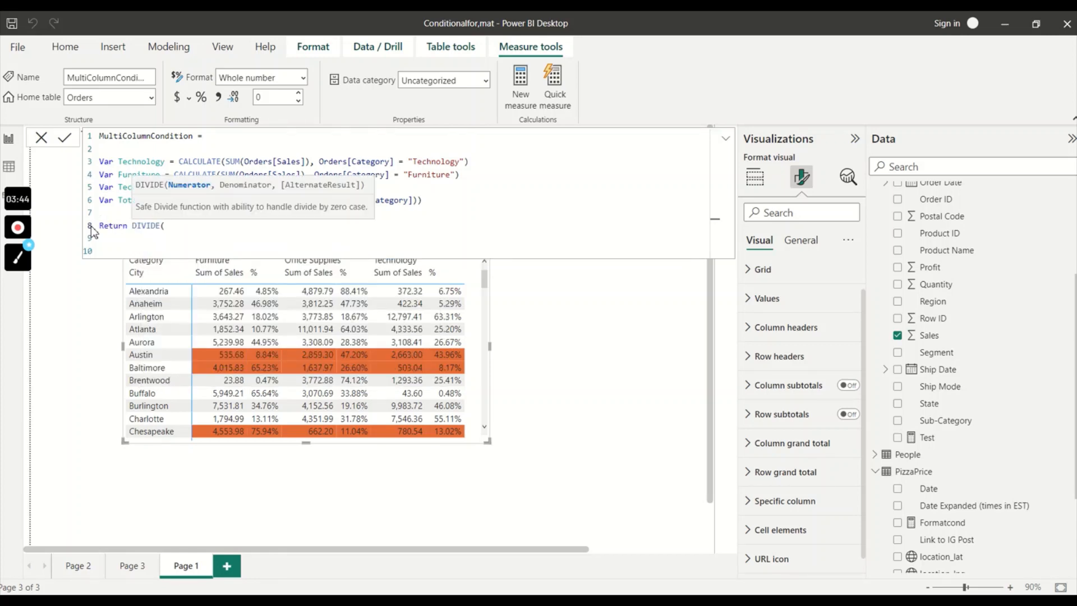
{"action": "type", "text": "tech"}
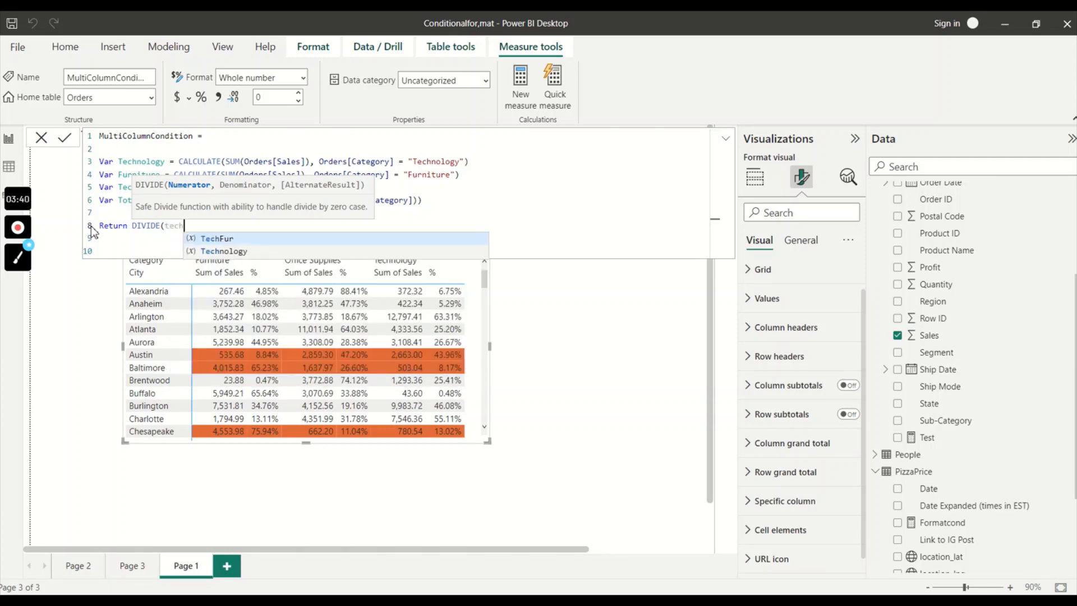
{"action": "key", "text": "Tab"}
{"action": "type", "text": ", total"}
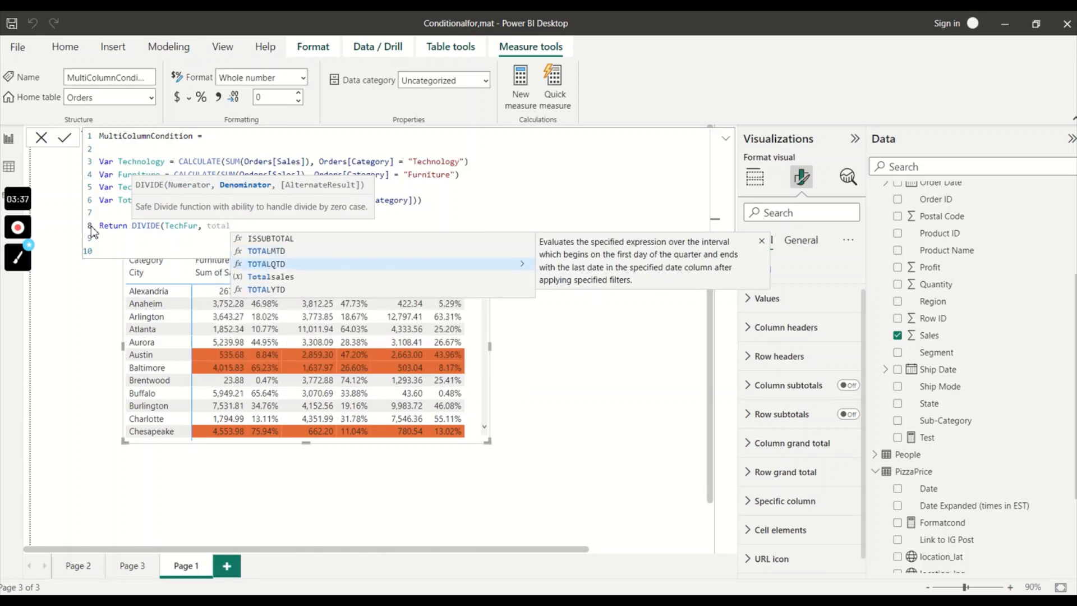
{"action": "key", "text": "Down"}
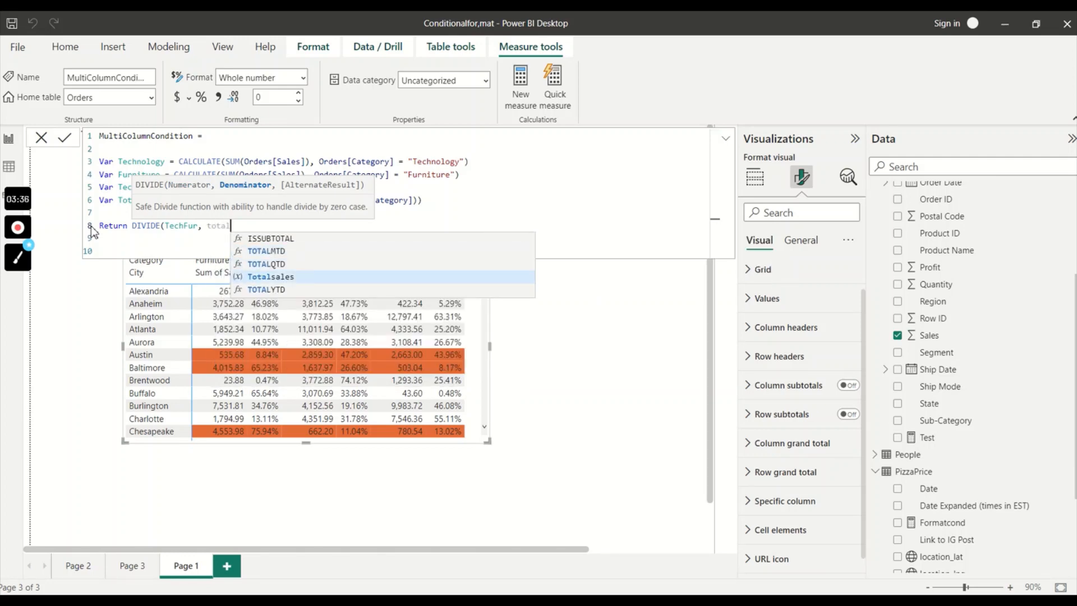
{"action": "key", "text": "Tab"}
{"action": "type", "text": ",0)"}
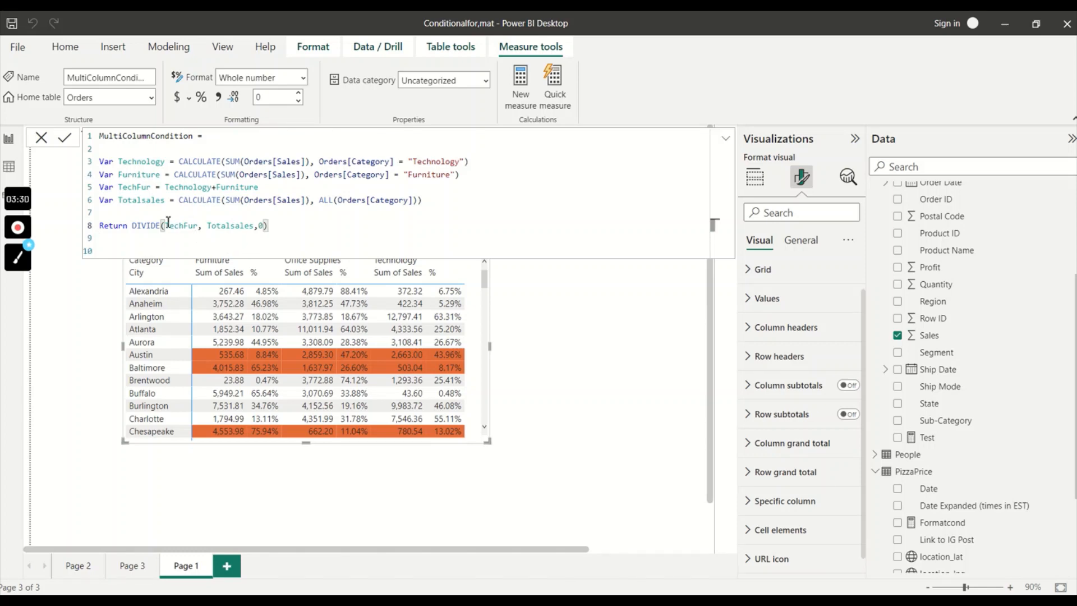
- Commit the MultiColumnCondition measure and format it as a percentage
{"action": "left_click", "coordinate": [65, 138]}
{"action": "left_click", "coordinate": [203, 99]}
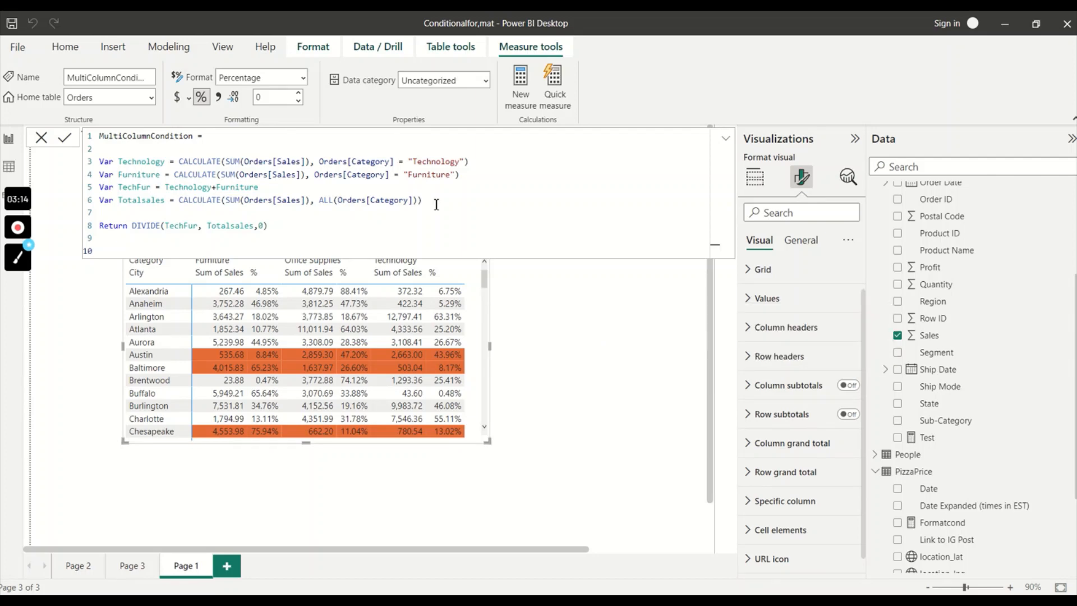
{"action": "left_click", "coordinate": [523, 312]}
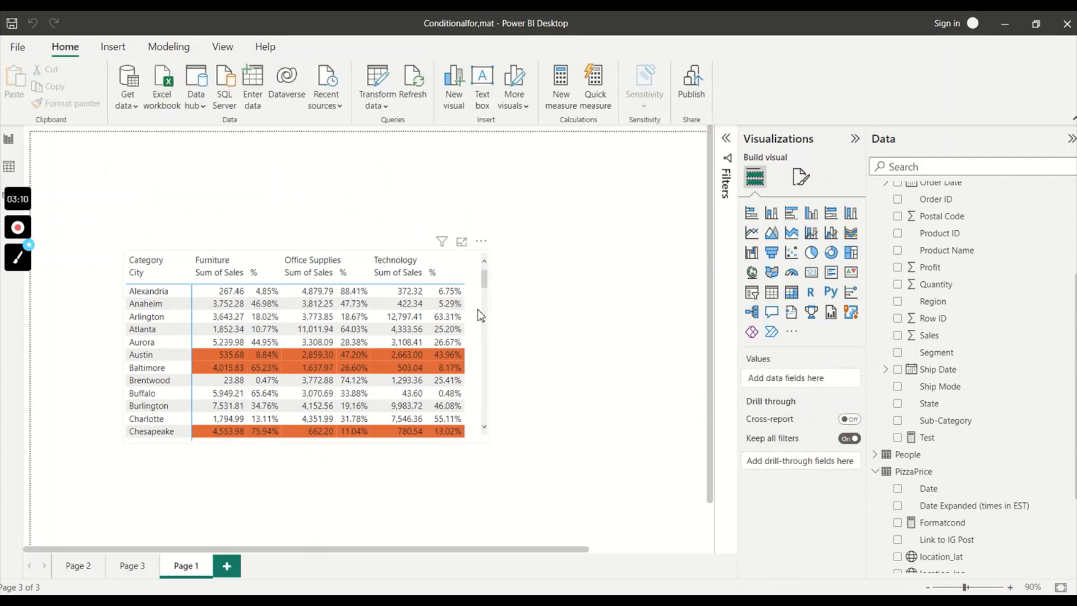
- Add the MultiColumnCondition measure from the Orders table to the values of the city sales matrix
{"action": "left_click", "coordinate": [480, 315]}
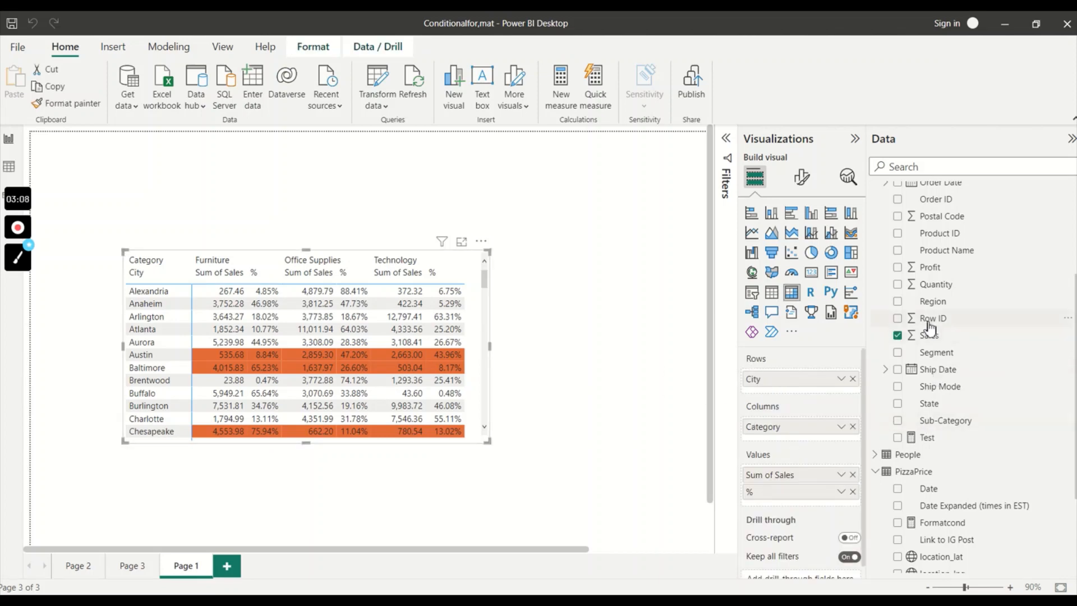
{"action": "scroll", "coordinate": [961, 262], "scroll_direction": "up", "scroll_amount": 3}
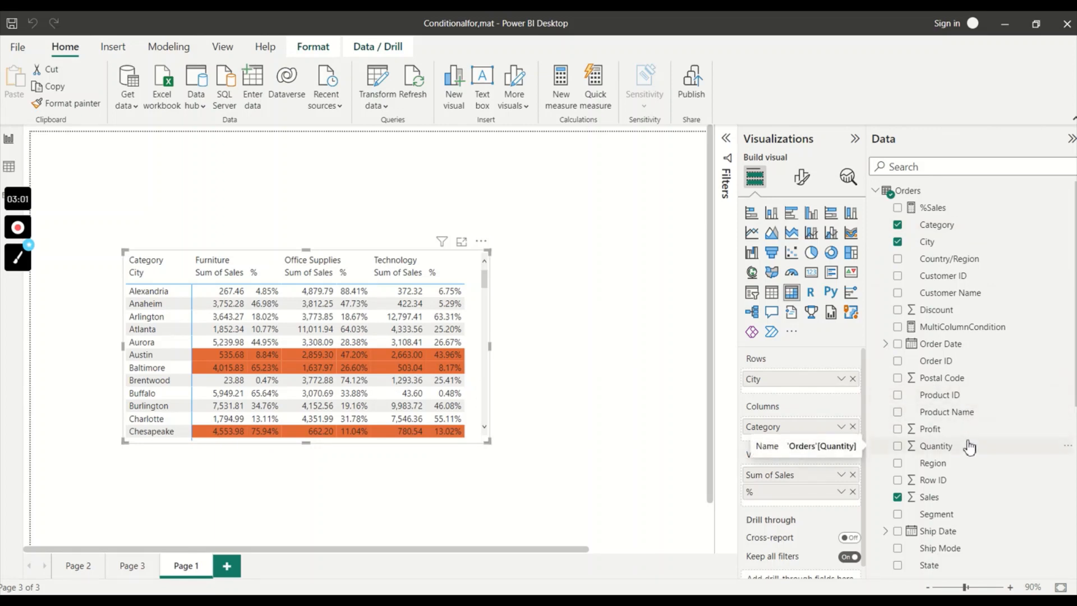
{"action": "left_click", "coordinate": [905, 327]}
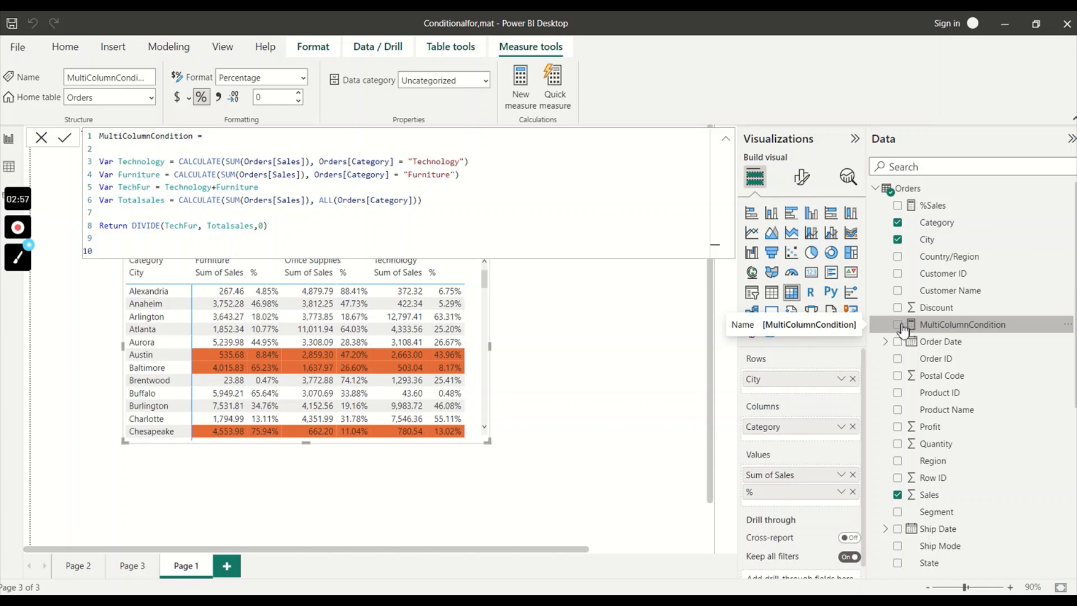
{"action": "left_click", "coordinate": [898, 324]}
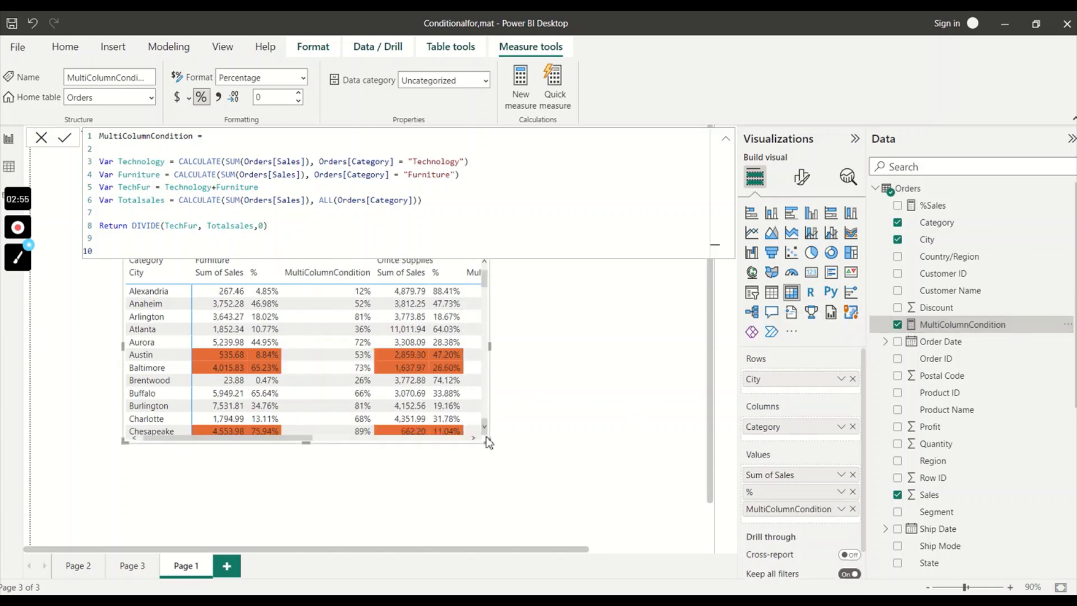
- Close the formula editor and widen the matrix on both sides so all its columns fit
{"action": "left_click_drag", "start_coordinate": [489, 441], "coordinate": [701, 439]}
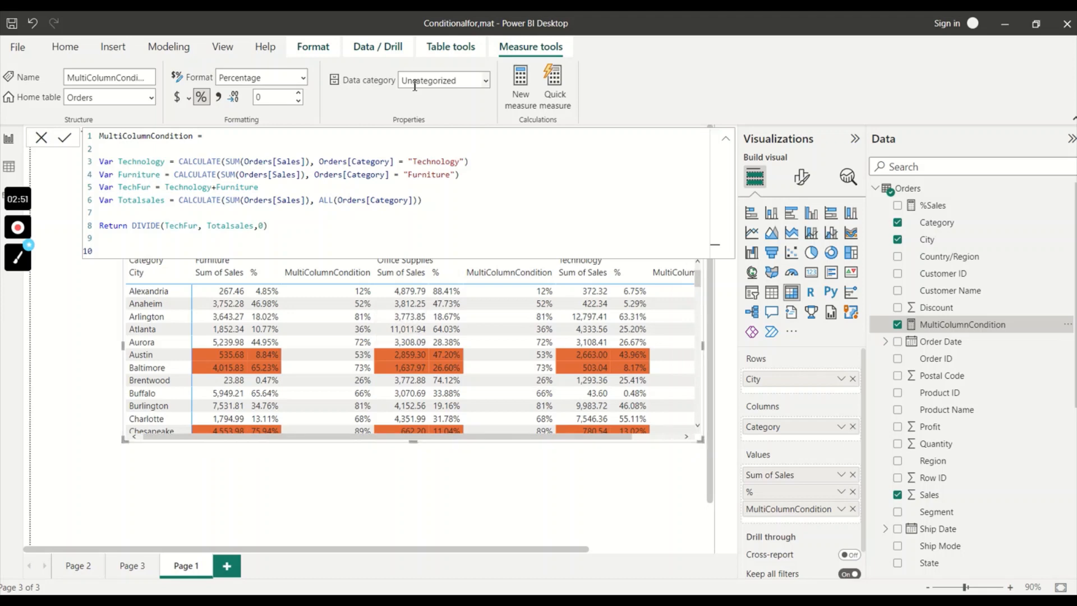
{"action": "left_click", "coordinate": [42, 139]}
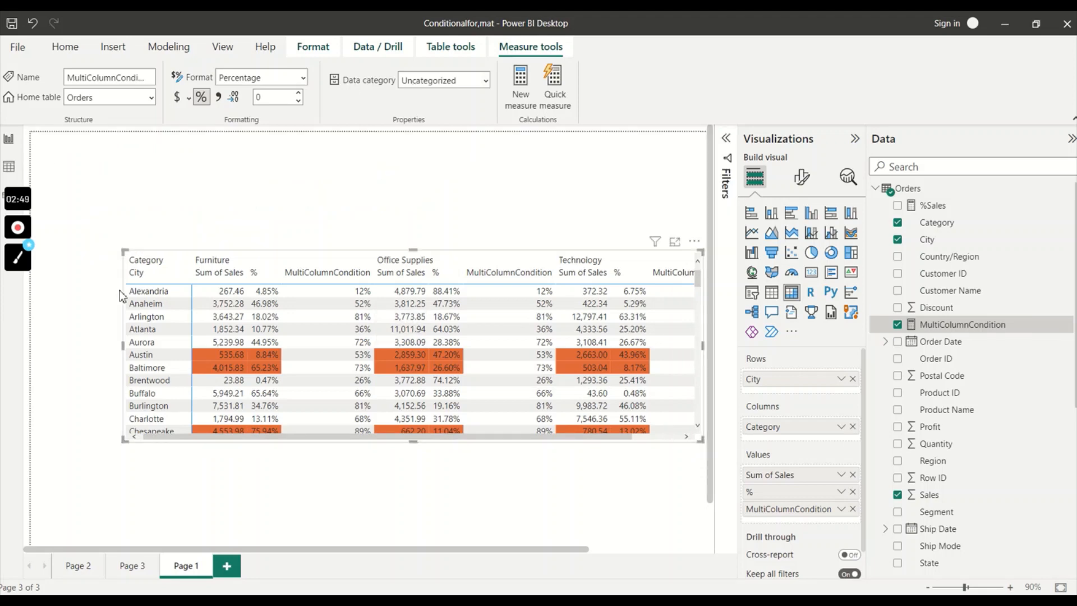
{"action": "left_click_drag", "start_coordinate": [124, 346], "coordinate": [49, 346]}
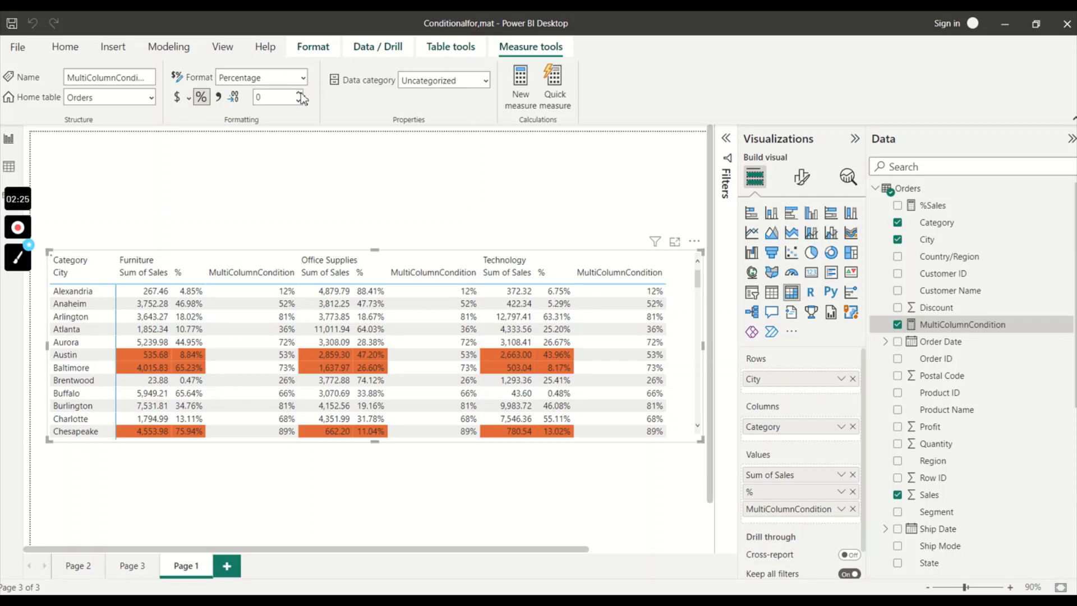
- Set the MultiColumnCondition percentage format to 2 decimal places
{"action": "left_click", "coordinate": [301, 93]}
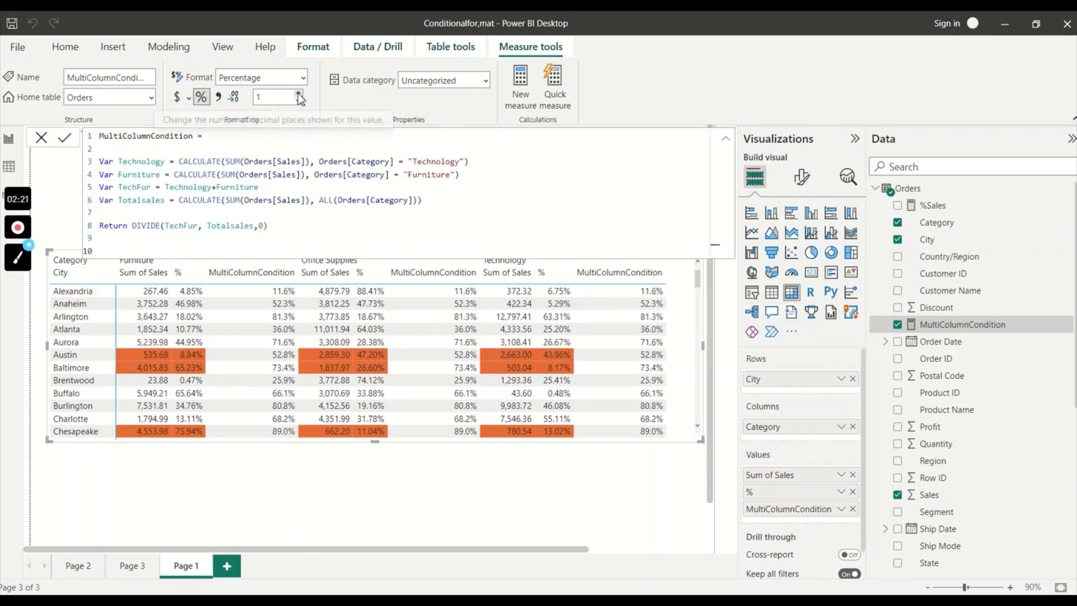
{"action": "left_click", "coordinate": [298, 100]}
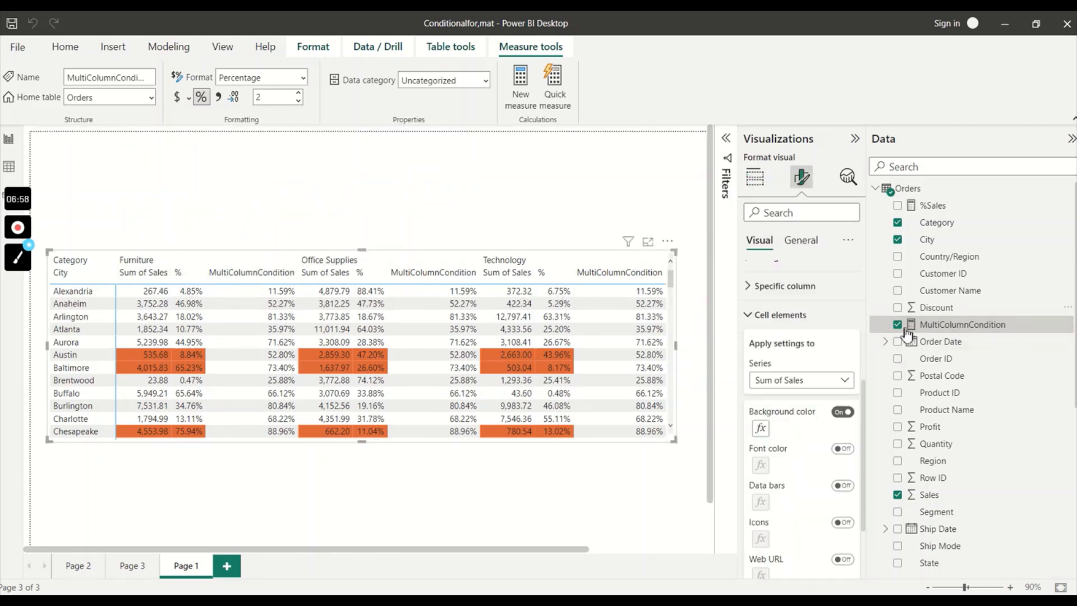
- Display the MultiColumnCondition measure as plain decimal numbers with two decimal places instead of percentages
{"action": "left_click", "coordinate": [960, 331]}
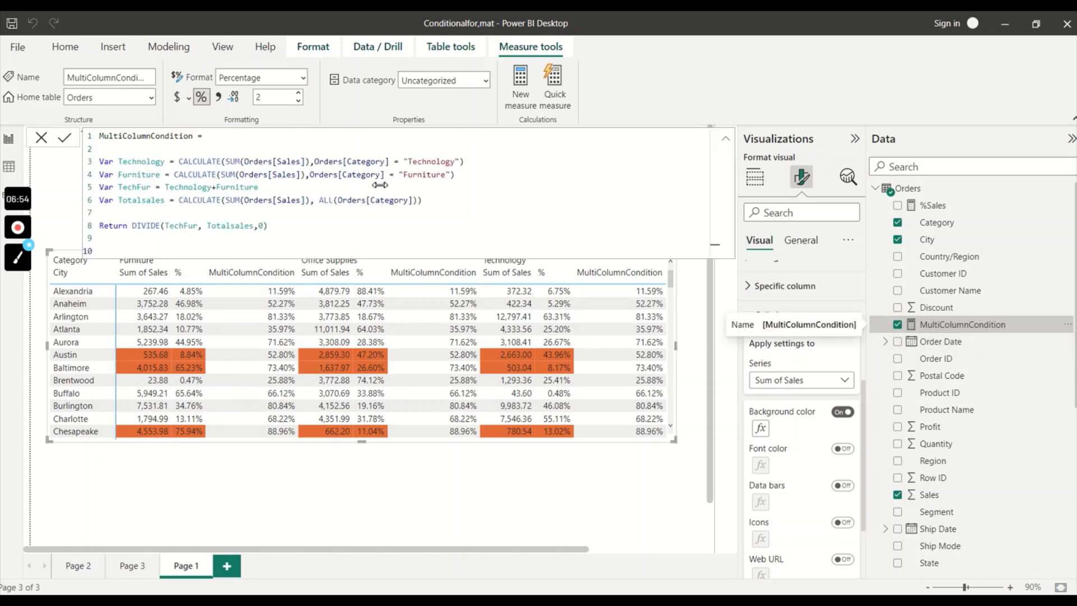
{"action": "left_click", "coordinate": [302, 78]}
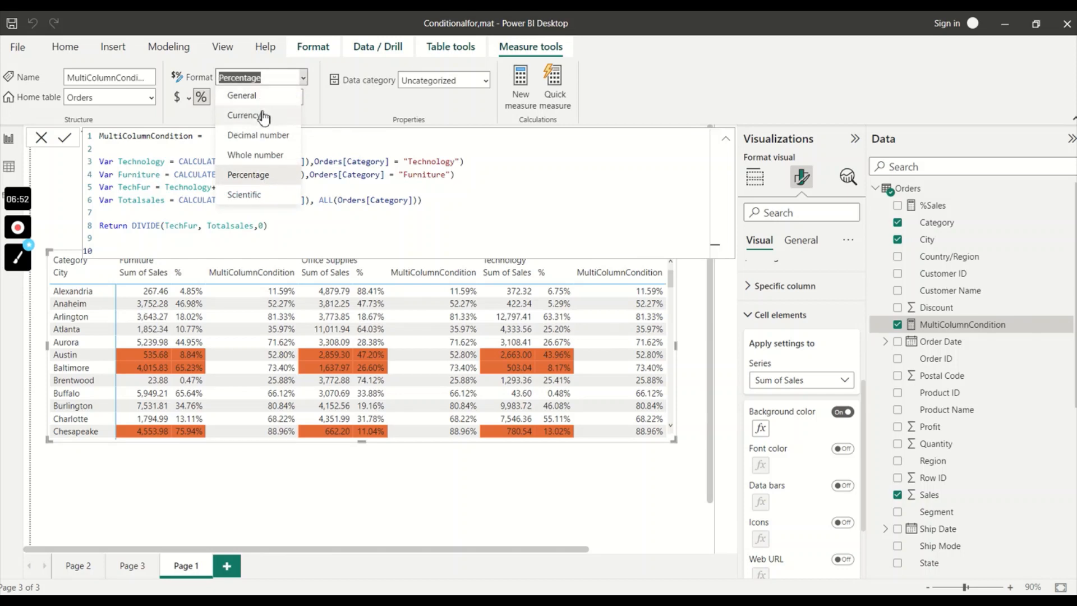
{"action": "key", "text": "Escape"}
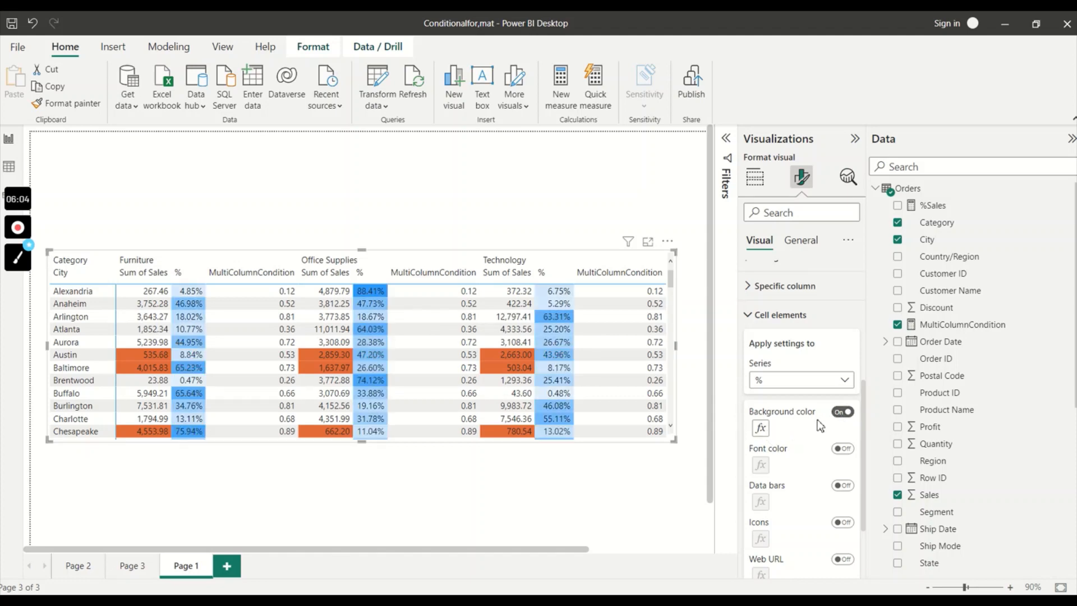
- Turn off the background color for both the Sum of Sales and % series of the city sales matrix
{"action": "left_click", "coordinate": [790, 381]}
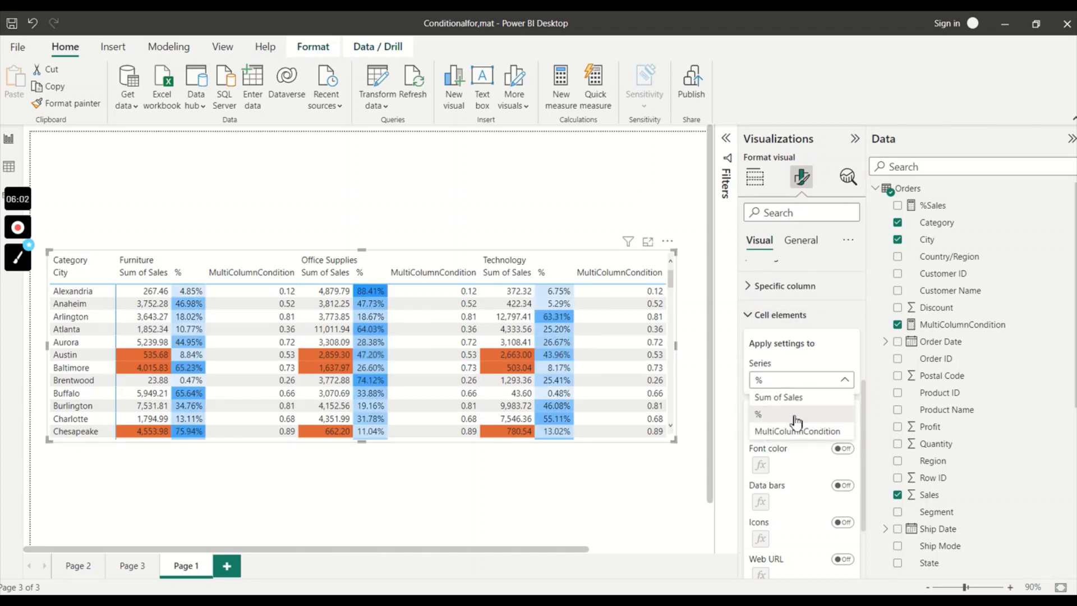
{"action": "left_click", "coordinate": [785, 398]}
{"action": "left_click", "coordinate": [842, 411]}
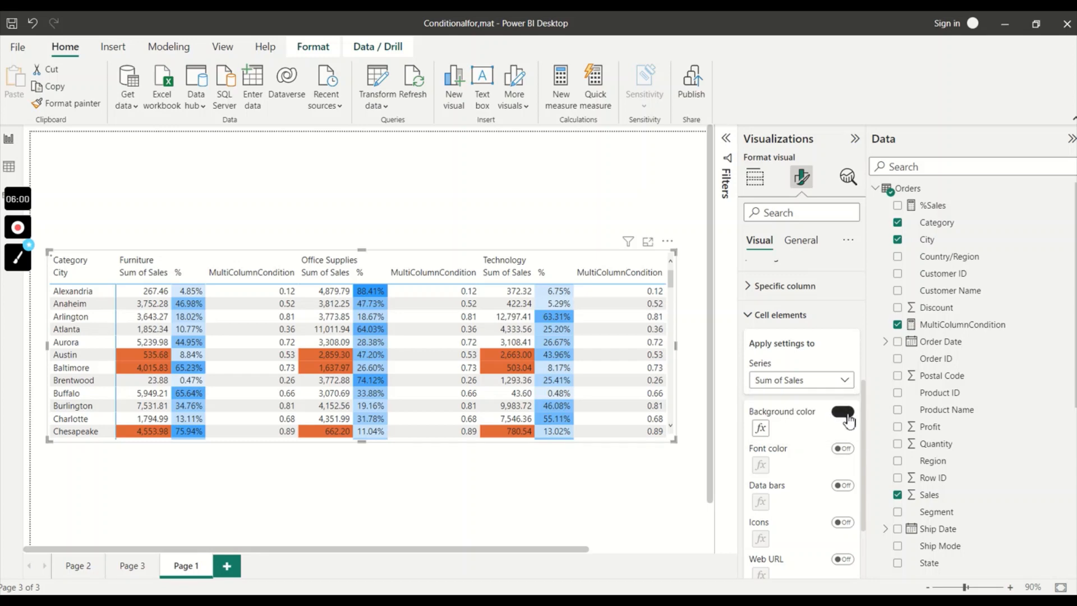
{"action": "left_click", "coordinate": [806, 387]}
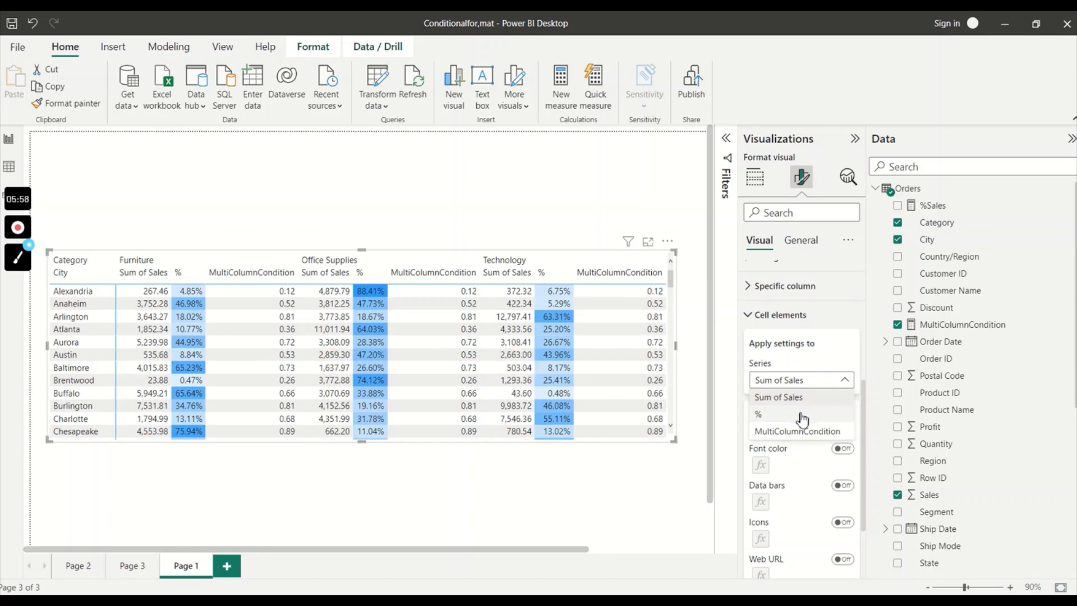
{"action": "left_click", "coordinate": [804, 412]}
{"action": "left_click", "coordinate": [845, 413]}
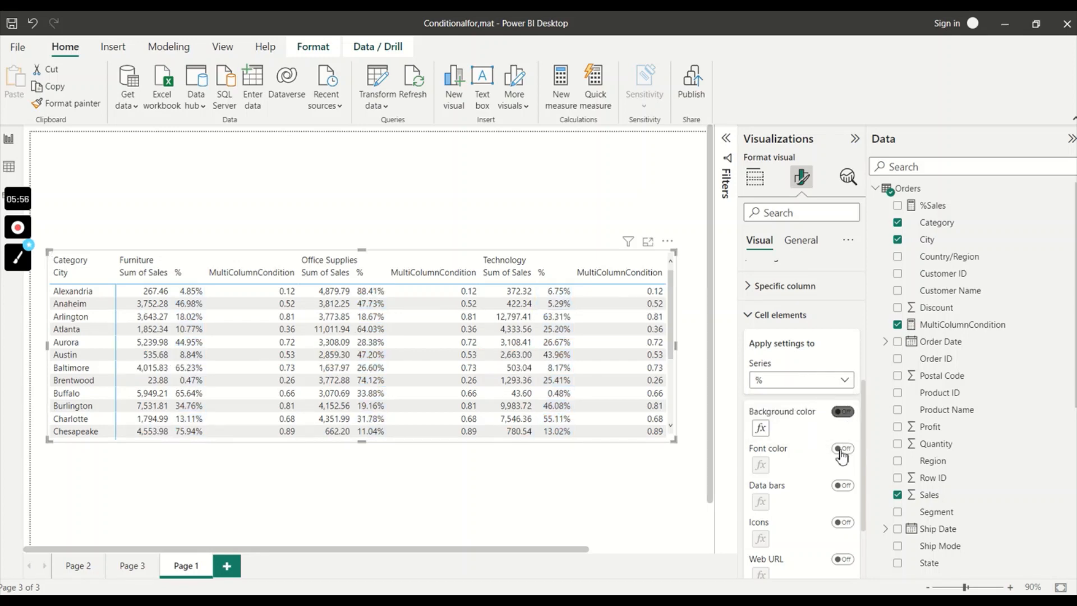
- Turn on the Sum of Sales background color and set its format style to Rules based on the MultiColumnCondition measure
{"action": "left_click", "coordinate": [803, 387]}
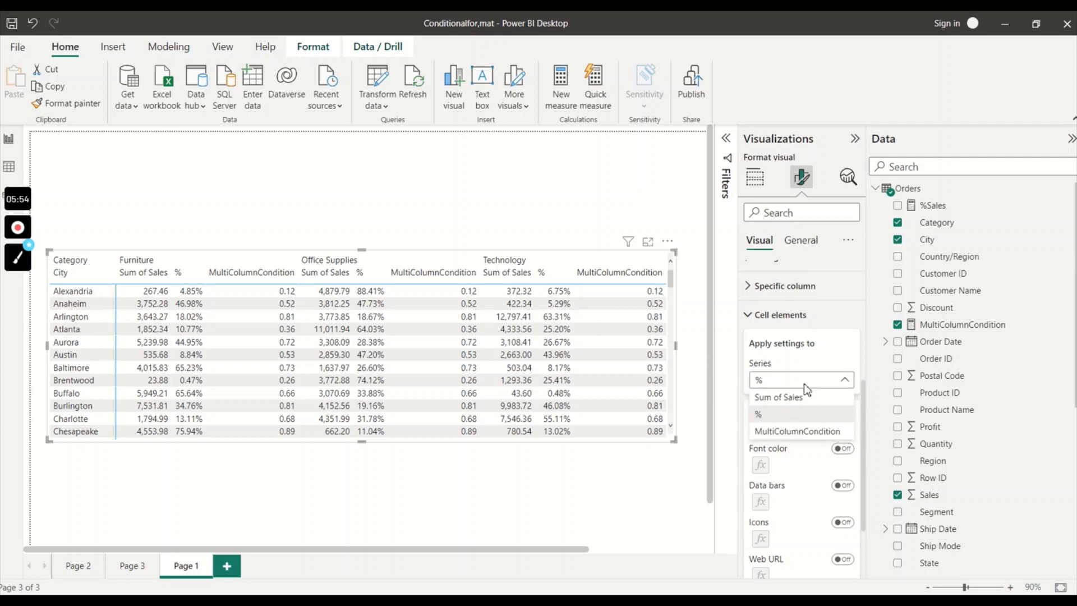
{"action": "left_click", "coordinate": [802, 399]}
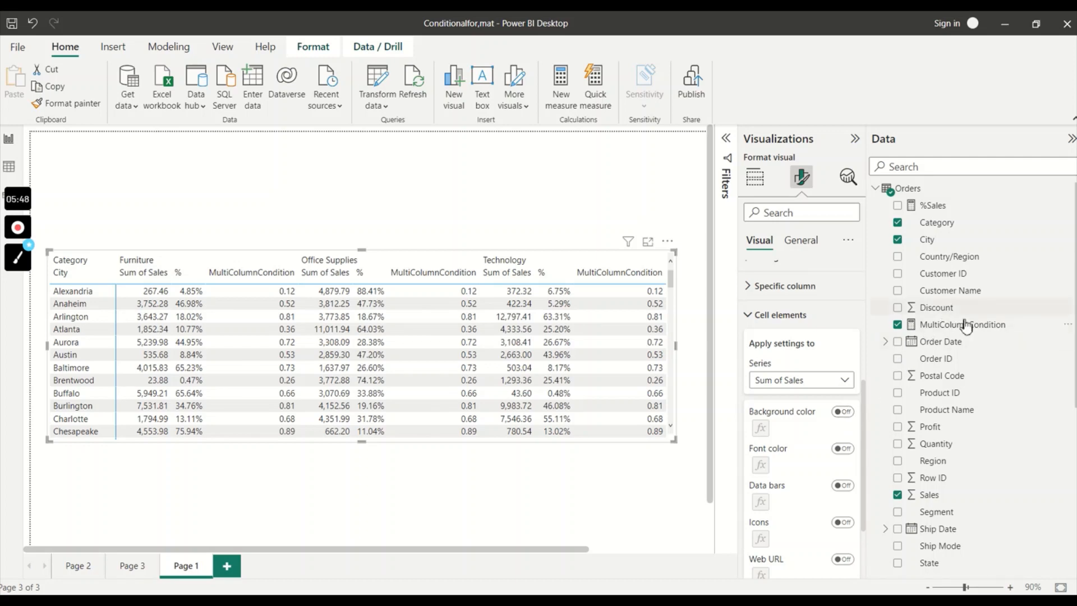
{"action": "left_click", "coordinate": [842, 411]}
{"action": "left_click", "coordinate": [761, 429]}
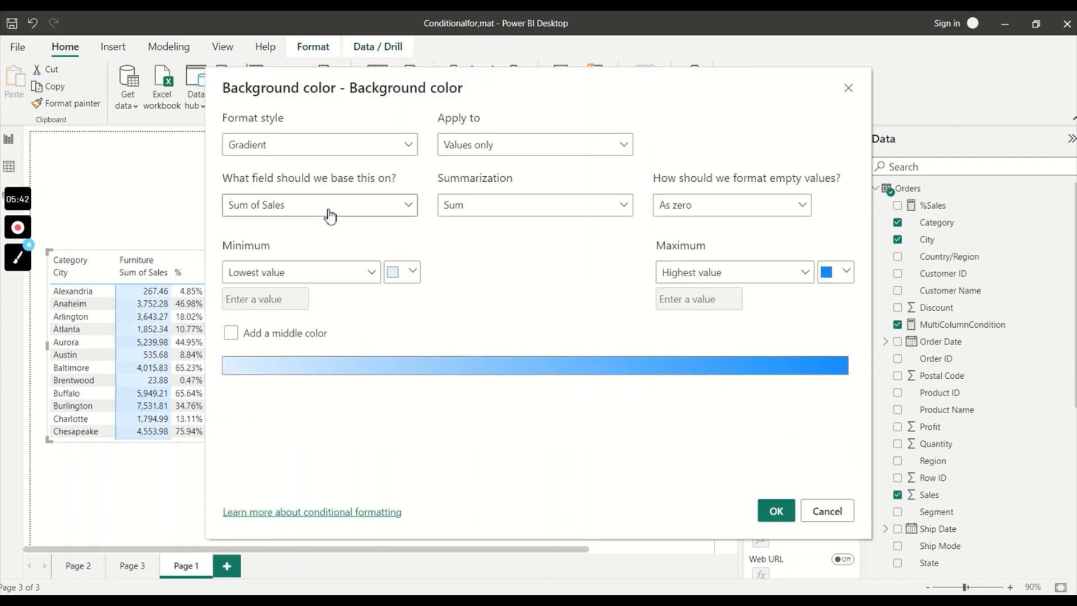
{"action": "left_click", "coordinate": [325, 145]}
{"action": "left_click", "coordinate": [306, 188]}
{"action": "left_click", "coordinate": [305, 204]}
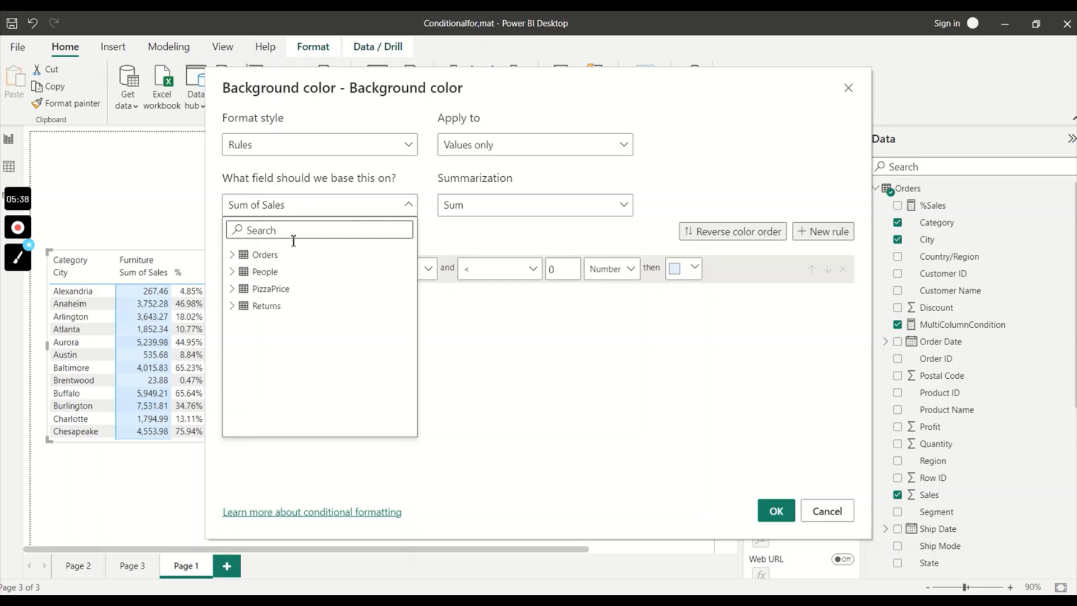
{"action": "type", "text": "mul"}
{"action": "left_click", "coordinate": [325, 272]}
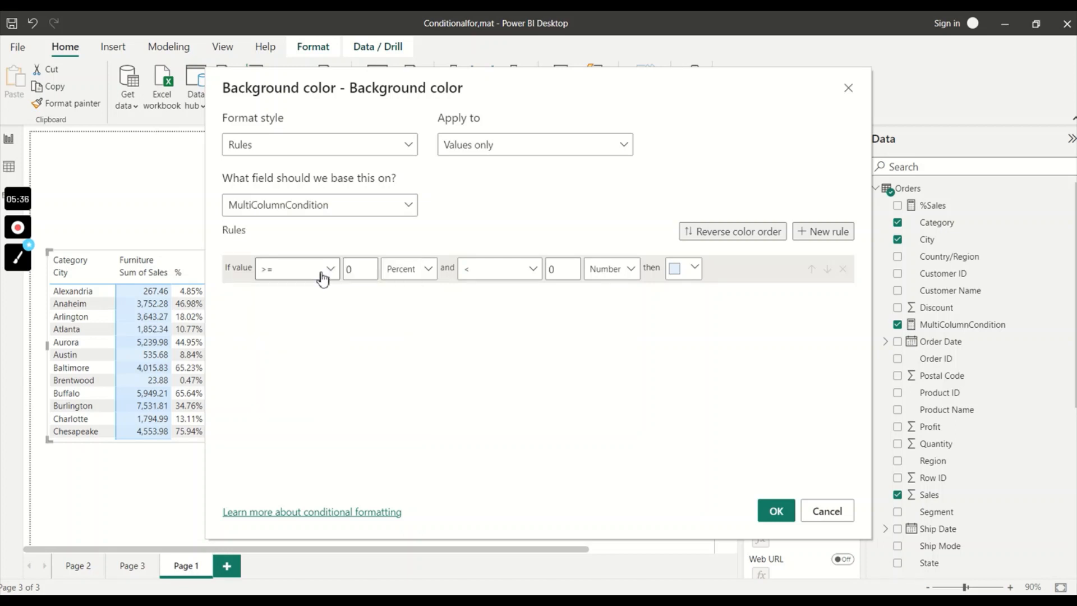
- Set the first Sum of Sales rule to orange for number values >= 0.25 and < 0.5
{"action": "double_click", "coordinate": [347, 272]}
{"action": "type", "text": ".25"}
{"action": "left_click", "coordinate": [416, 269]}
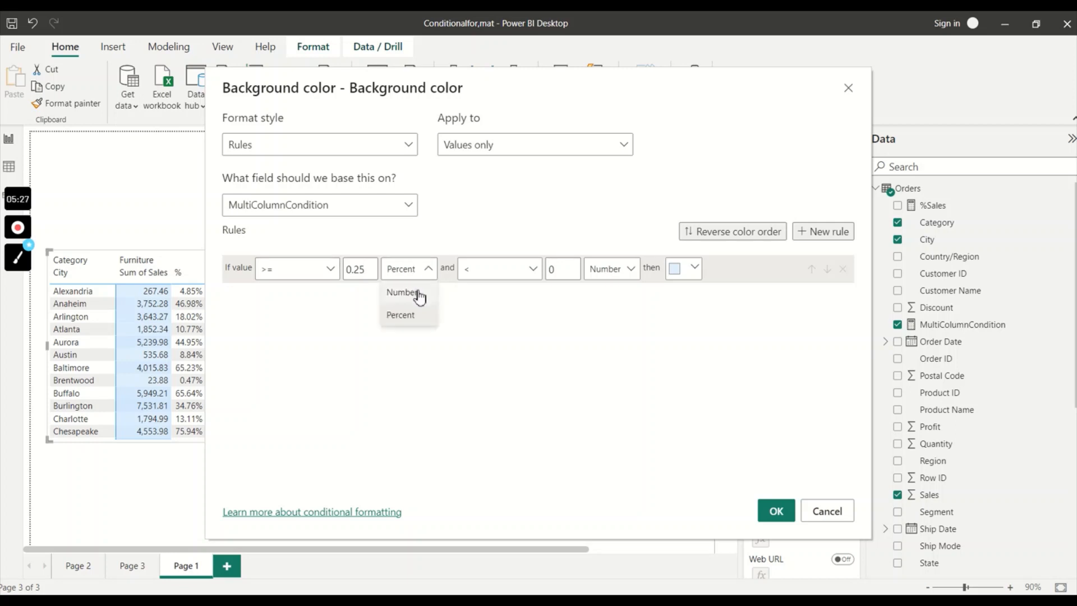
{"action": "left_click", "coordinate": [415, 294]}
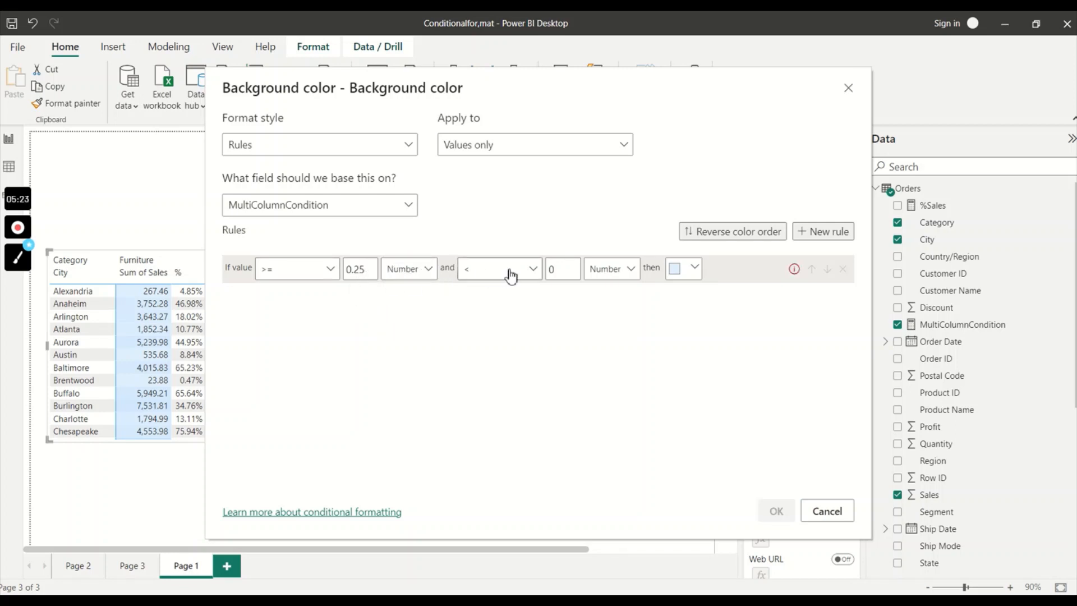
{"action": "double_click", "coordinate": [555, 279]}
{"action": "type", "text": "0.5"}
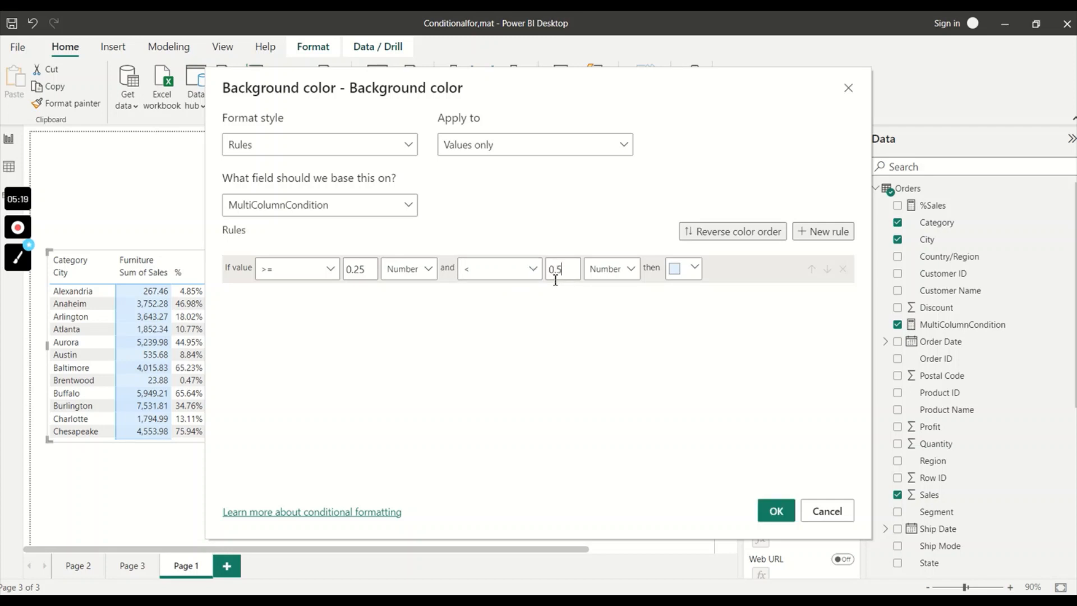
{"action": "left_click", "coordinate": [695, 268]}
{"action": "left_click", "coordinate": [673, 298]}
- Add a second Sum of Sales rule coloring number values >= 0.5 and <= 1 gold, and apply the rules
{"action": "left_click", "coordinate": [823, 231]}
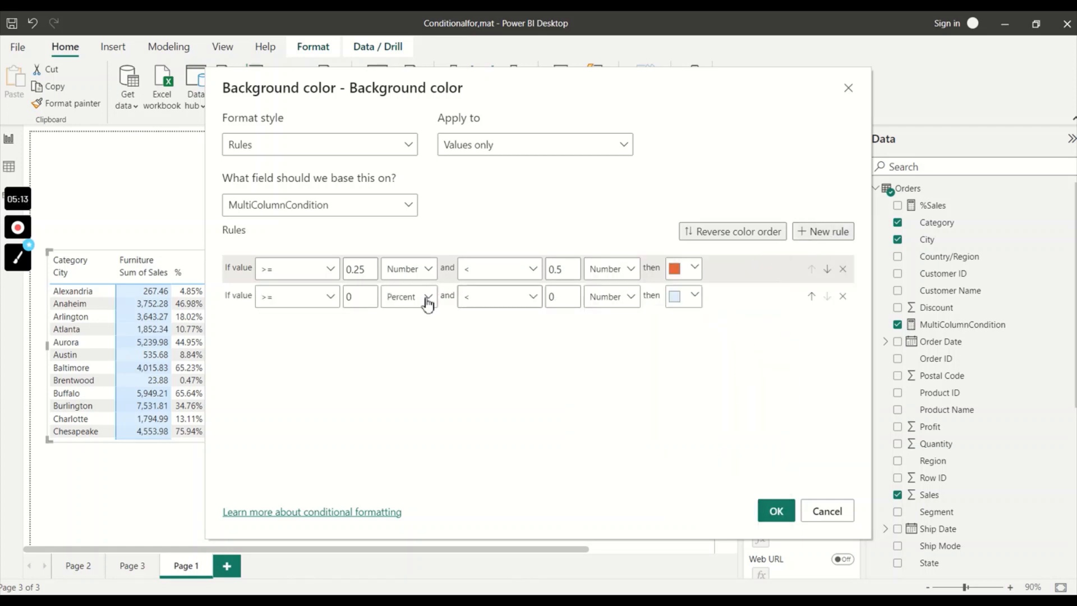
{"action": "left_click", "coordinate": [352, 303]}
{"action": "left_click", "coordinate": [416, 303]}
{"action": "left_click", "coordinate": [416, 319]}
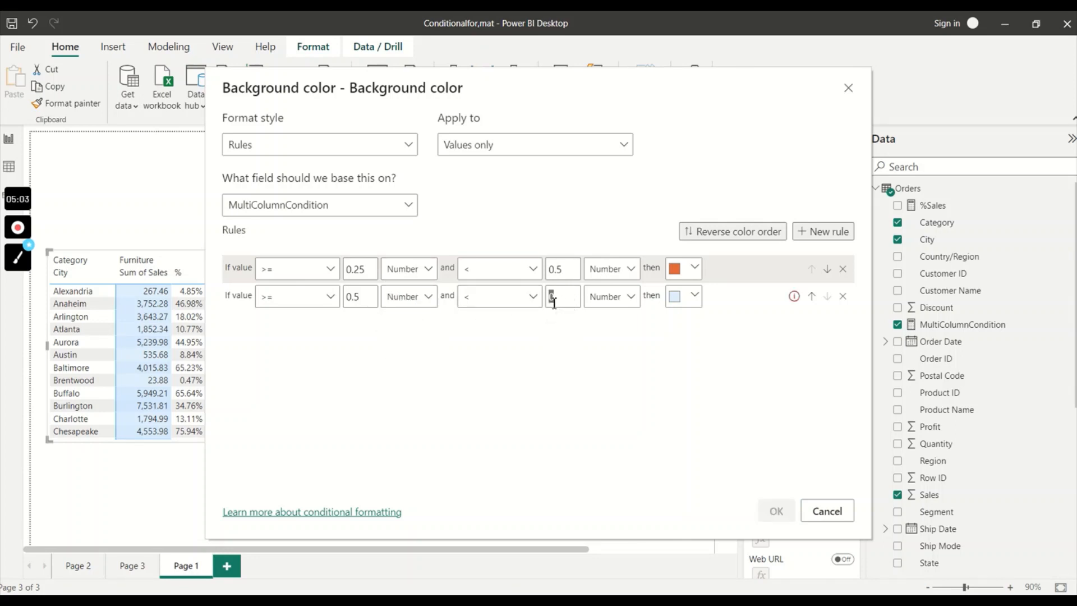
{"action": "type", "text": "1"}
{"action": "left_click", "coordinate": [500, 297]}
{"action": "left_click", "coordinate": [495, 331]}
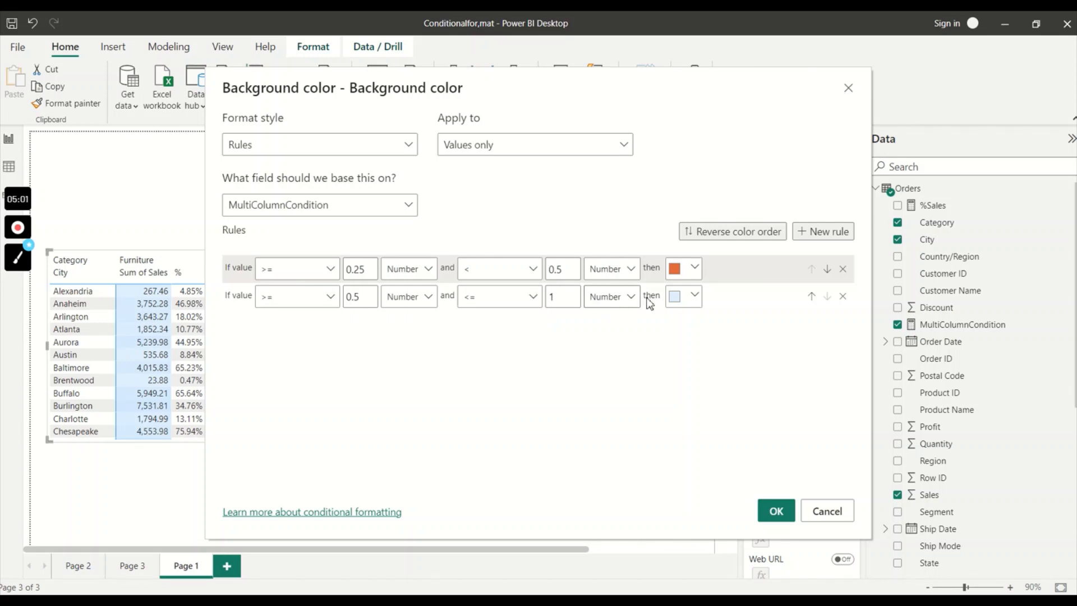
{"action": "left_click", "coordinate": [683, 297]}
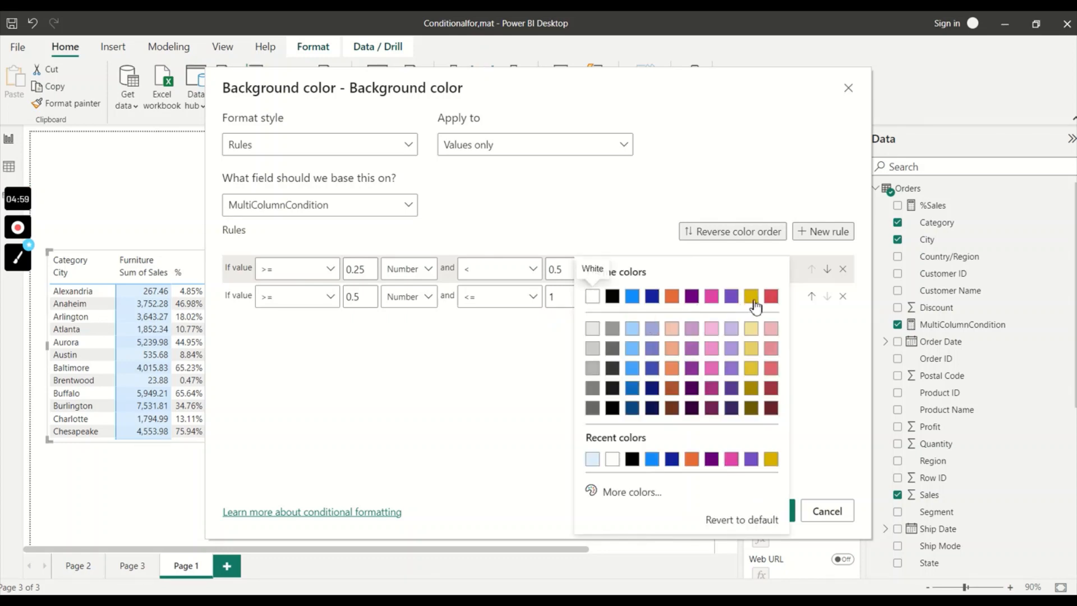
{"action": "left_click", "coordinate": [751, 297]}
{"action": "left_click", "coordinate": [777, 511]}
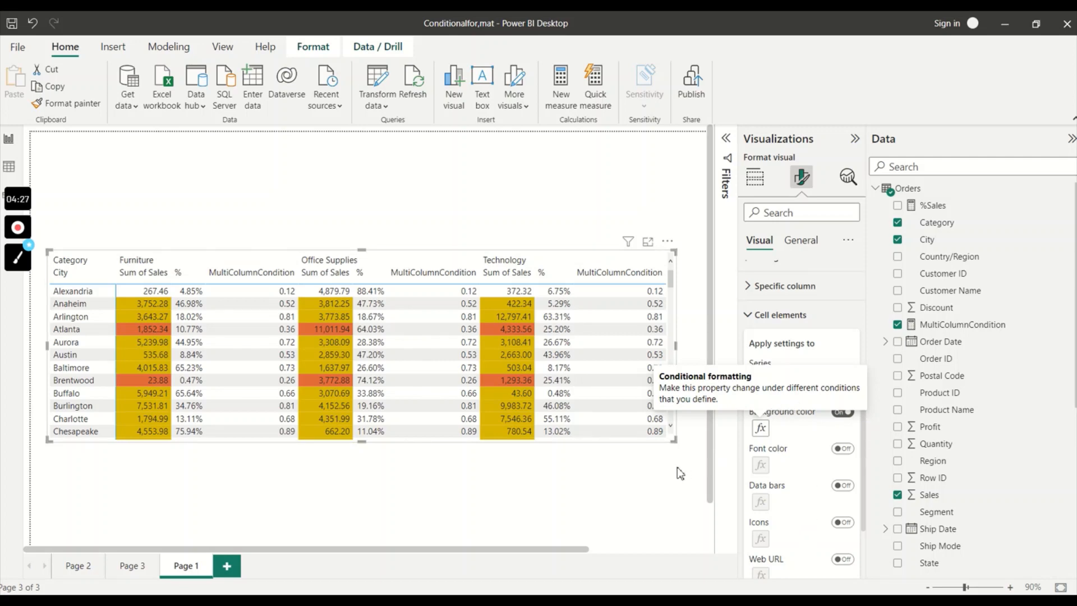
- Reselect the matrix and turn on the cell background color for its % series
{"action": "left_click", "coordinate": [716, 452]}
{"action": "left_click", "coordinate": [638, 371]}
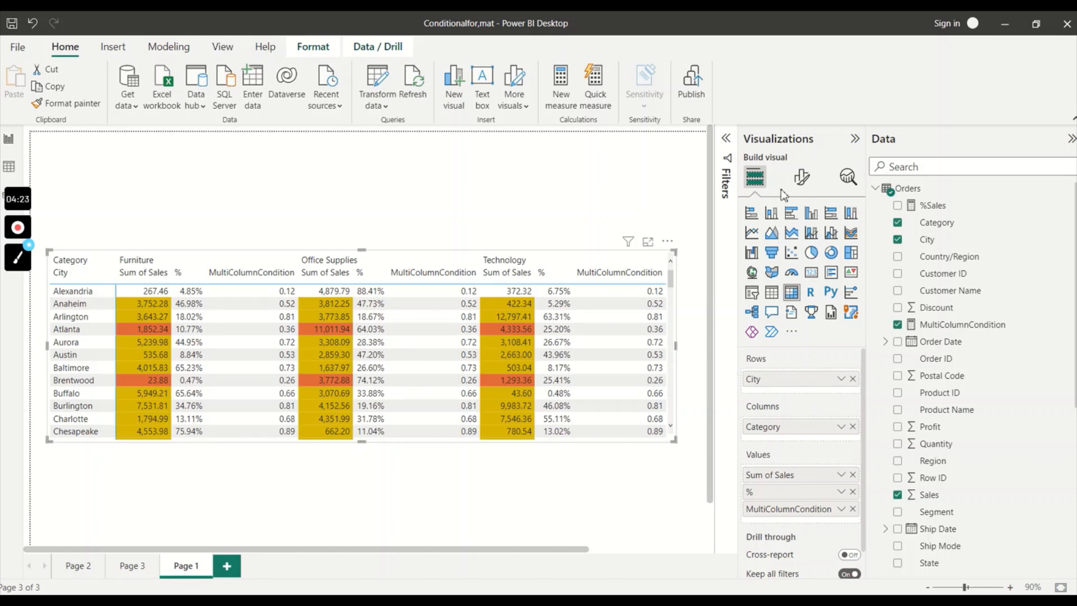
{"action": "left_click", "coordinate": [802, 177]}
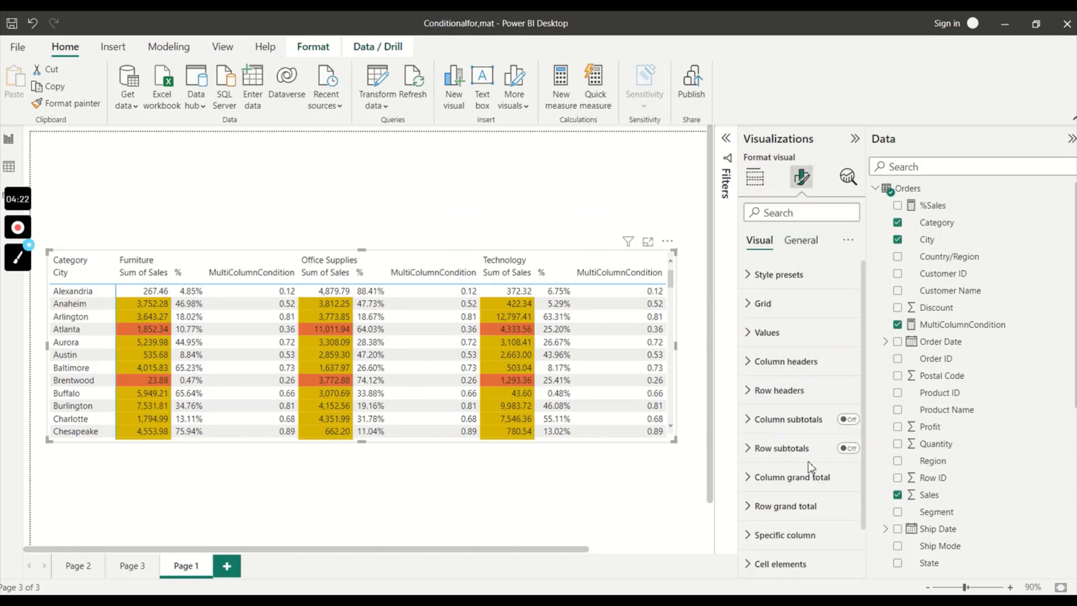
{"action": "left_click", "coordinate": [762, 564]}
{"action": "left_click", "coordinate": [807, 429]}
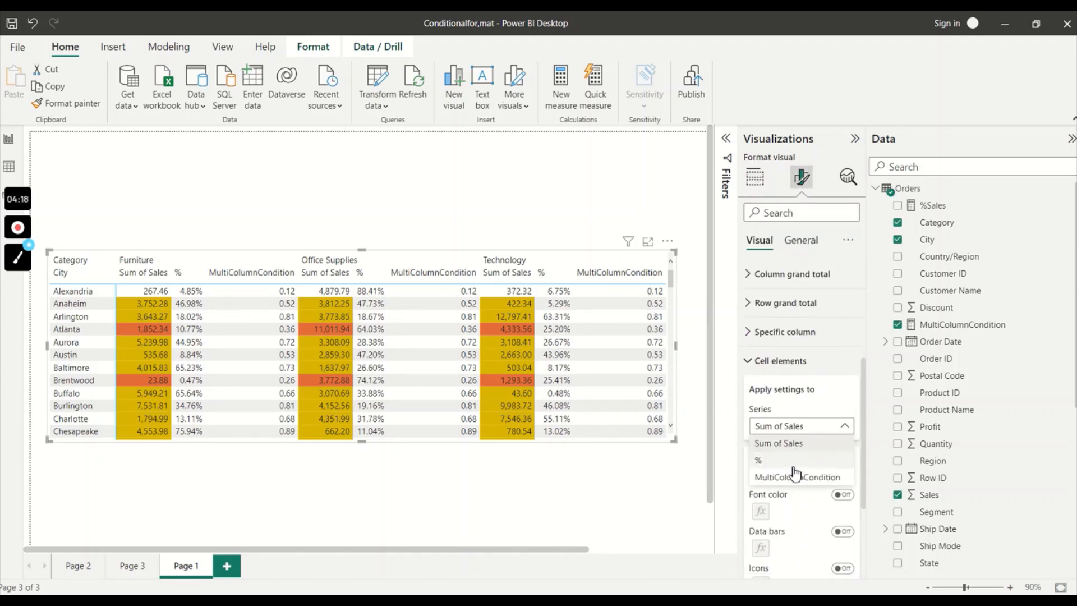
{"action": "left_click", "coordinate": [792, 461]}
{"action": "left_click", "coordinate": [843, 459]}
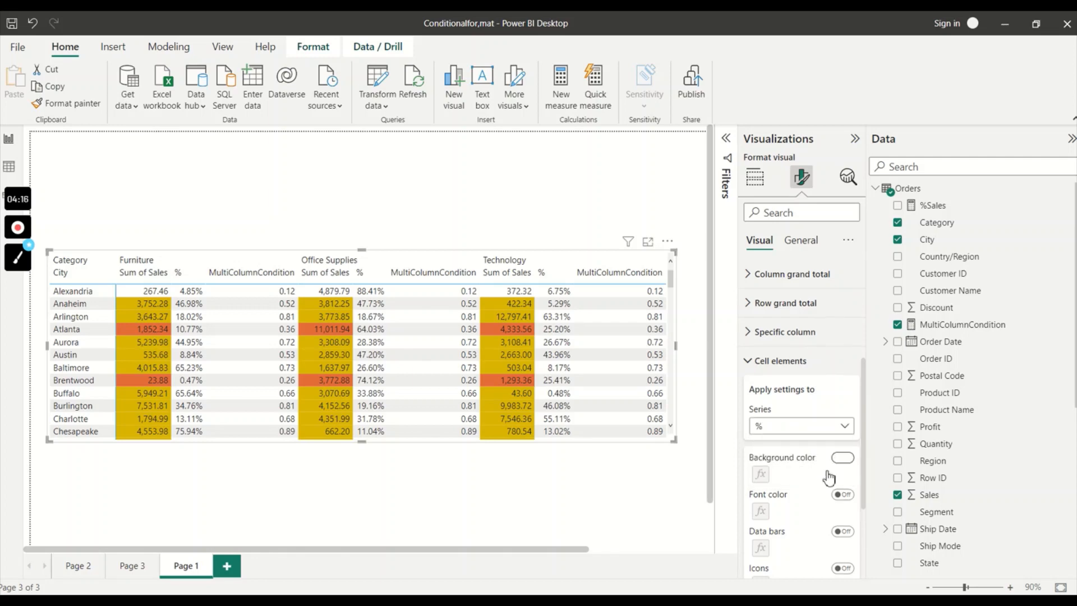
- Set the % series background color format style to Rules based on the MultiColumnCondition measure
{"action": "left_click", "coordinate": [762, 481]}
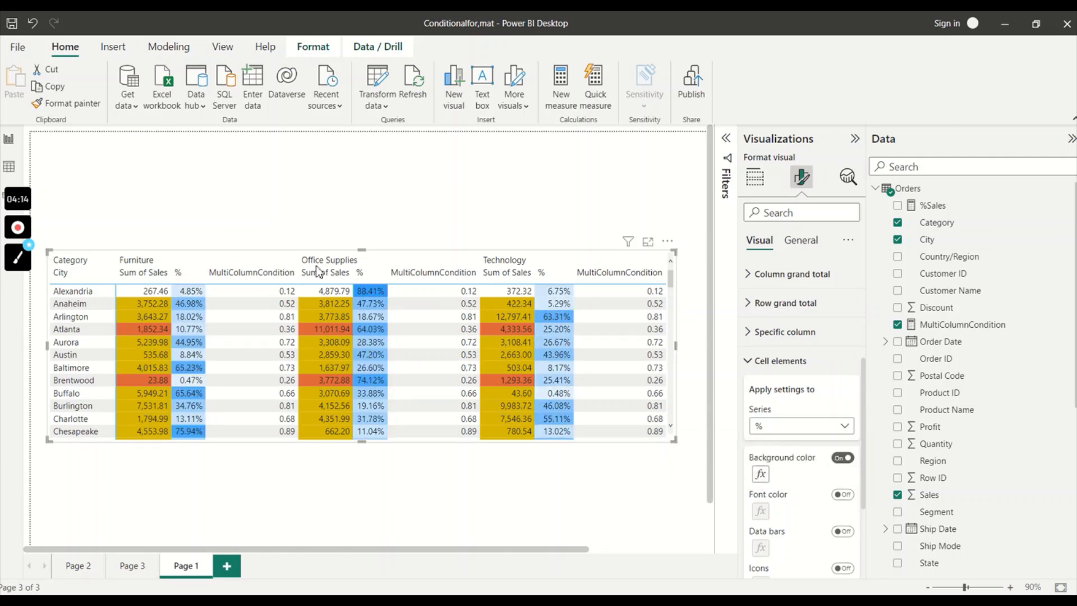
{"action": "left_click", "coordinate": [344, 147]}
{"action": "left_click", "coordinate": [323, 190]}
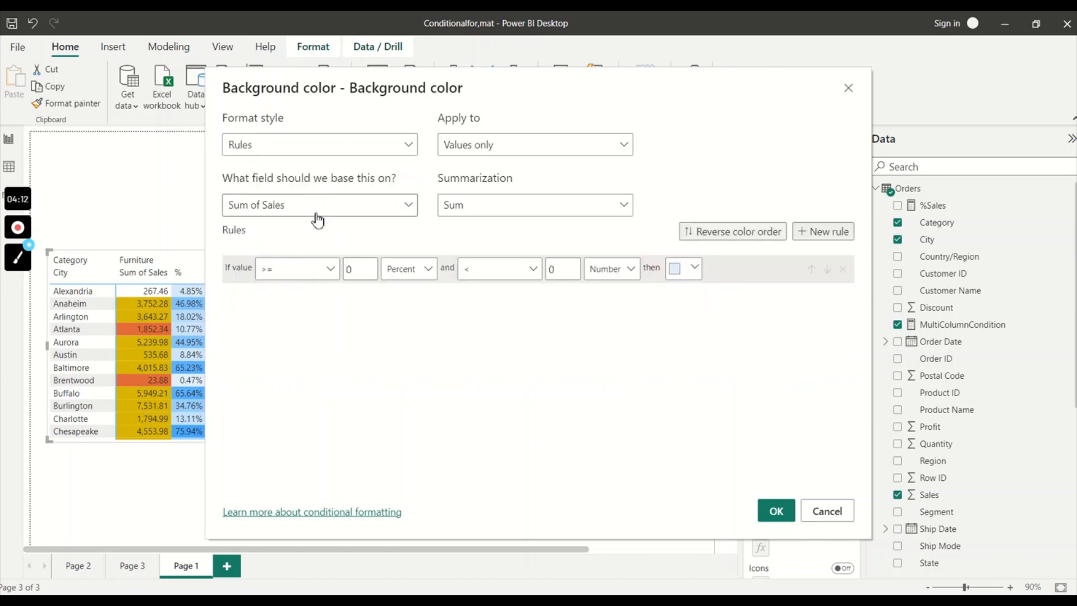
{"action": "left_click", "coordinate": [317, 212]}
{"action": "type", "text": "mul"}
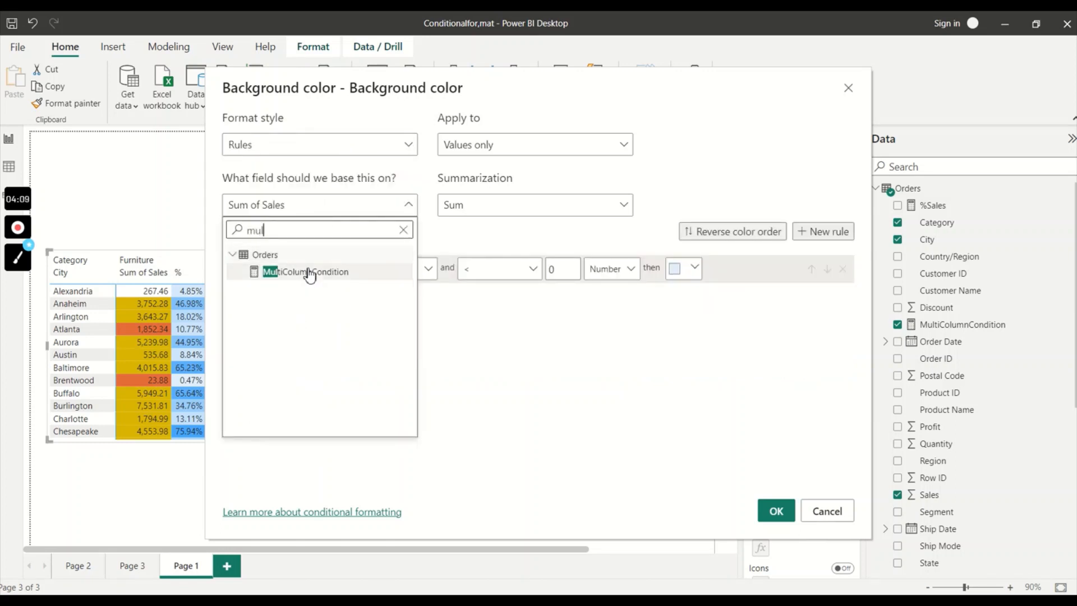
{"action": "left_click", "coordinate": [305, 272]}
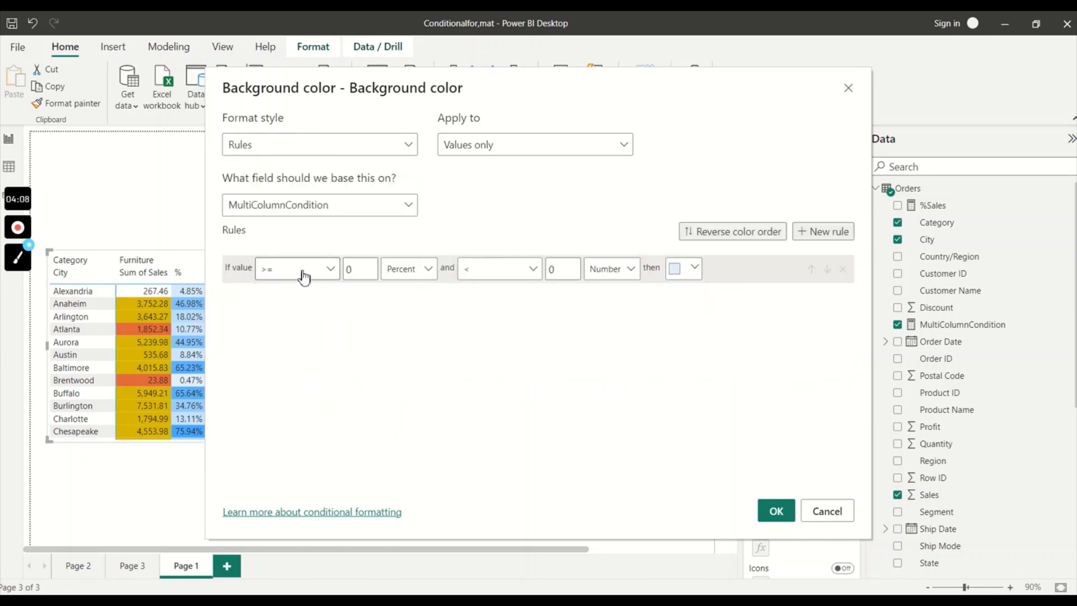
- Set the first % series rule to orange for number values >= 0.25 and < 0.5
{"action": "left_click", "coordinate": [298, 272]}
{"action": "left_click", "coordinate": [368, 272]}
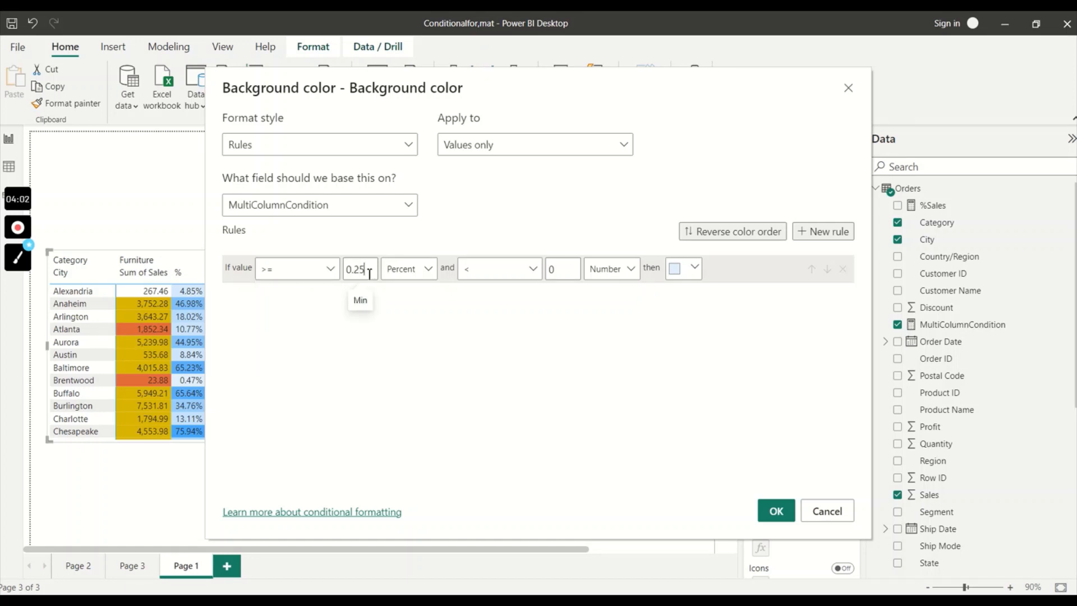
{"action": "type", "text": ".25"}
{"action": "left_click", "coordinate": [403, 269]}
{"action": "left_click", "coordinate": [409, 292]}
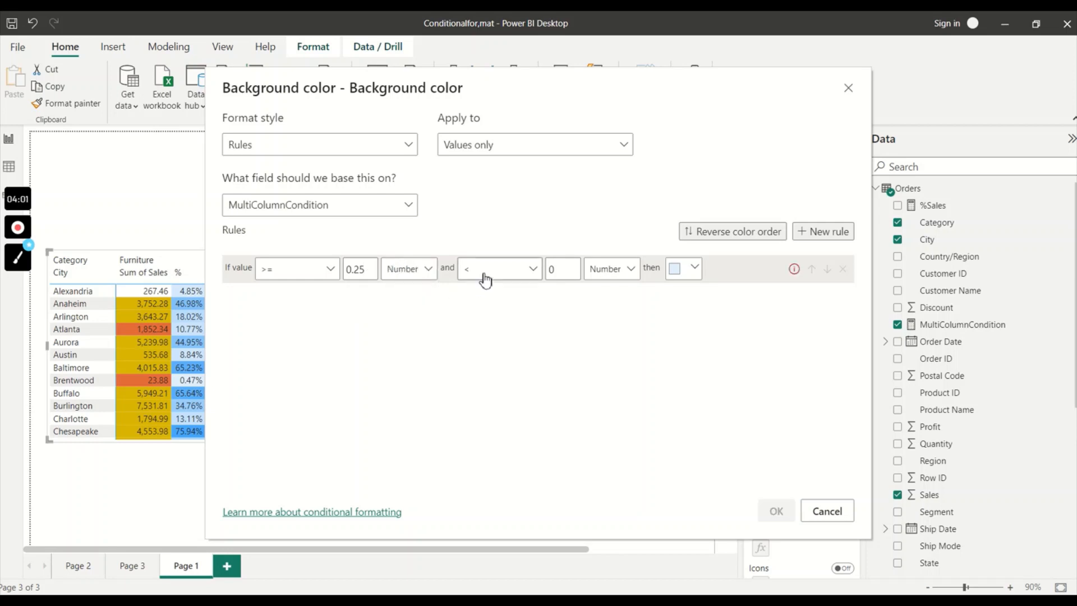
{"action": "left_click", "coordinate": [565, 274]}
{"action": "type", "text": ".5"}
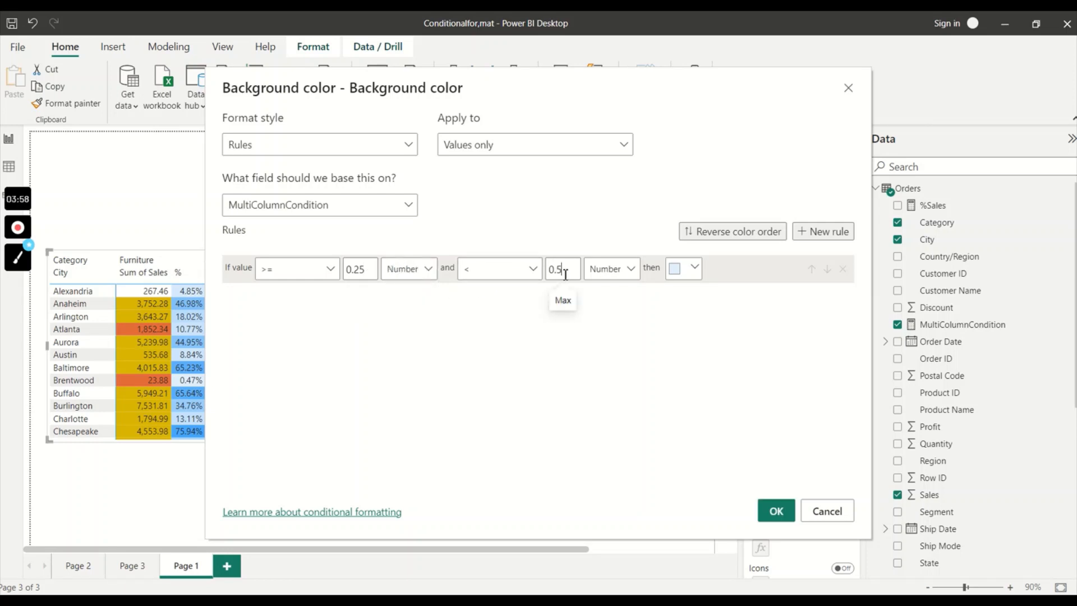
{"action": "left_click", "coordinate": [693, 269]}
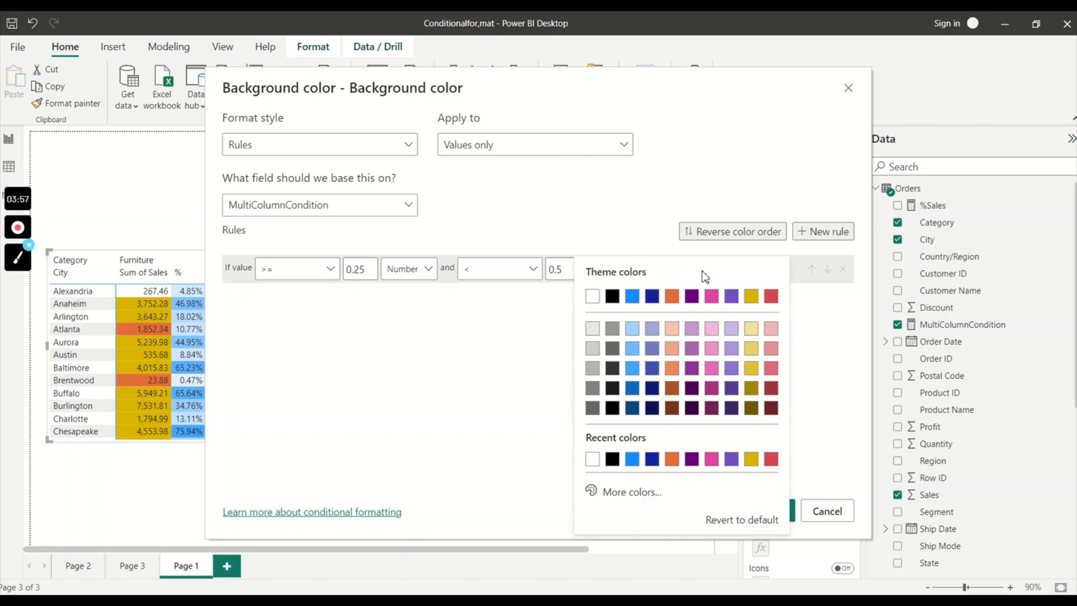
{"action": "left_click", "coordinate": [678, 302]}
- Add a second % series rule coloring number values >= 0.5 and <= 1 gold, and apply the rules
{"action": "left_click", "coordinate": [828, 232]}
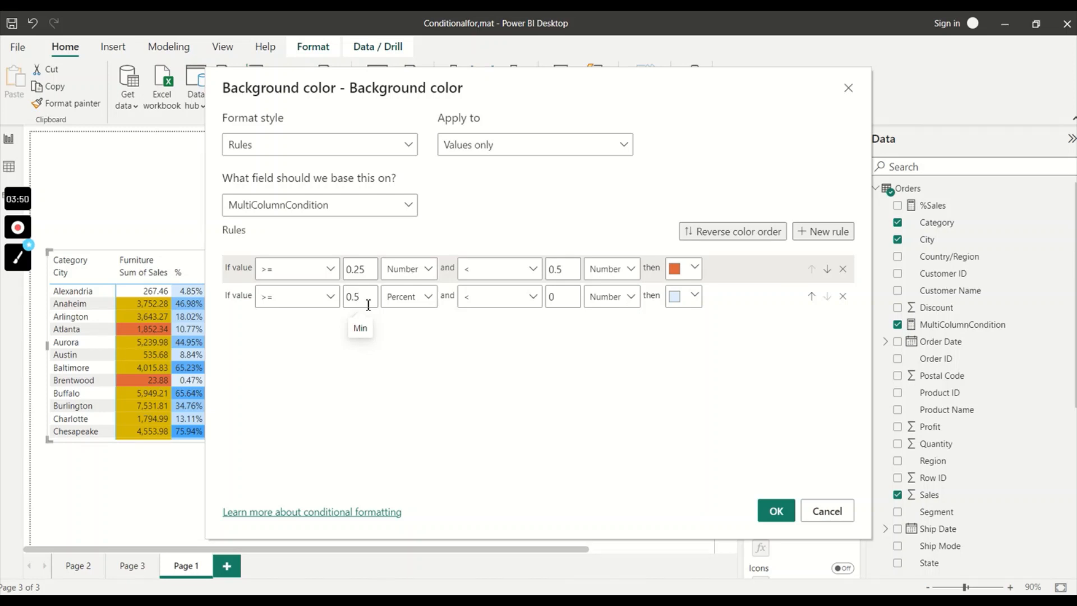
{"action": "left_click", "coordinate": [413, 303]}
{"action": "left_click", "coordinate": [425, 321]}
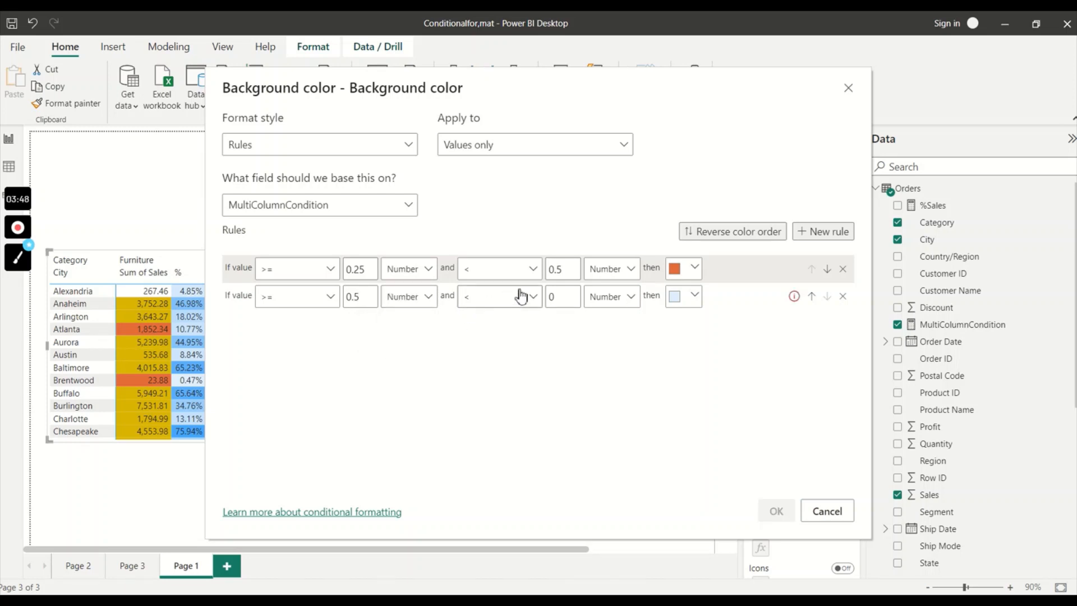
{"action": "left_click", "coordinate": [529, 302]}
{"action": "left_click", "coordinate": [502, 339]}
{"action": "double_click", "coordinate": [554, 296]}
{"action": "type", "text": "1"}
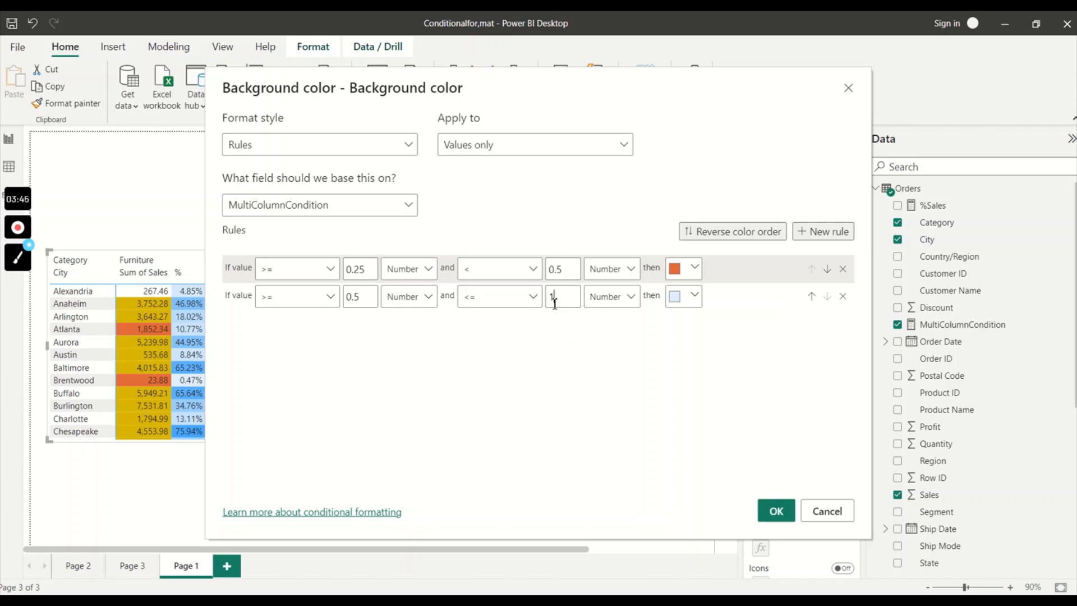
{"action": "left_click", "coordinate": [684, 303]}
{"action": "left_click", "coordinate": [754, 298]}
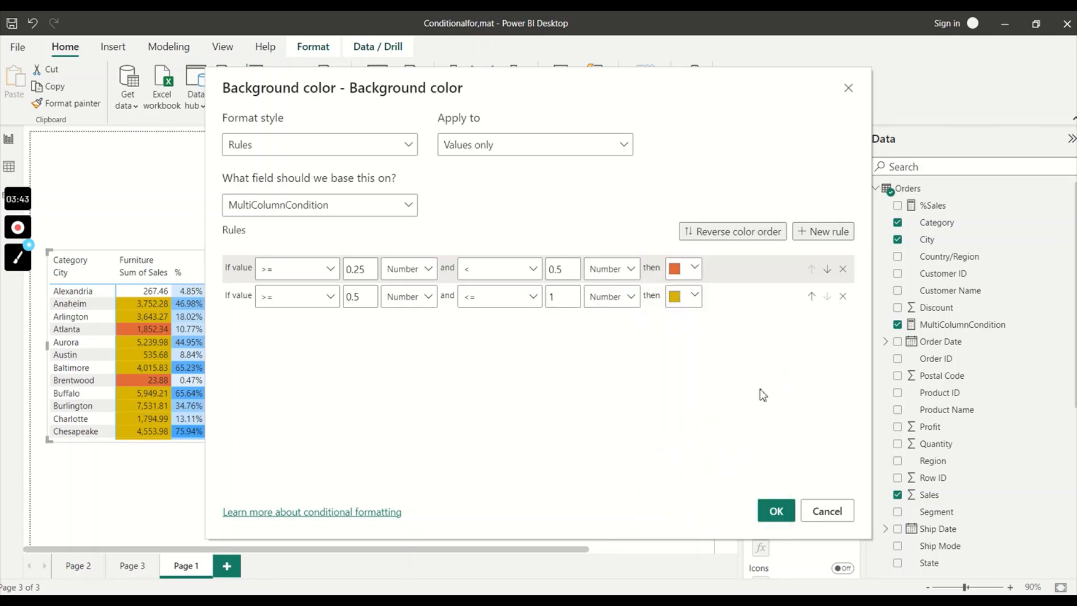
{"action": "left_click", "coordinate": [781, 513]}
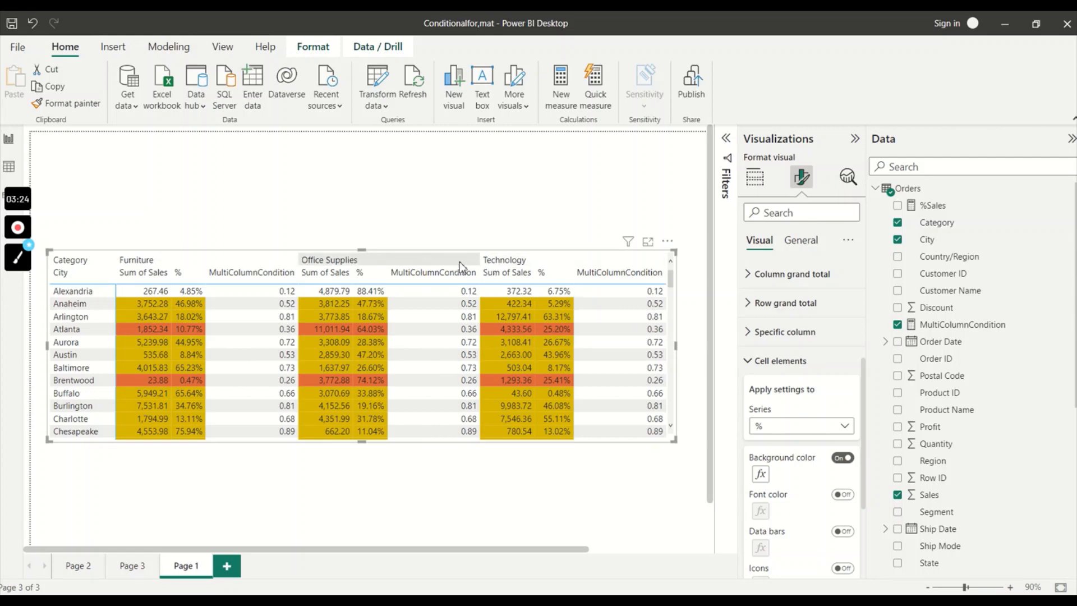
- Remove the MultiColumnCondition measure from the matrix values and look over the colored city rows
{"action": "left_click", "coordinate": [755, 177]}
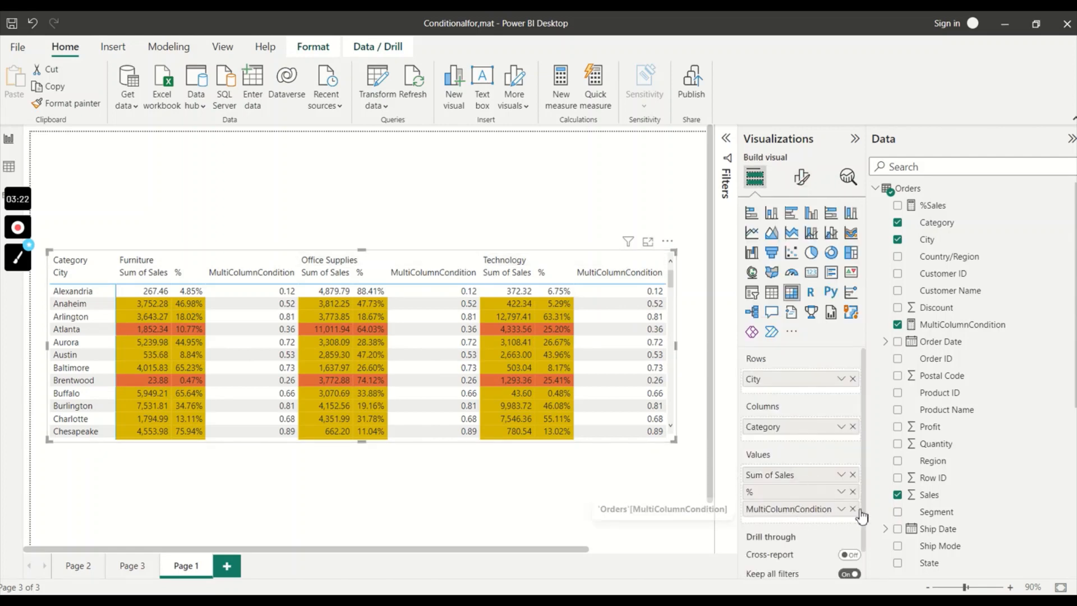
{"action": "left_click", "coordinate": [853, 508]}
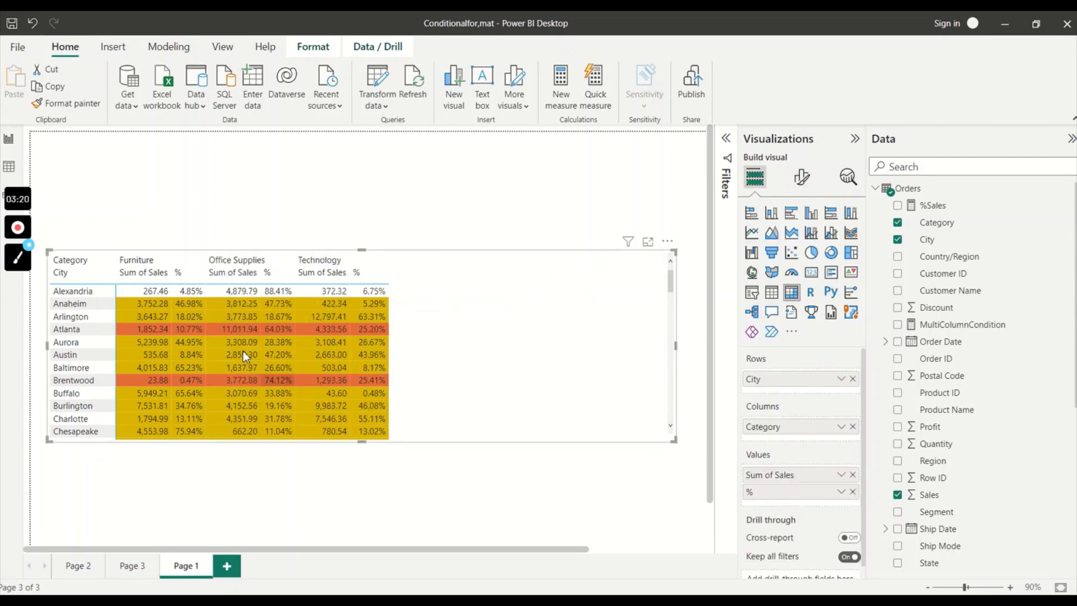
{"action": "scroll", "coordinate": [364, 390], "scroll_direction": "down", "scroll_amount": 3}
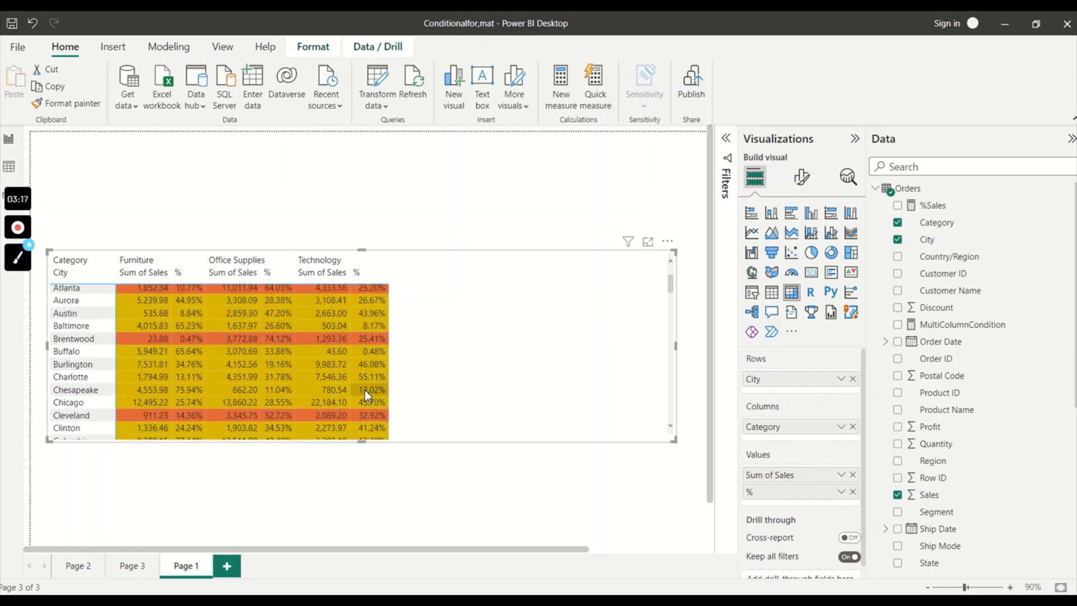
{"action": "scroll", "coordinate": [364, 390], "scroll_direction": "up", "scroll_amount": 3}
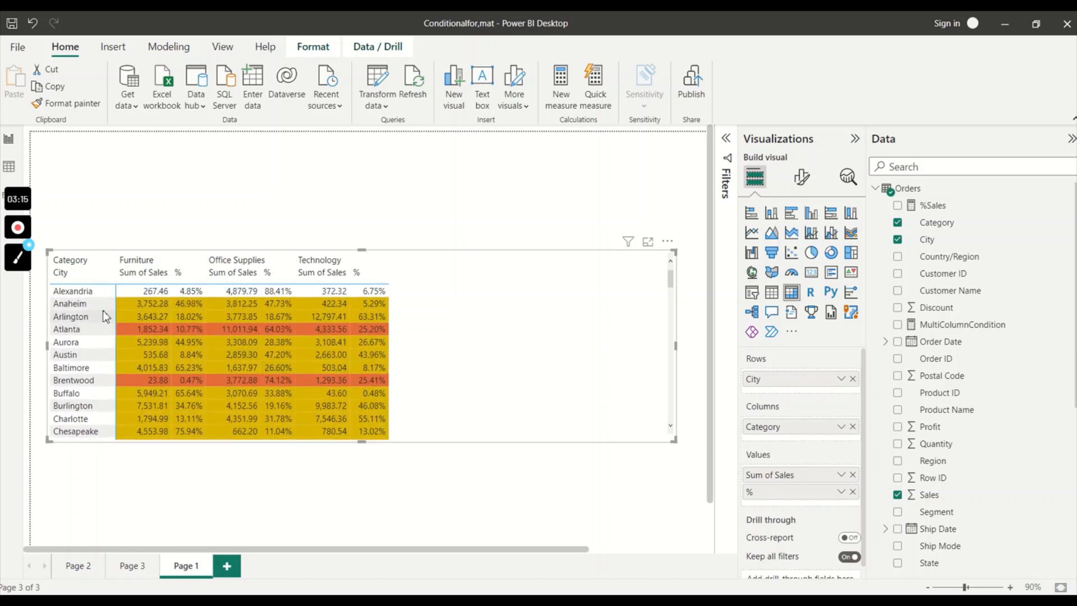